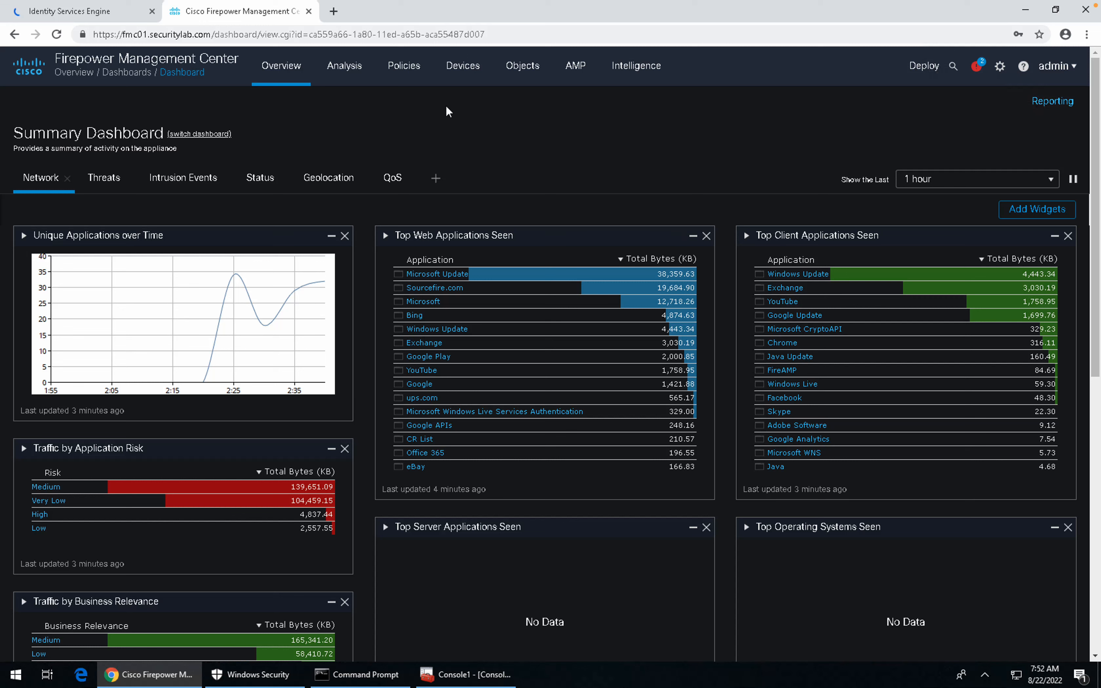
Step: Open the Object Management page and reload it until the network objects list is available
left_click(523, 71)
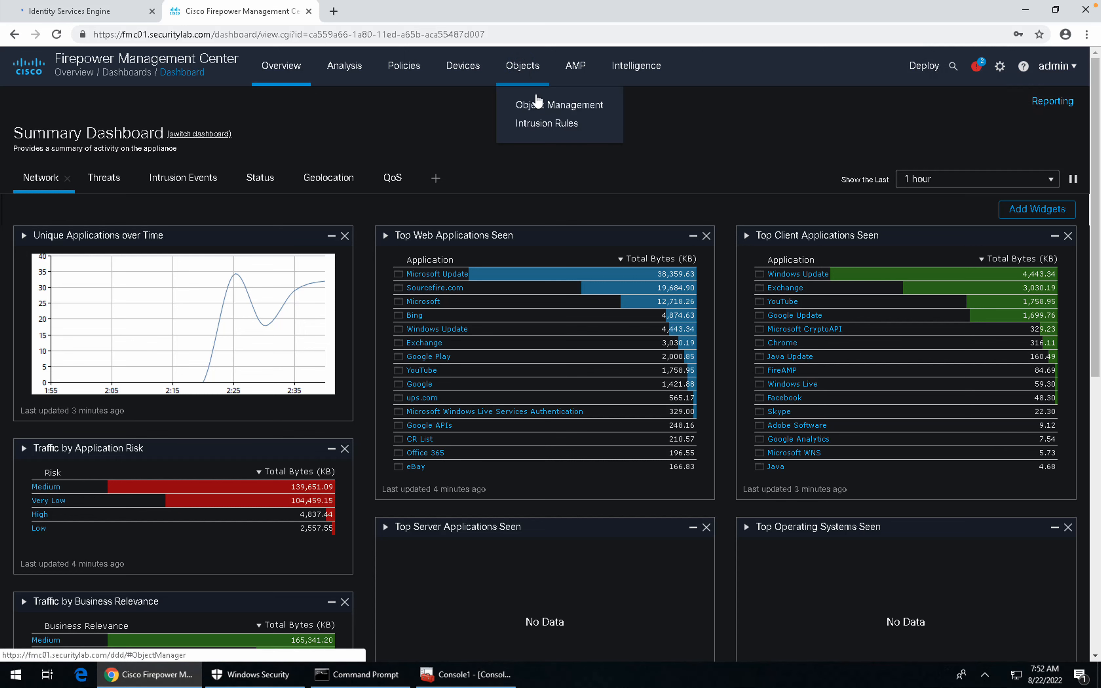
left_click(541, 107)
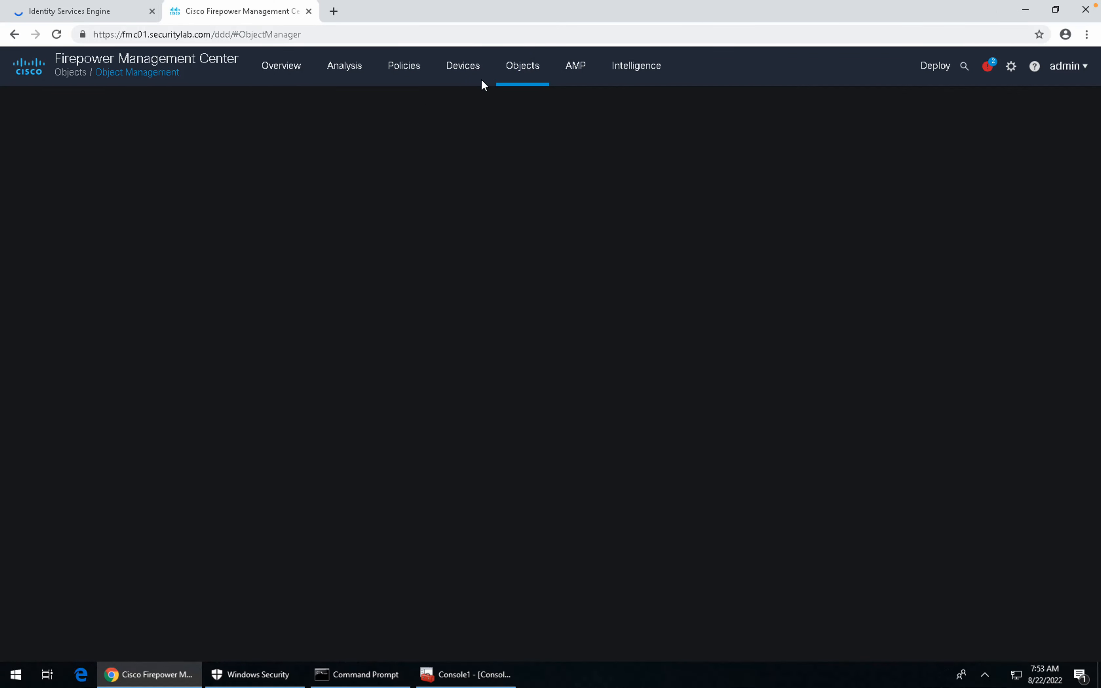
left_click(269, 36)
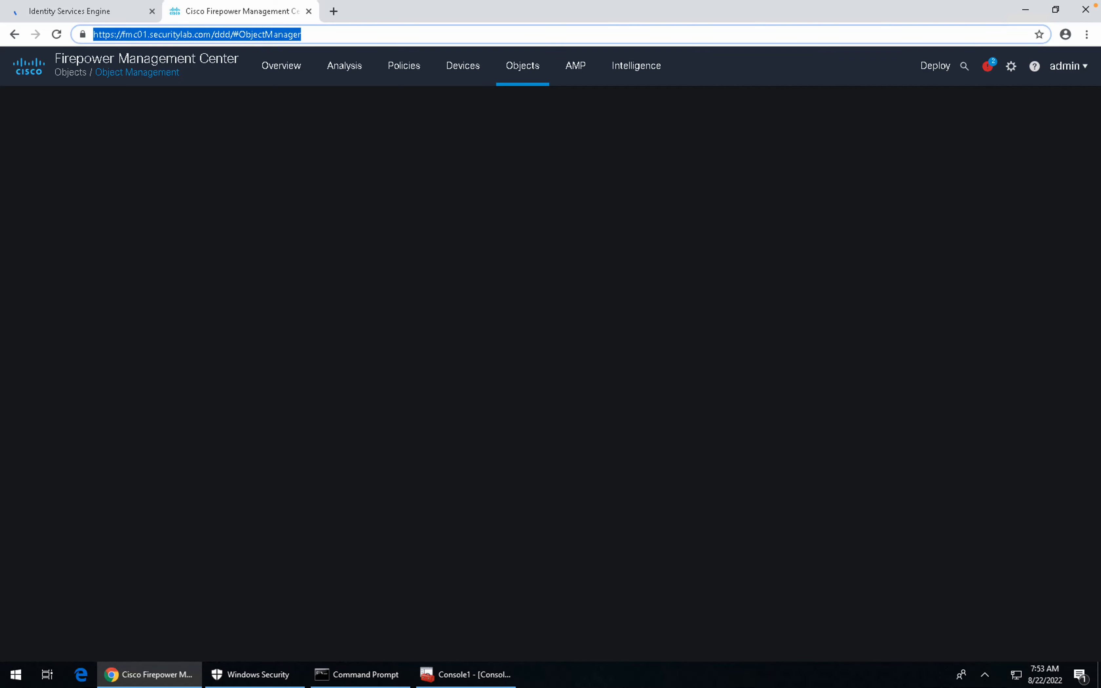
key("Return")
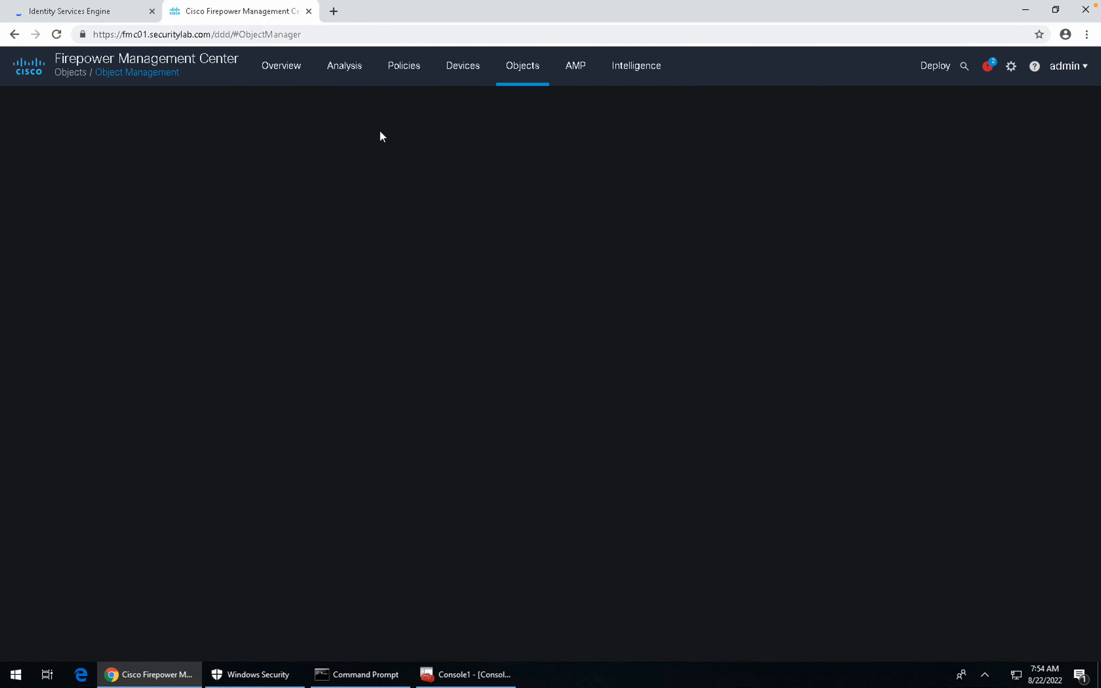
left_click(245, 672)
Step: Try the Light interface theme from the account options and switch back to the Dusk theme
left_click(1080, 68)
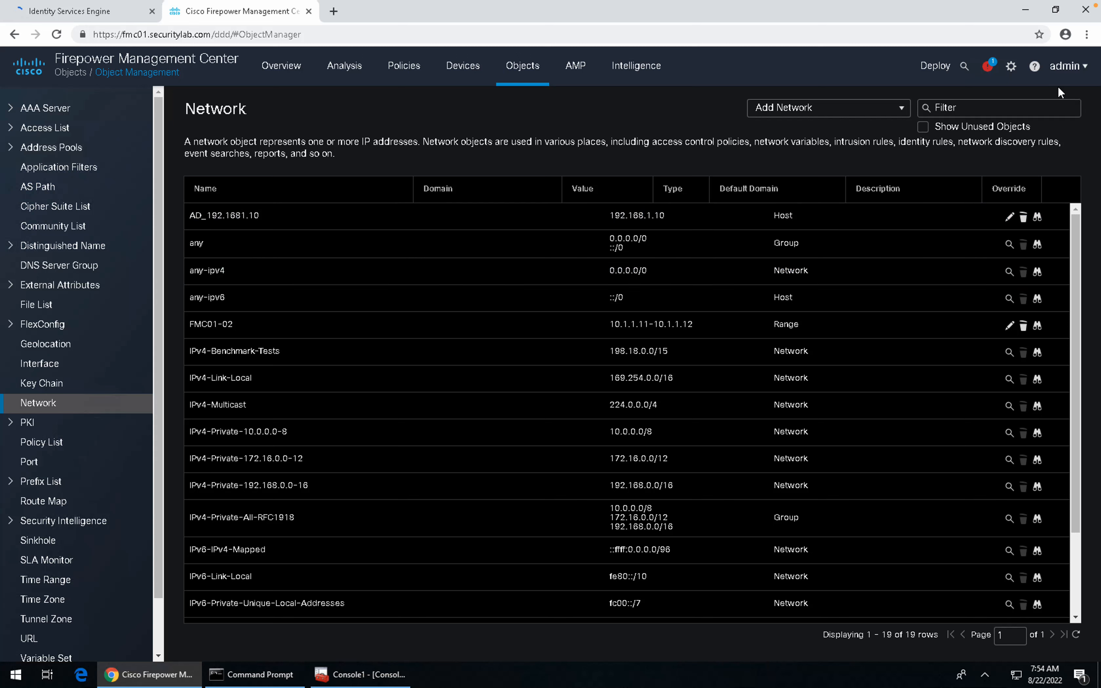
left_click(1079, 73)
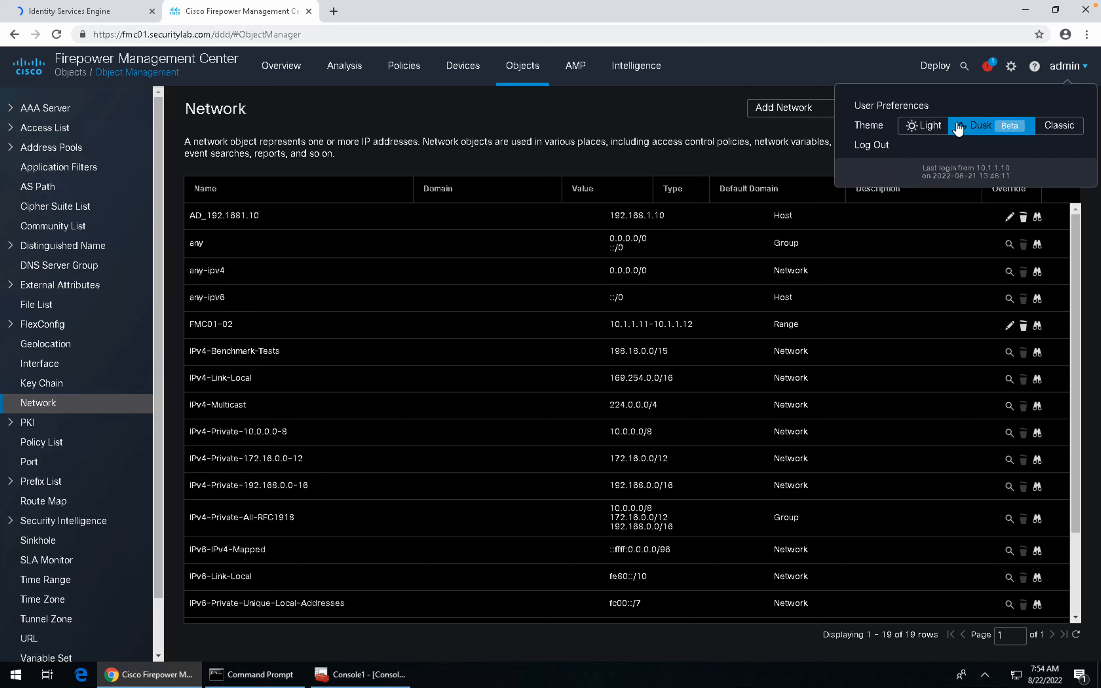
left_click(928, 126)
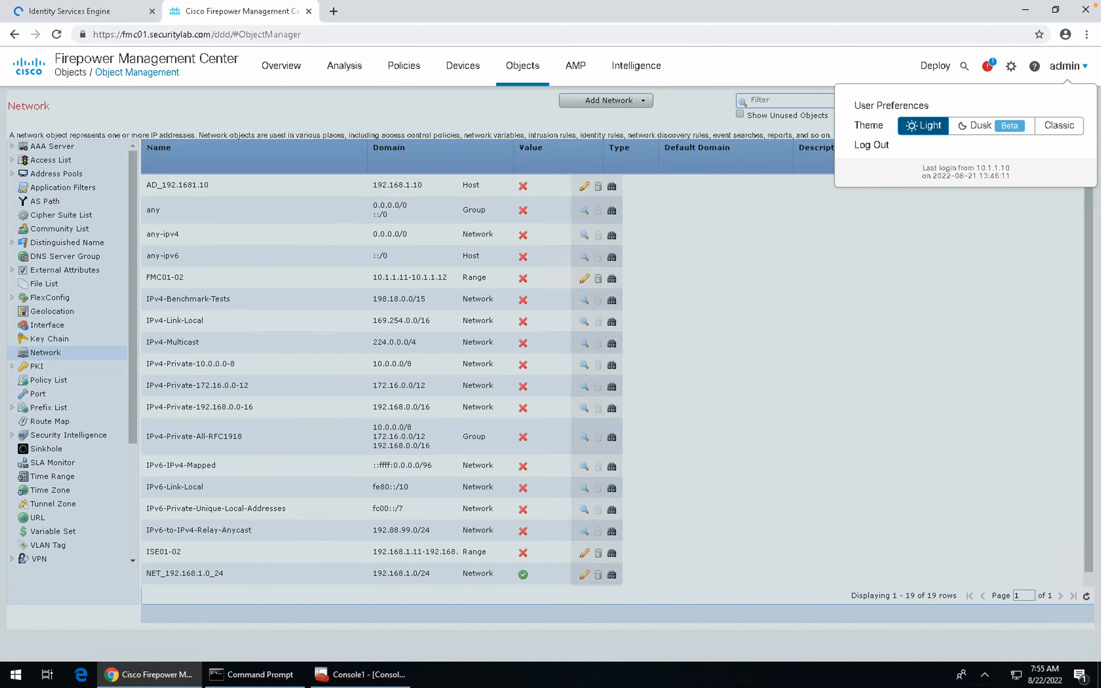
left_click(978, 125)
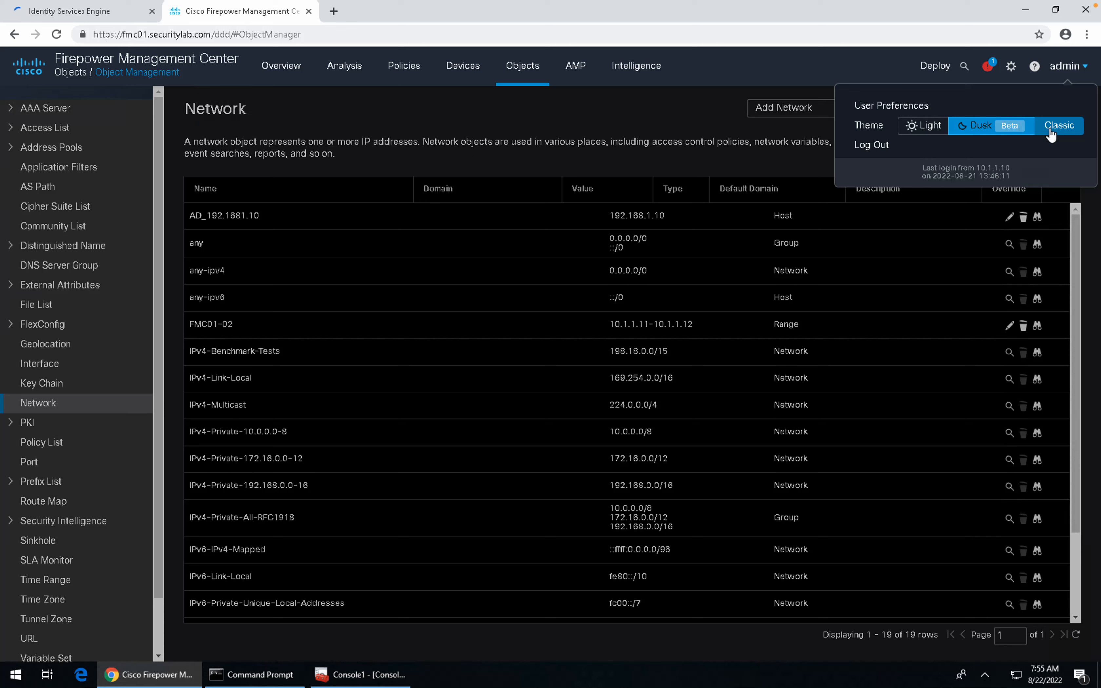
left_click(1050, 132)
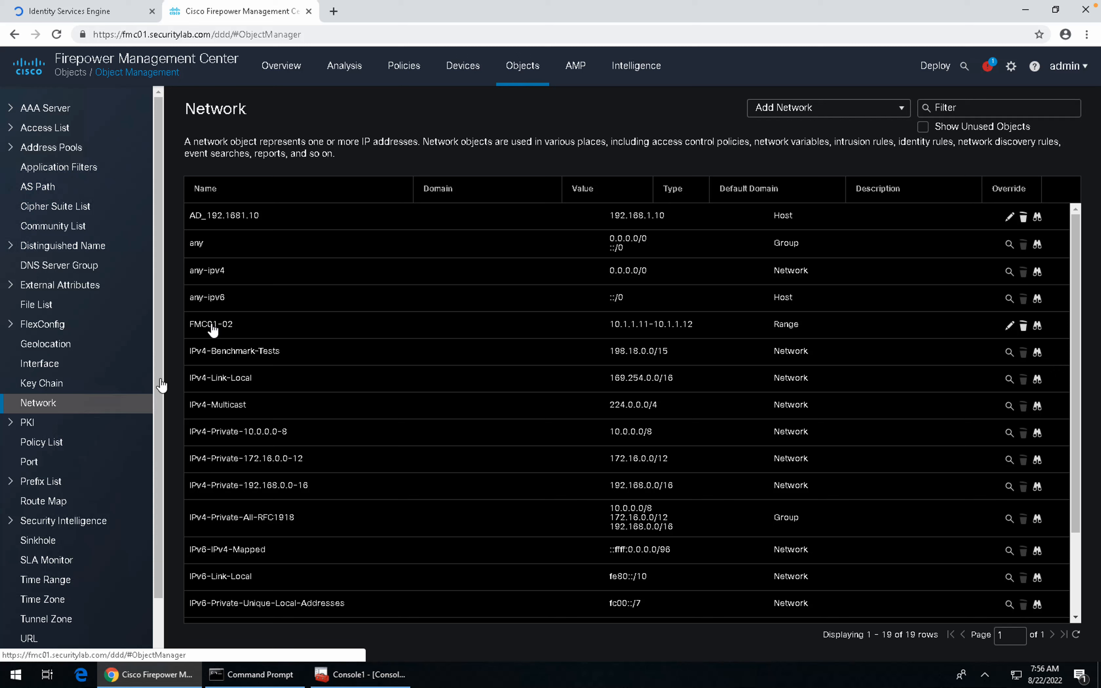
Step: Check where the AD_192.1681.10 network object is used and open the listed Security Lab Policy in a new browser tab
left_click(350, 337)
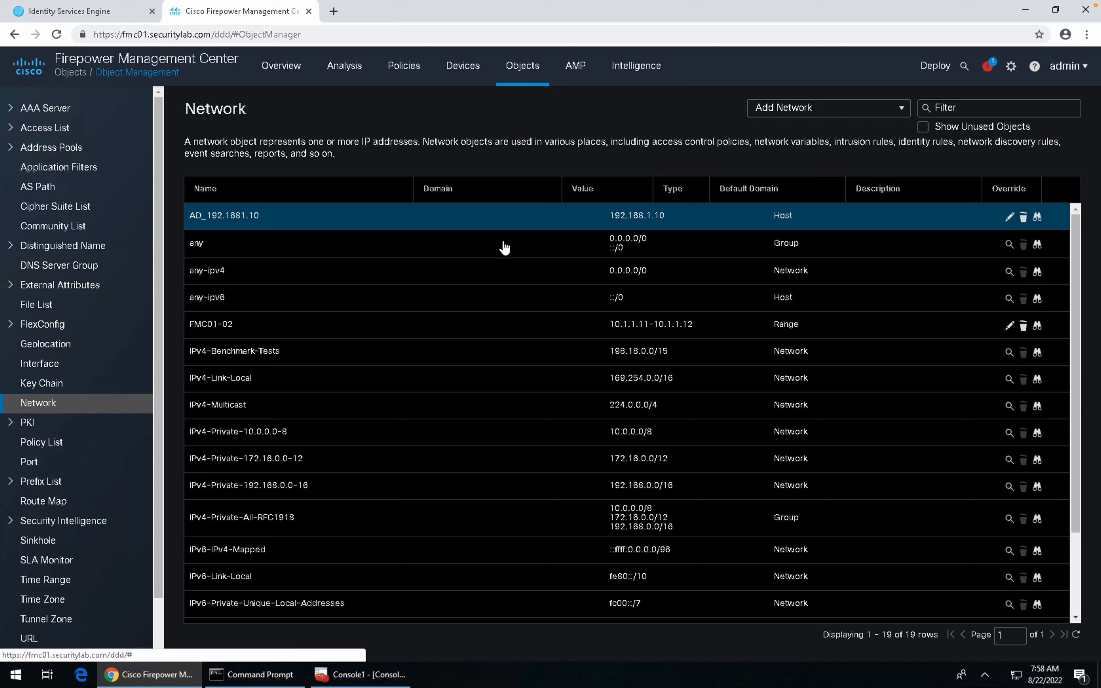
left_click(486, 212)
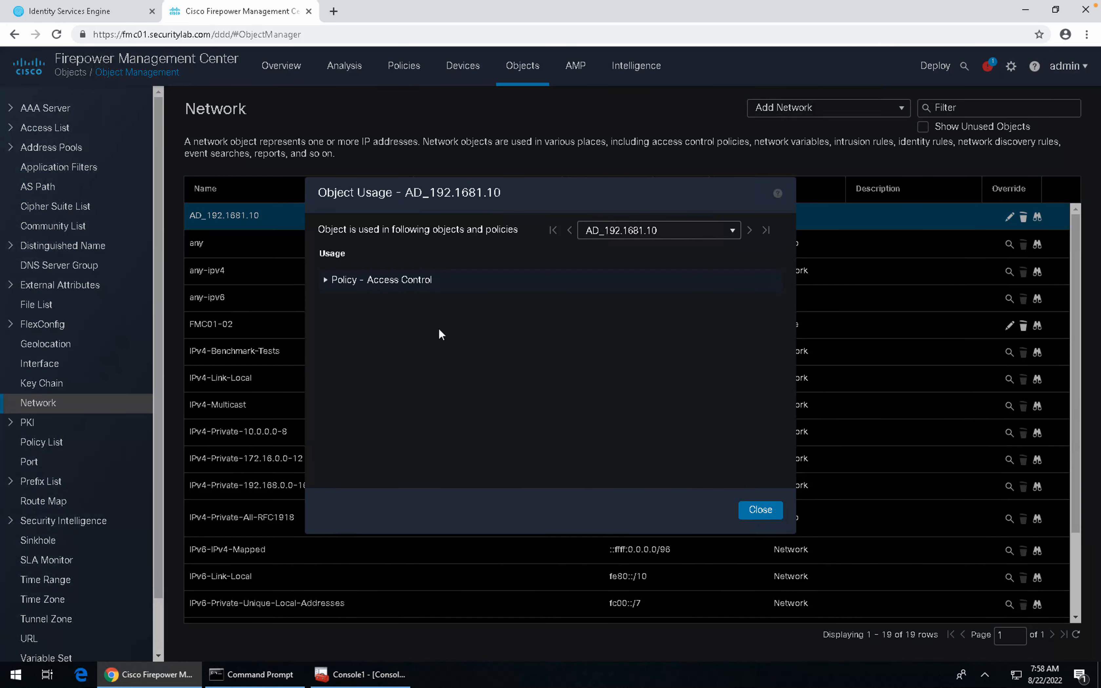
left_click(324, 280)
right_click(380, 305)
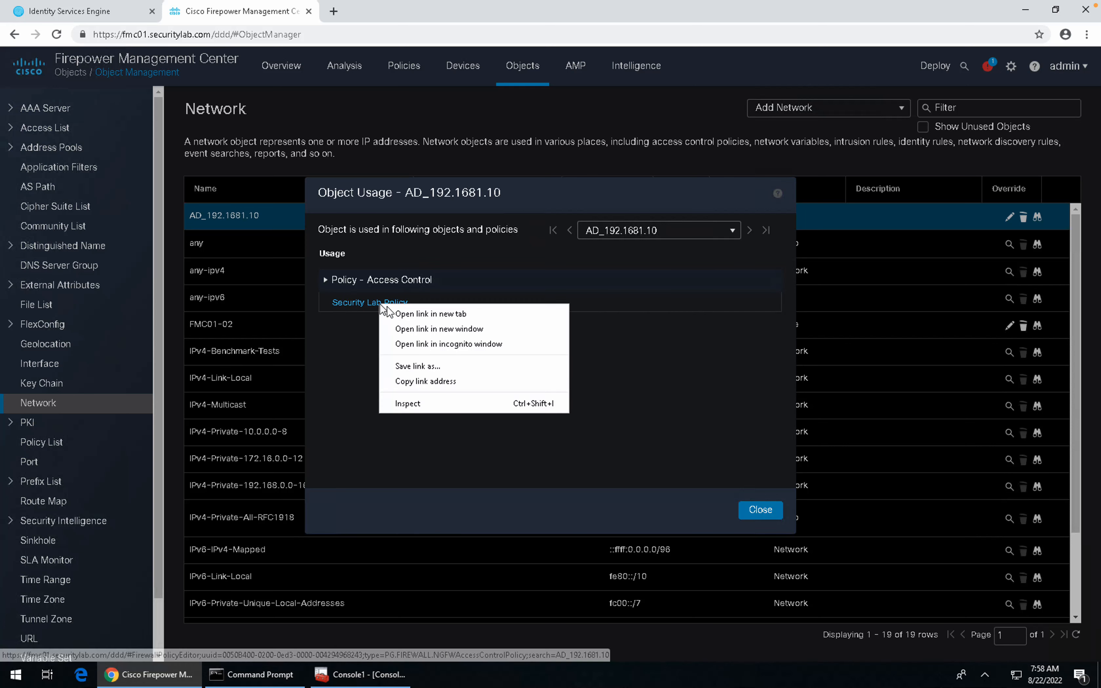
left_click(397, 313)
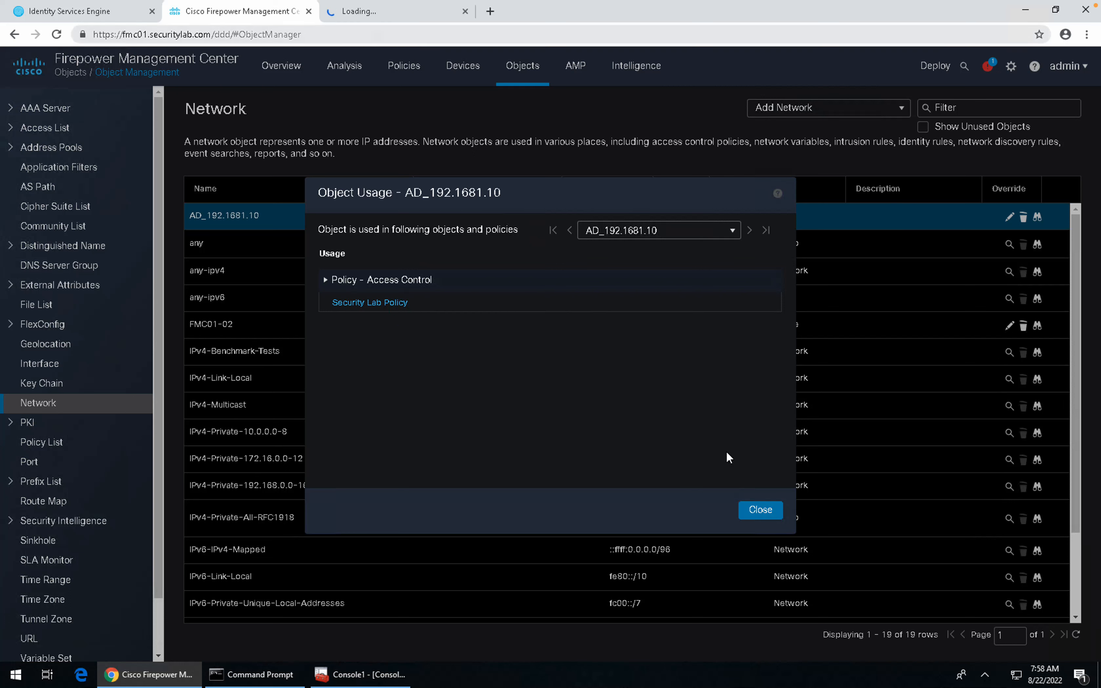
left_click(763, 511)
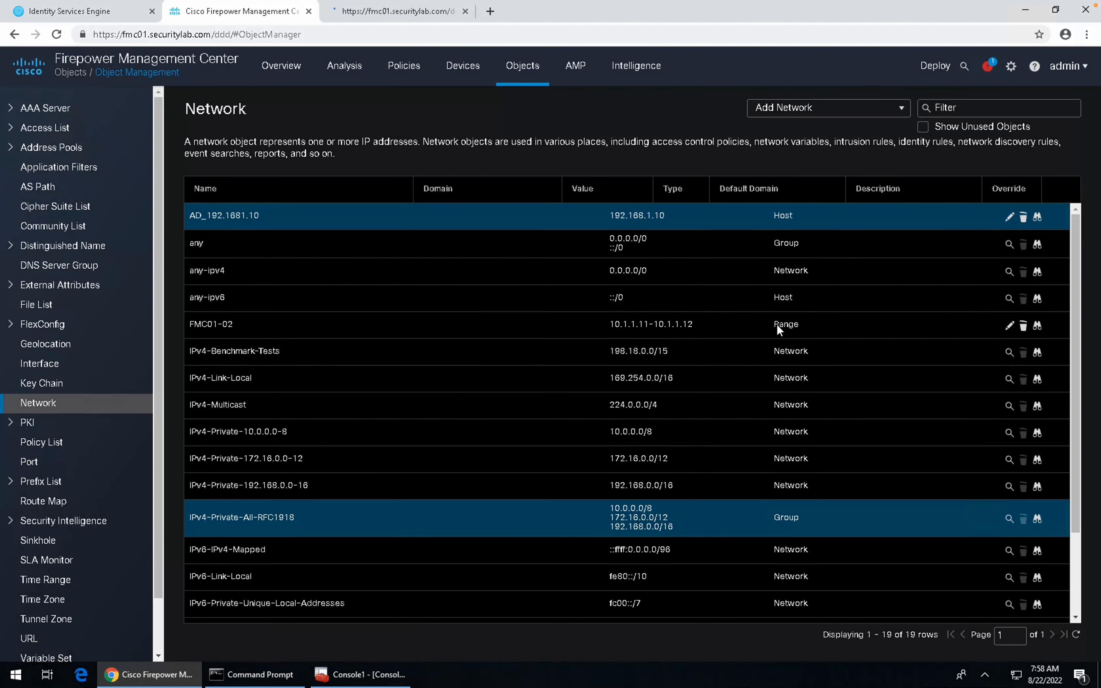
Step: Open the NET_192.168.1.0_24 network object for editing and expand its list of overrides
scroll(776, 324, "down", 1)
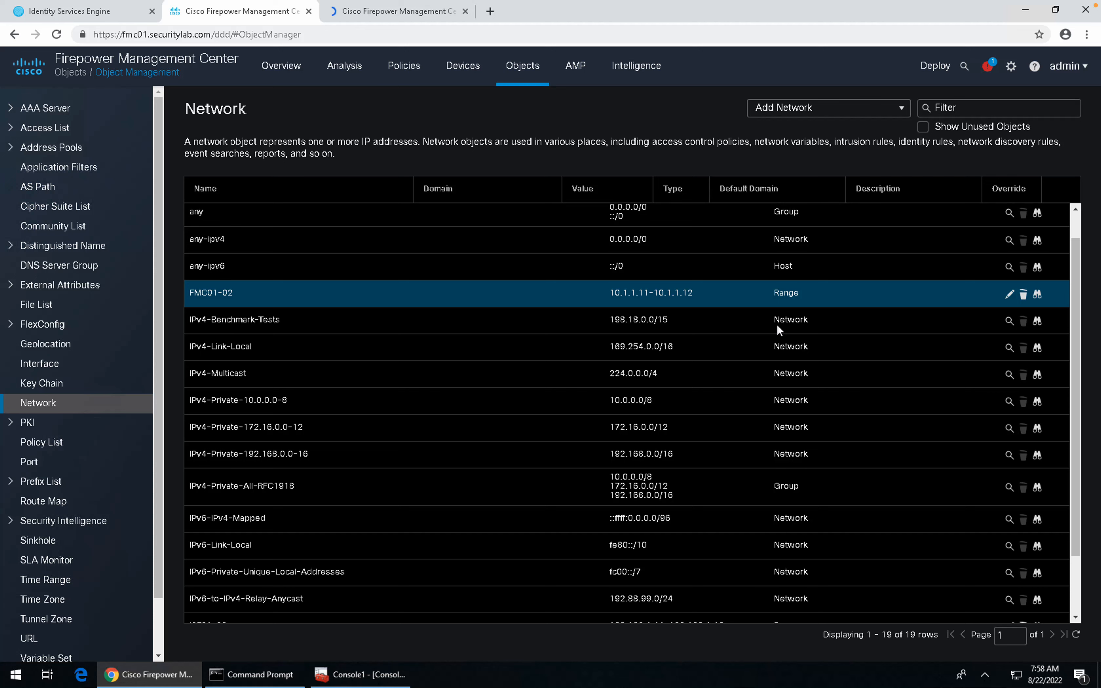
scroll(777, 329, "down", 2)
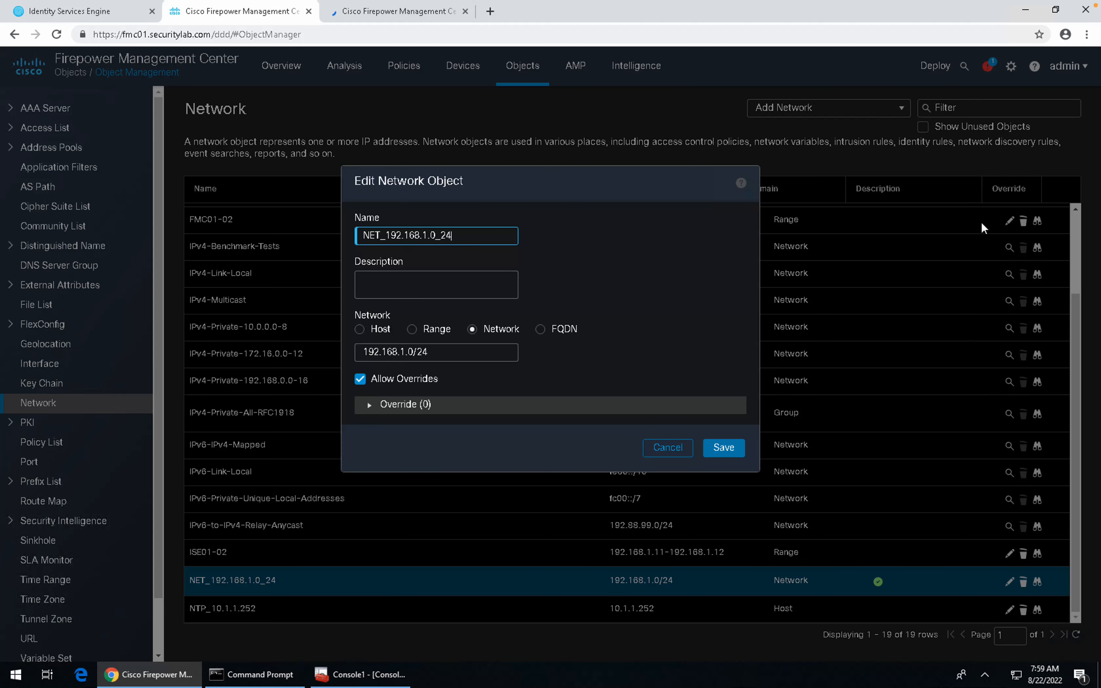
left_click(558, 281)
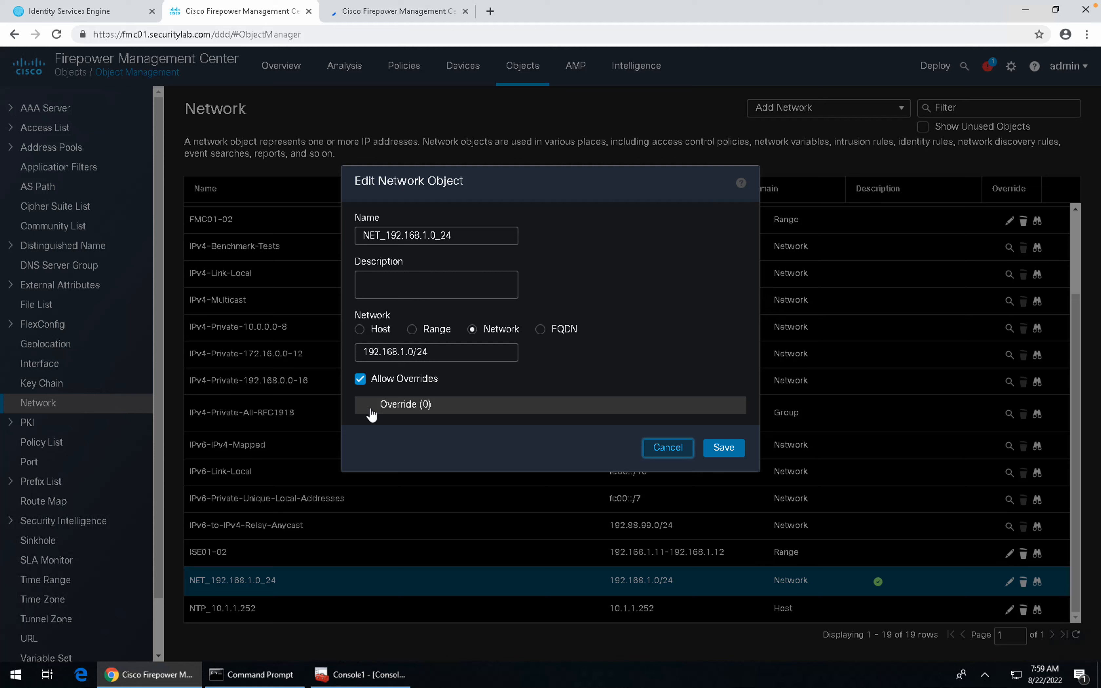
left_click(371, 409)
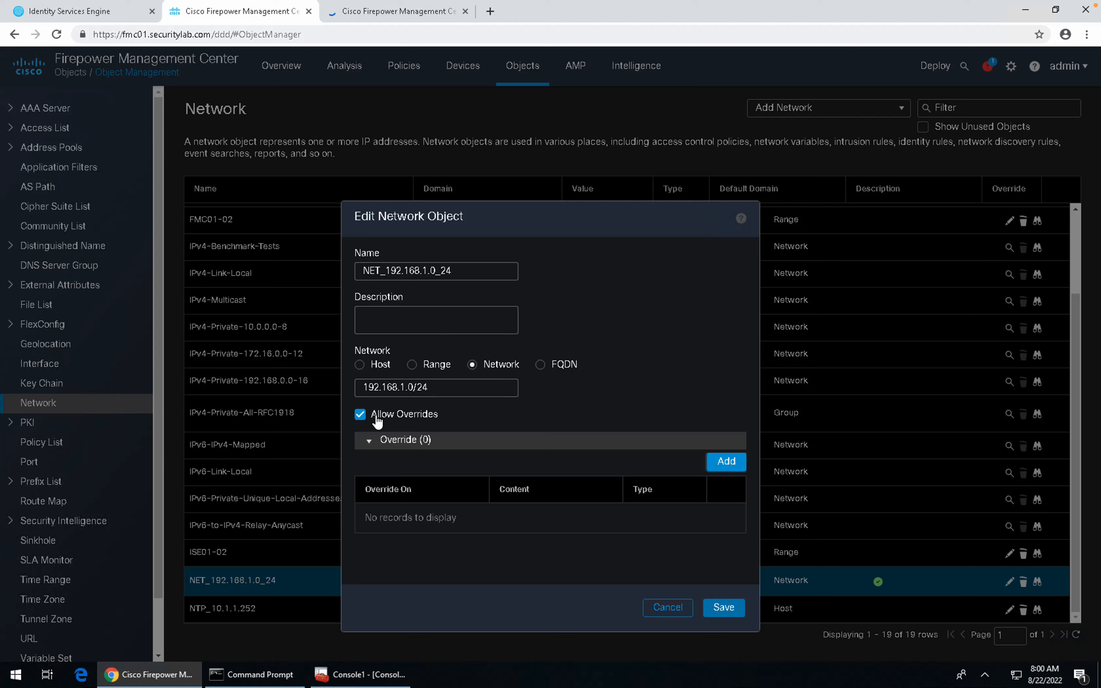
left_click(718, 468)
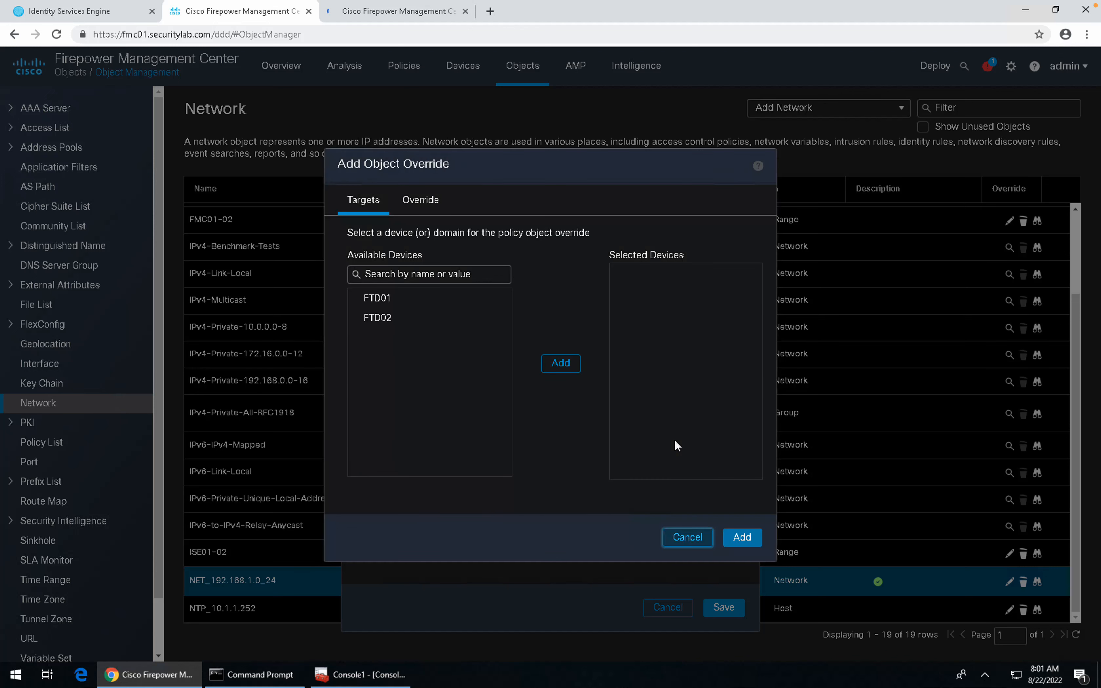
left_click(701, 546)
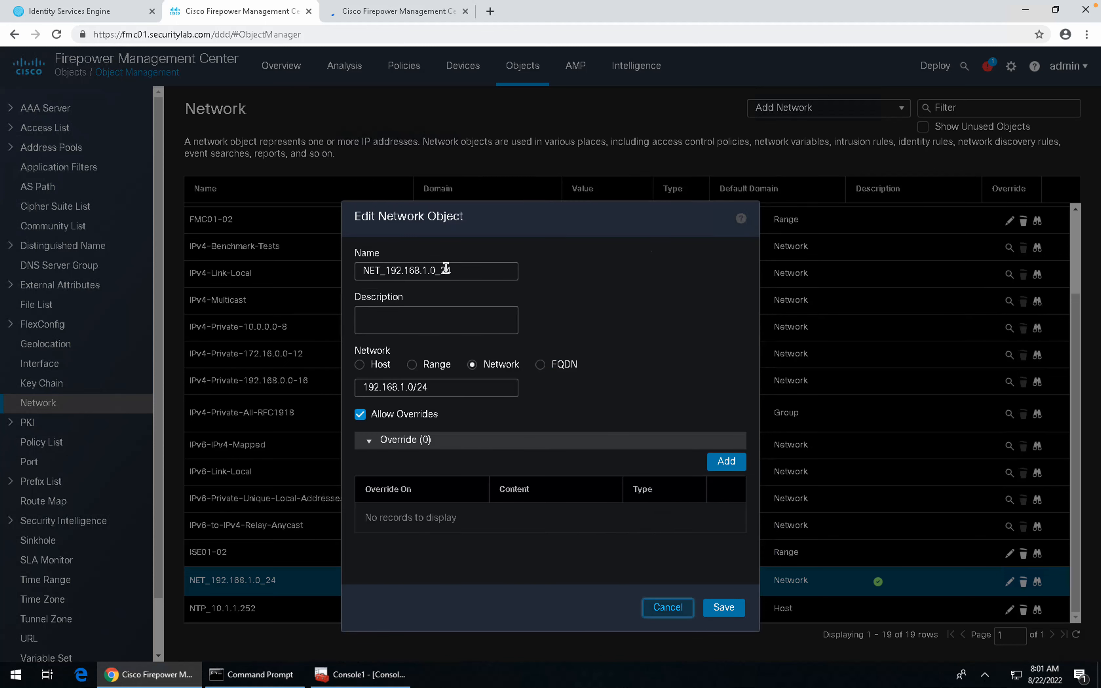
Step: Try to rename the NET_192.168.1.0_24 network object as SERVERS_NETWORK
left_click(467, 271)
key("ctrl+a")
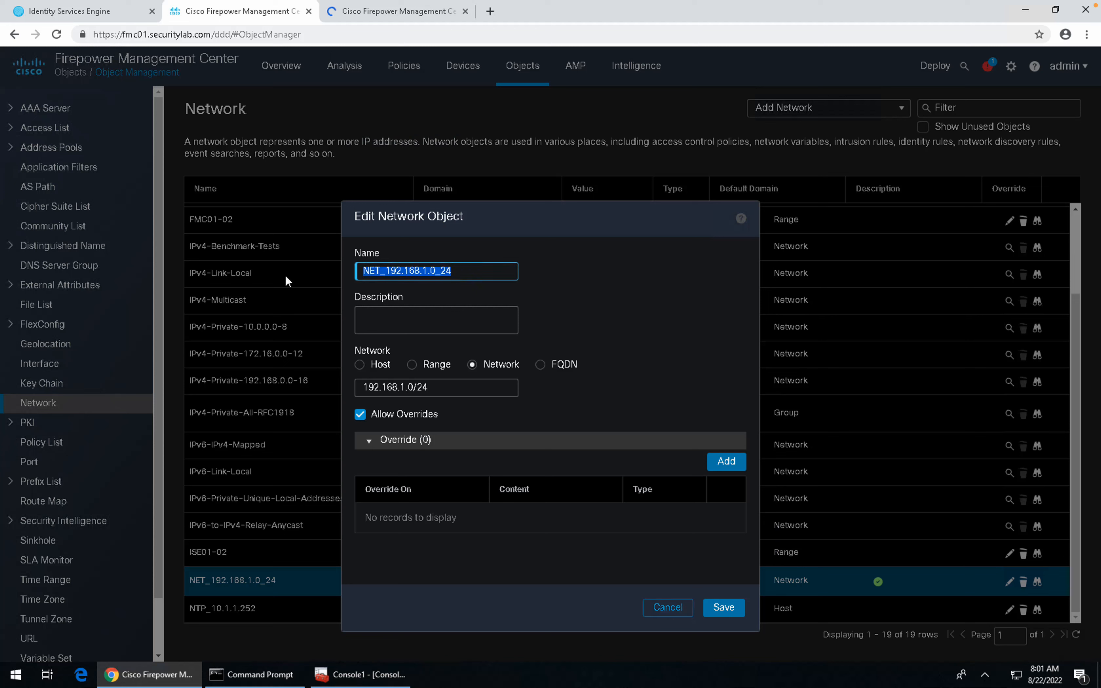
type("SERVERS_")
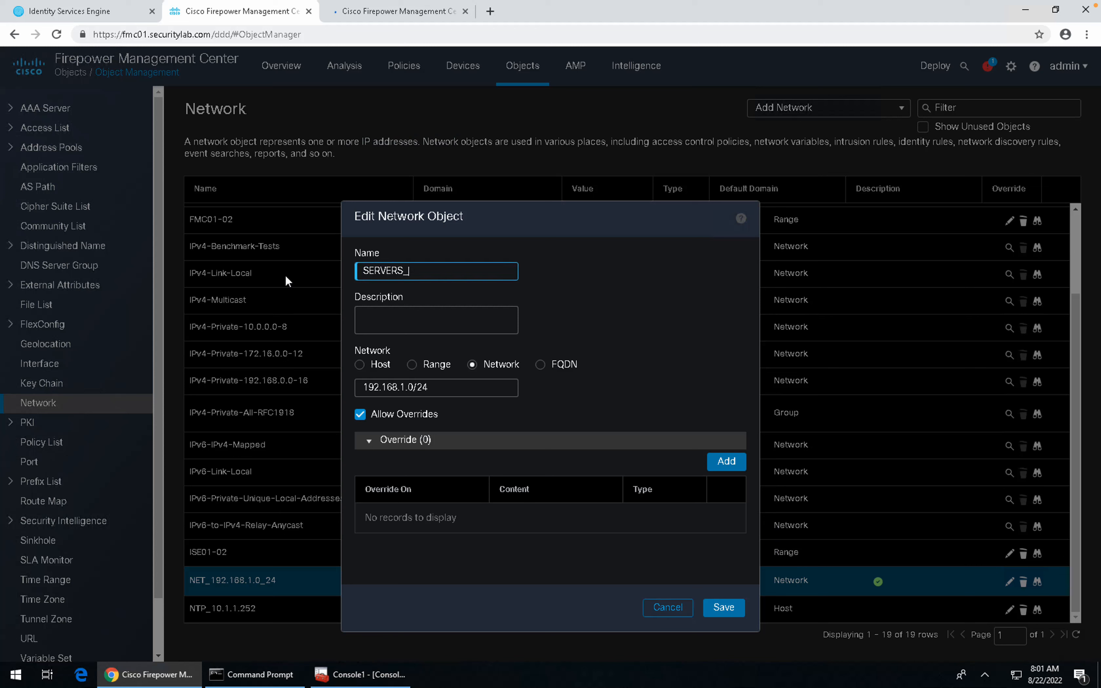
type("NETWORK")
Step: Add an object override targeting device FTD02 with the network value 192.168.2.0/24
left_click(721, 463)
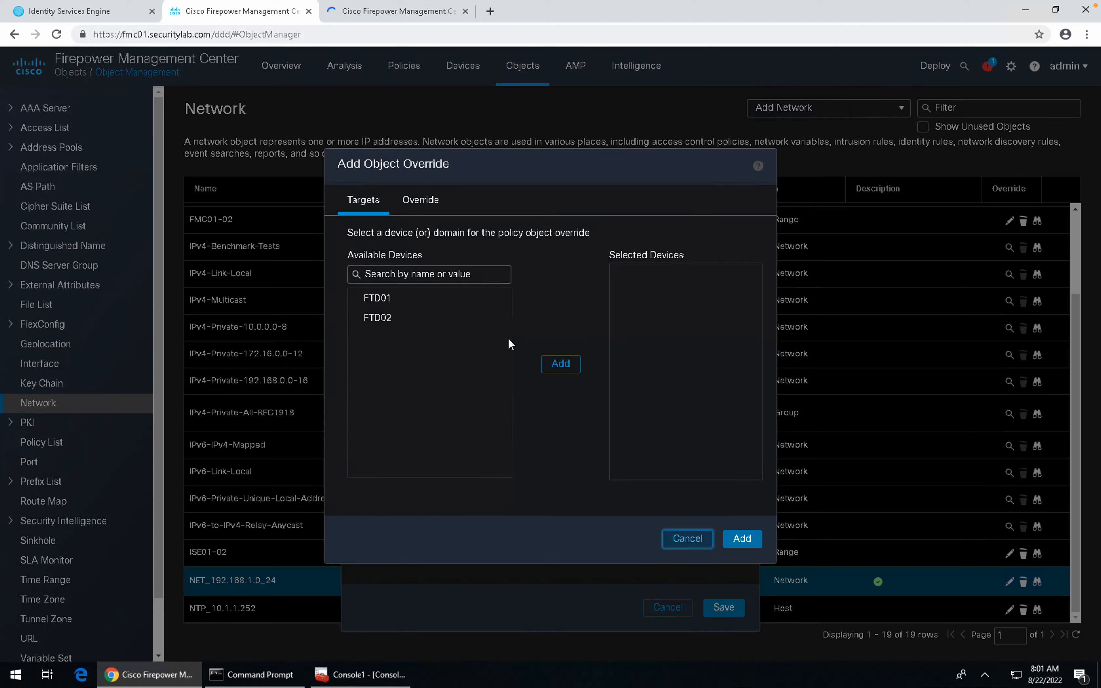
left_click(421, 326)
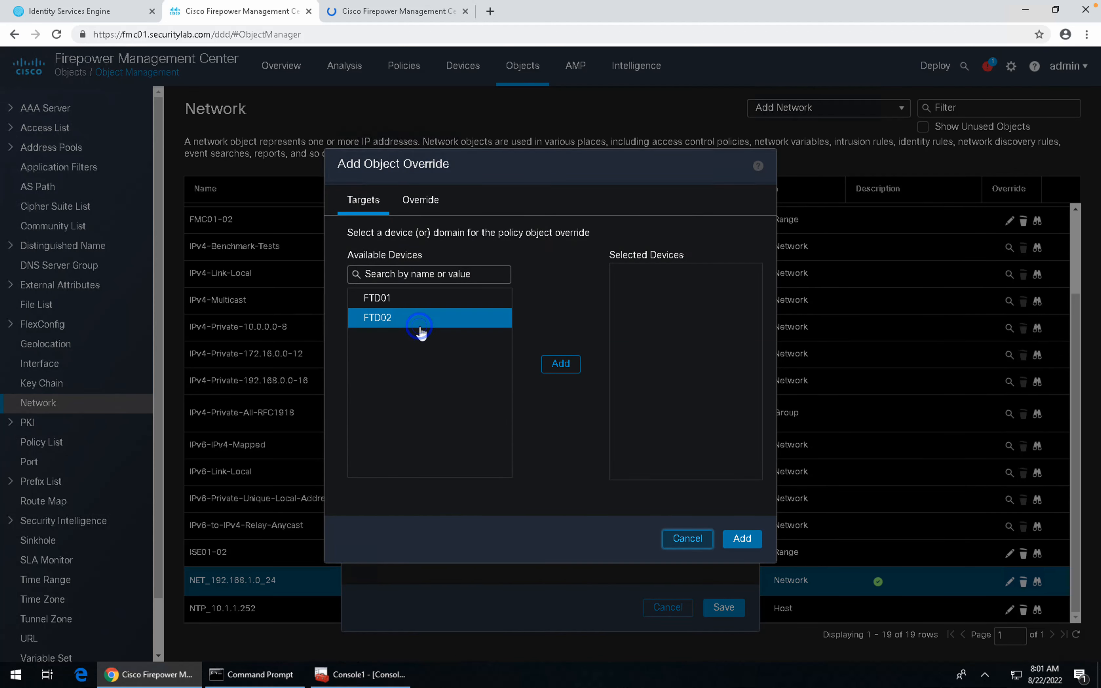
left_click(555, 367)
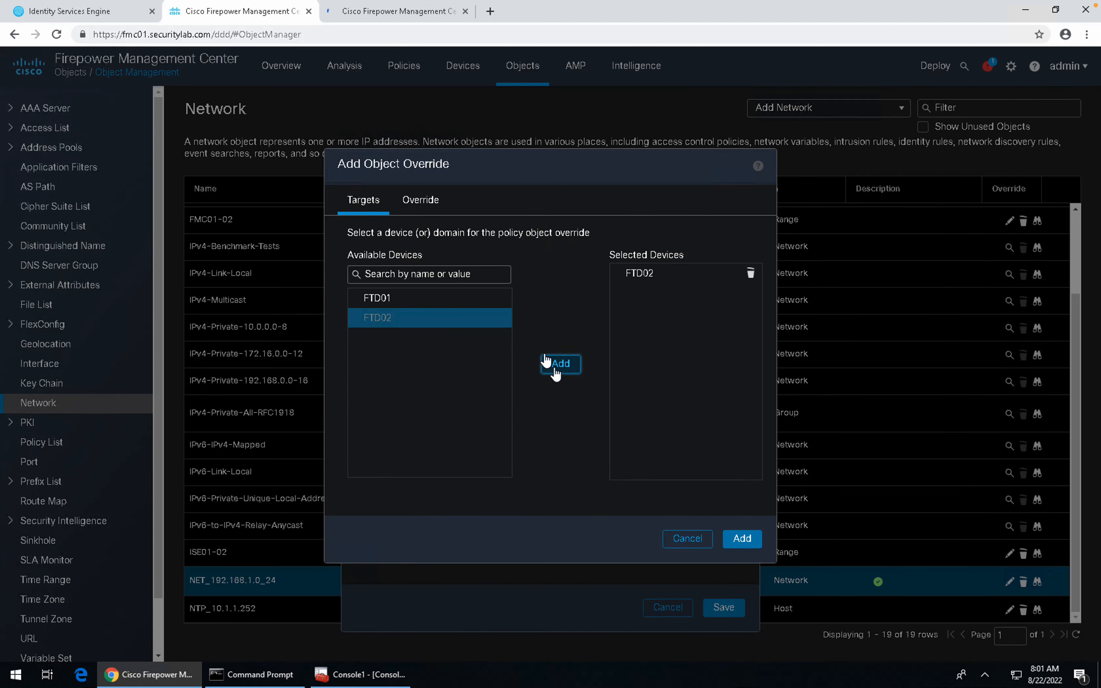
left_click(427, 207)
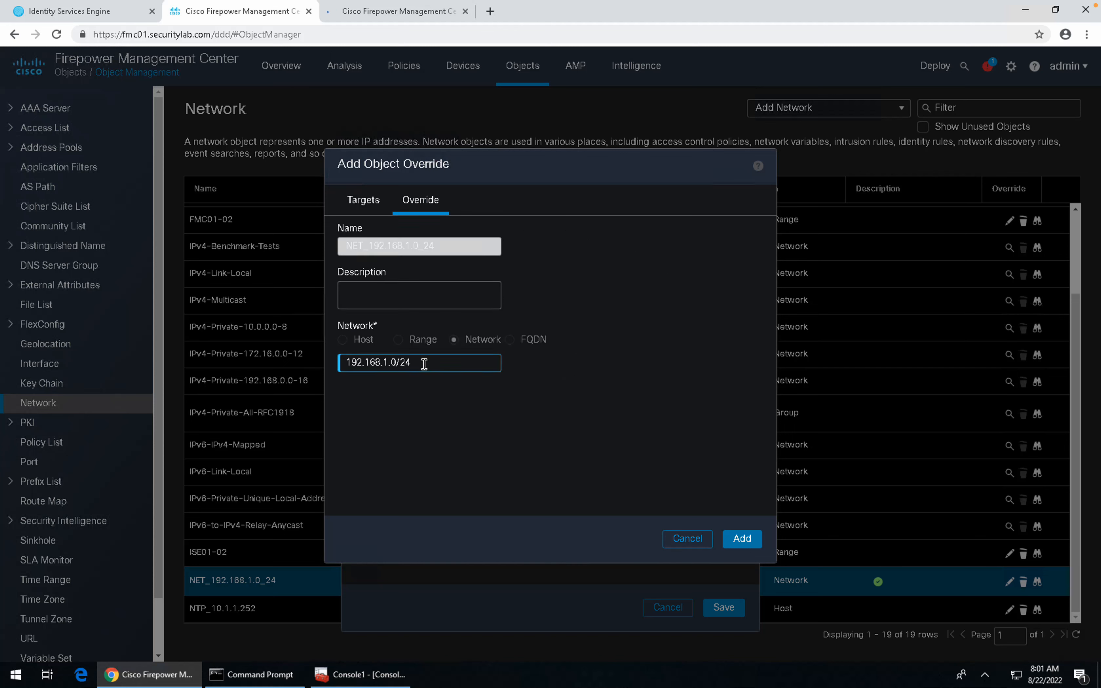
left_click_drag(423, 362, 316, 367)
type("192.168.12.")
key("BackSpace")
key("BackSpace")
key("BackSpace")
type("2.0/24")
left_click(741, 539)
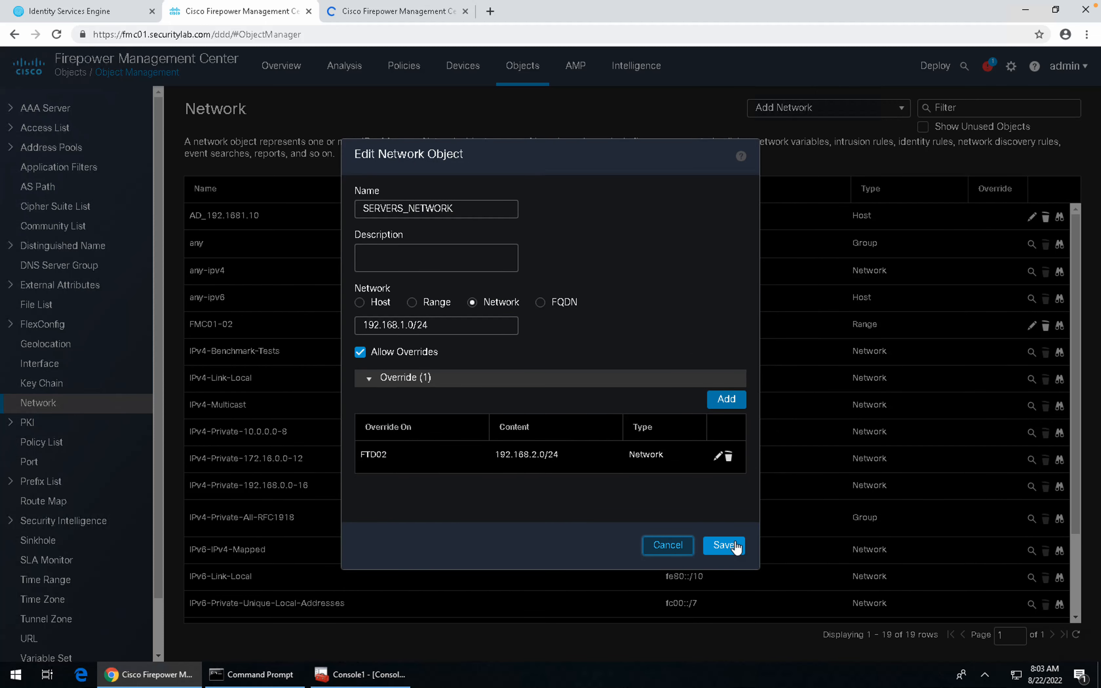
Step: Cancel the remaining edits and close the network object
left_click(456, 211)
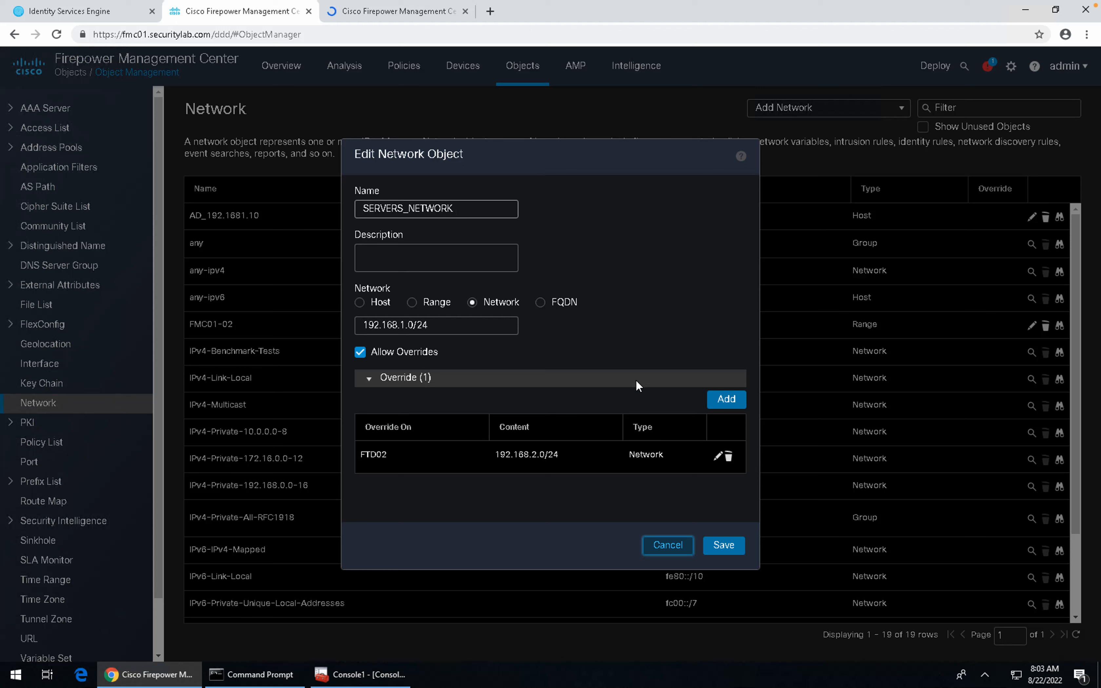
left_click(675, 503)
left_click(668, 545)
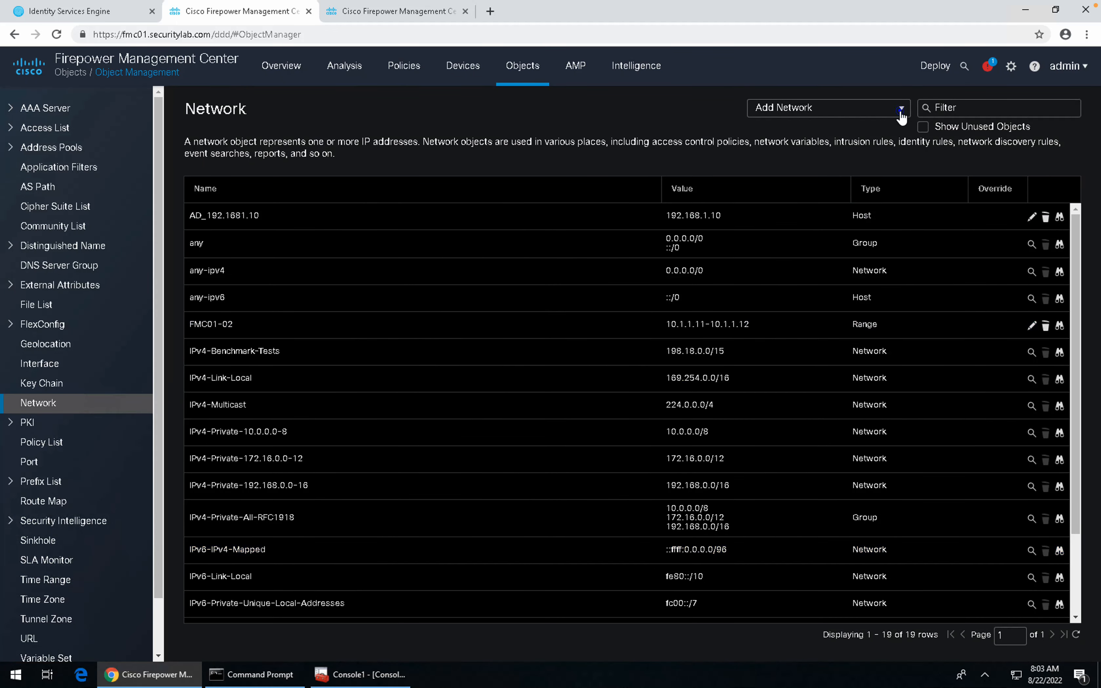
Step: Find NET_192.168.1.0_24 in the network objects list and reopen it for editing
left_click(900, 112)
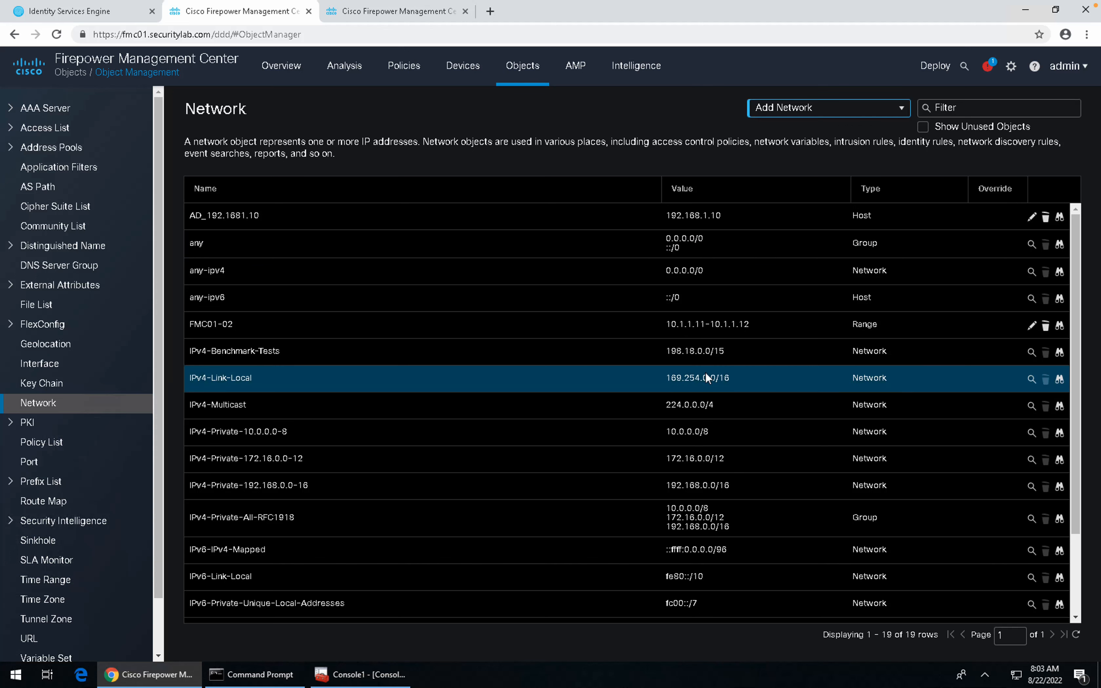
scroll(705, 376, "down", 1)
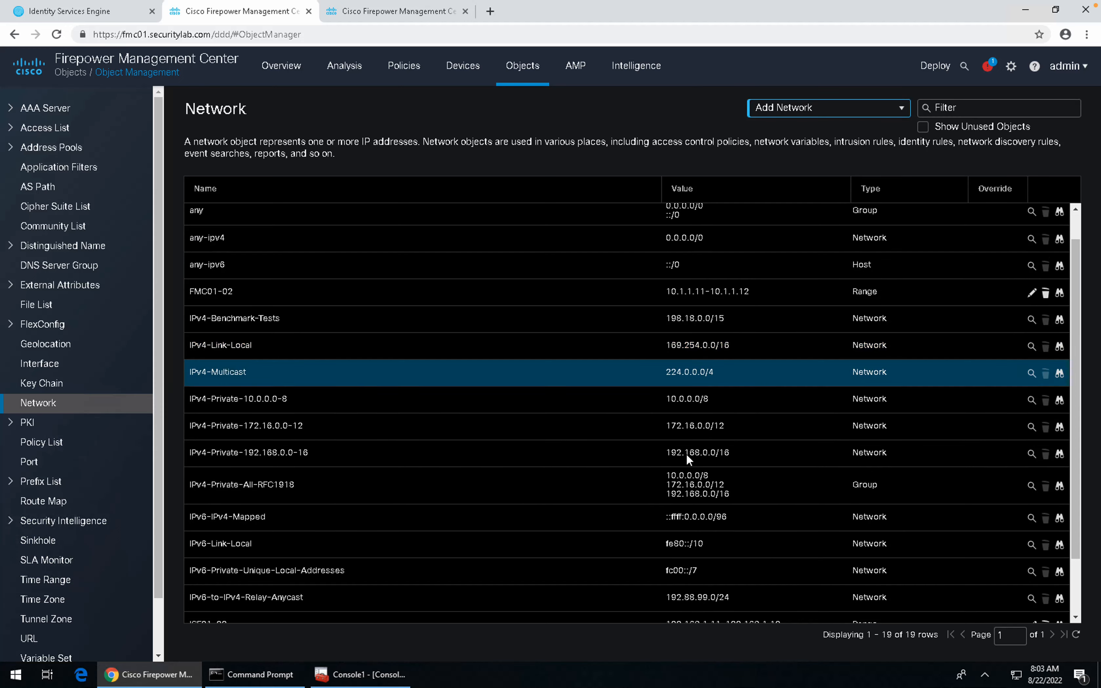
scroll(686, 453, "down", 2)
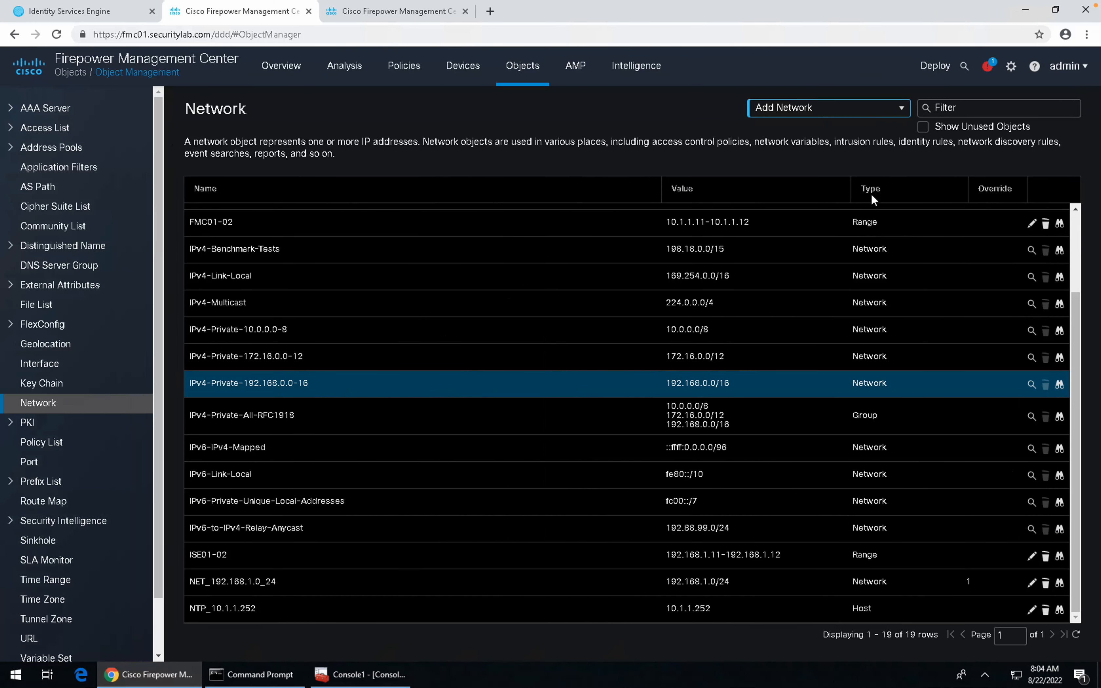
scroll(676, 299, "up", 3)
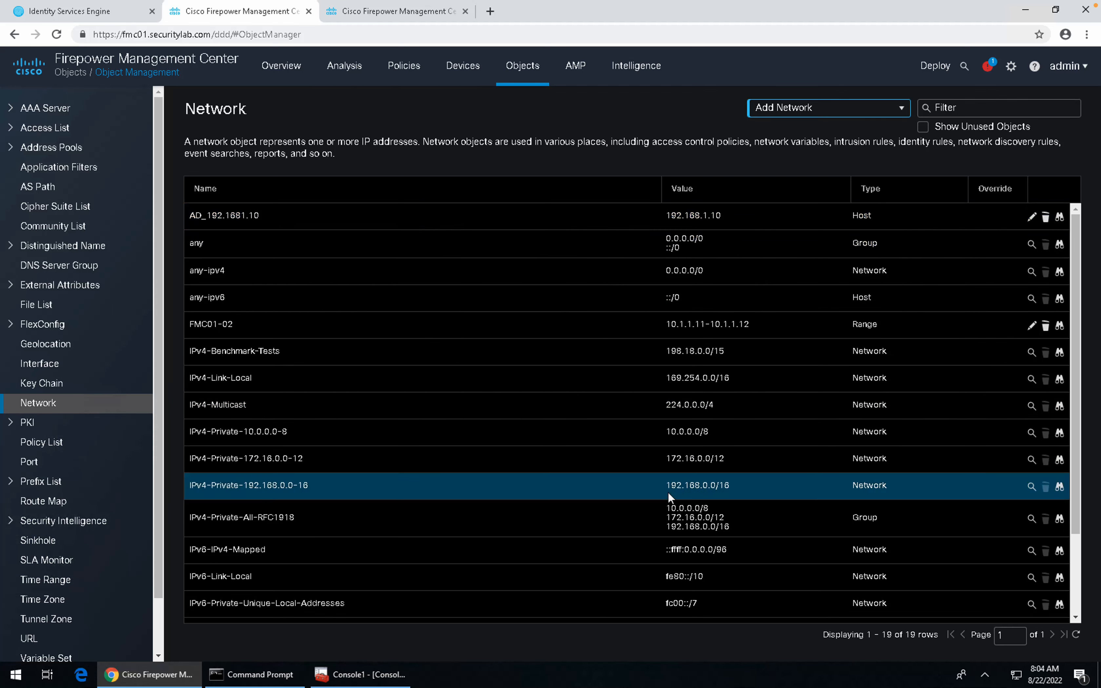
scroll(668, 496, "down", 3)
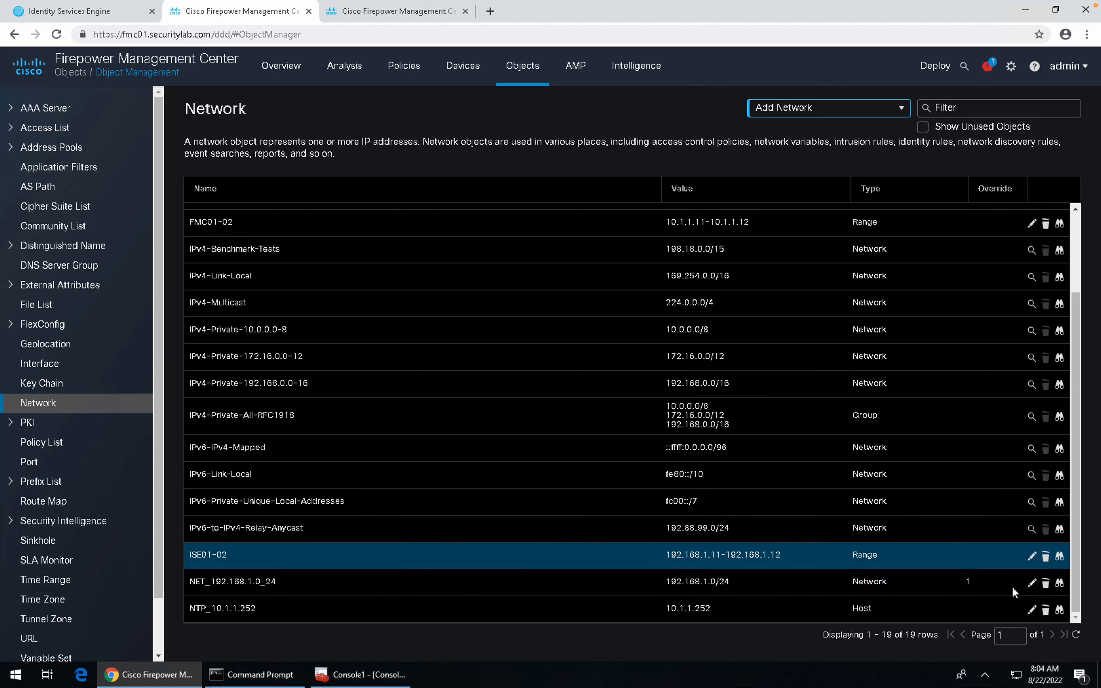
left_click(1032, 586)
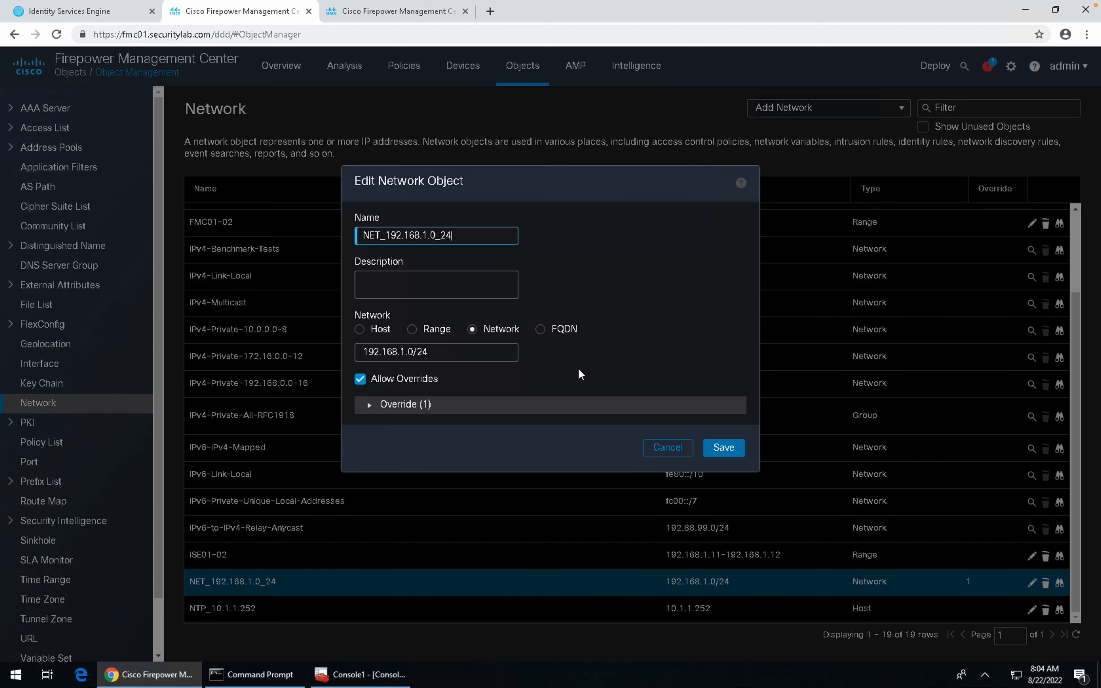
Step: Delete the FTD02 override from the NET_192.168.1.0_24 network object and confirm the deletion
left_click(382, 405)
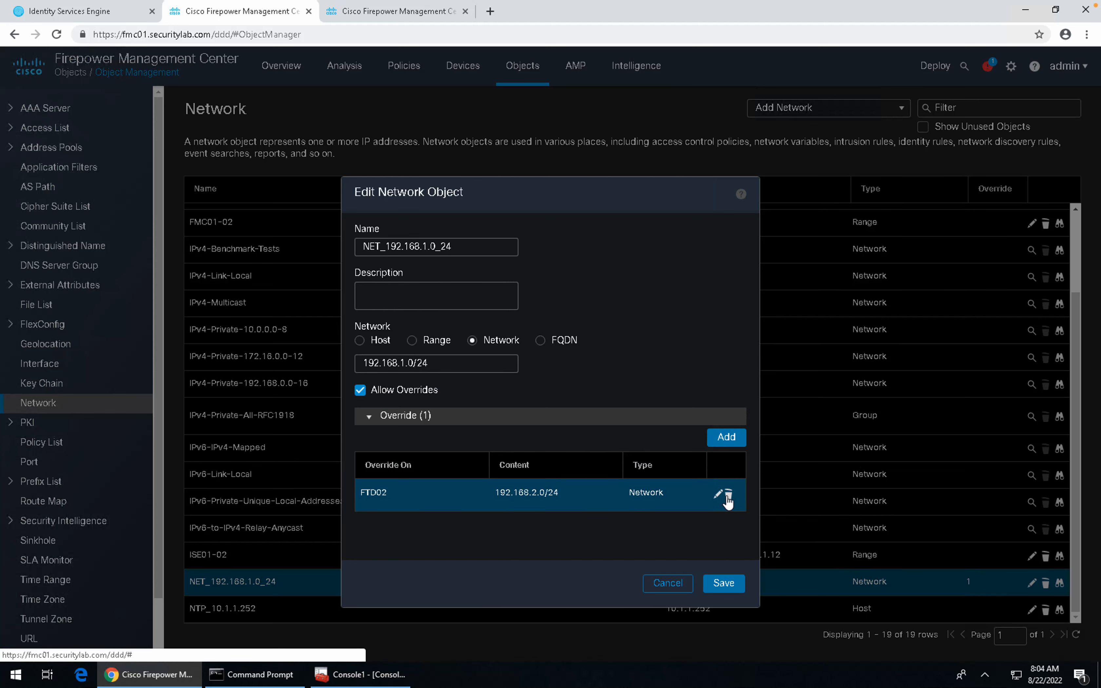
left_click(728, 495)
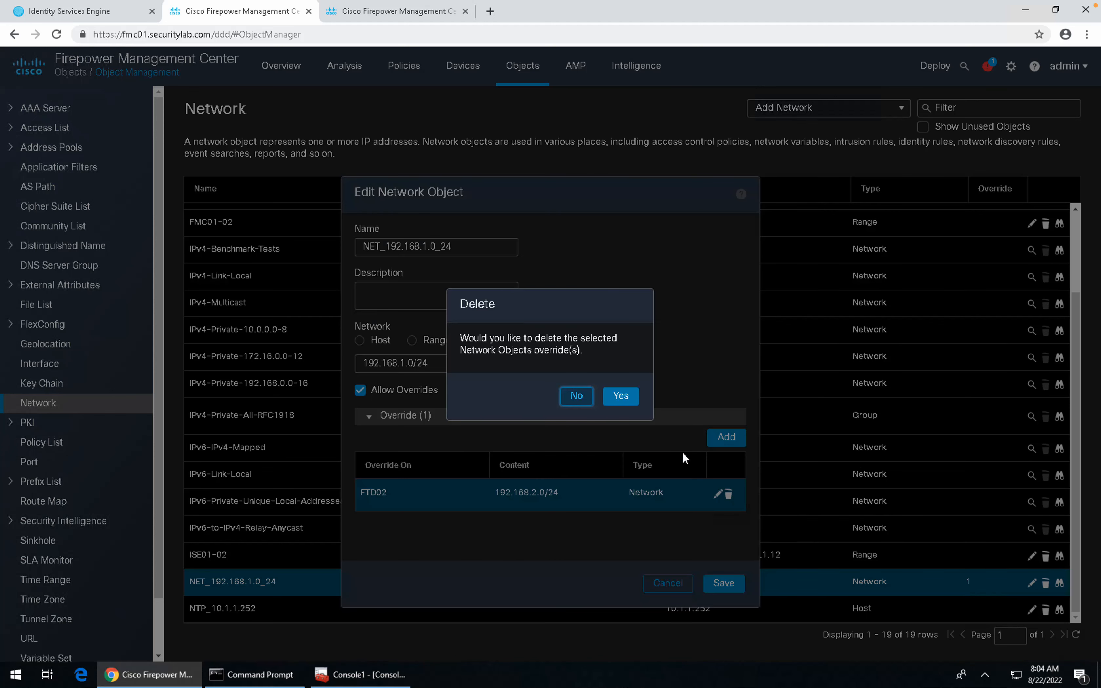
left_click(624, 399)
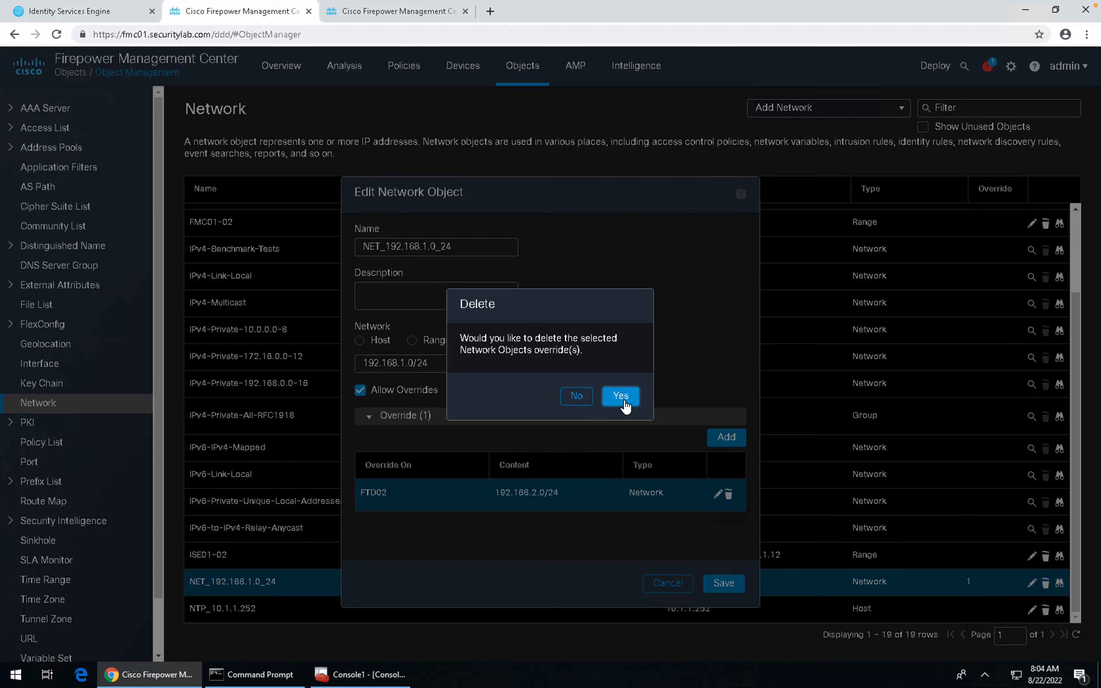
left_click(626, 405)
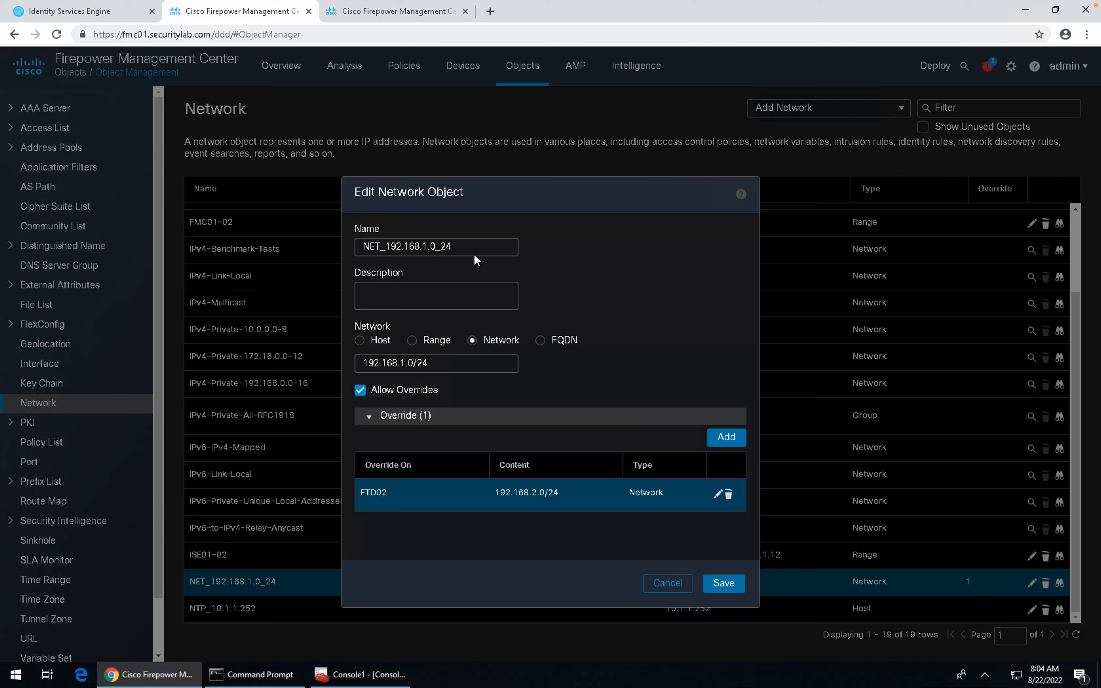
Step: Begin renaming the NET_192.168.1.0_24 network object, entering SRV_192.168.1 in place of its name
left_click(470, 244)
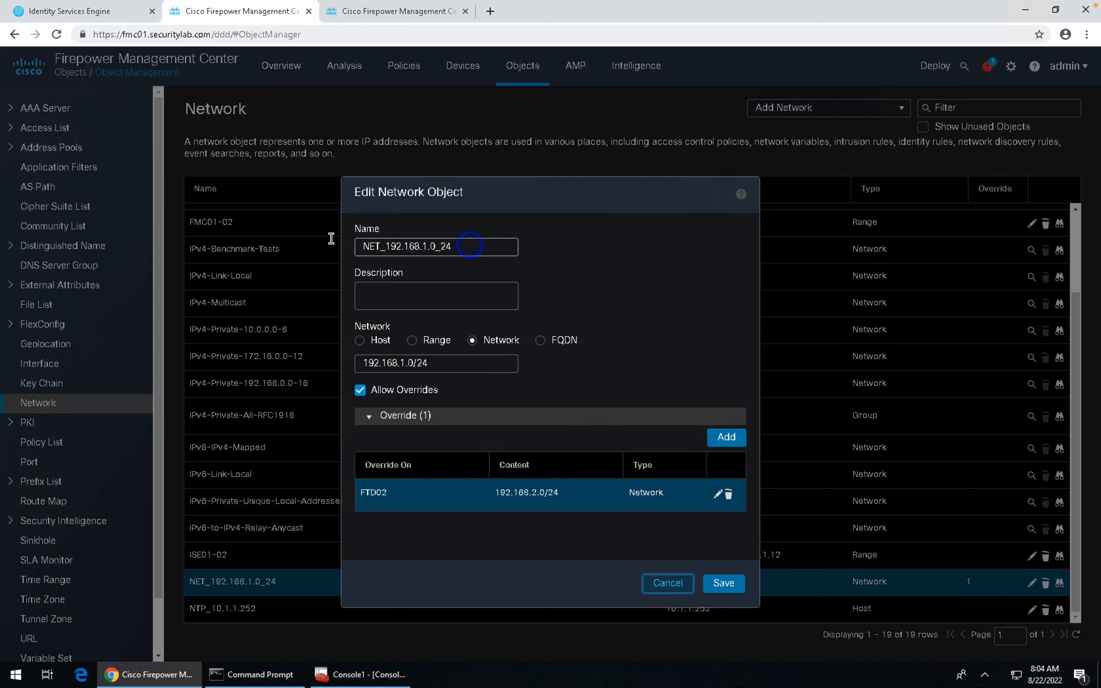
left_click_drag(331, 238, 329, 237)
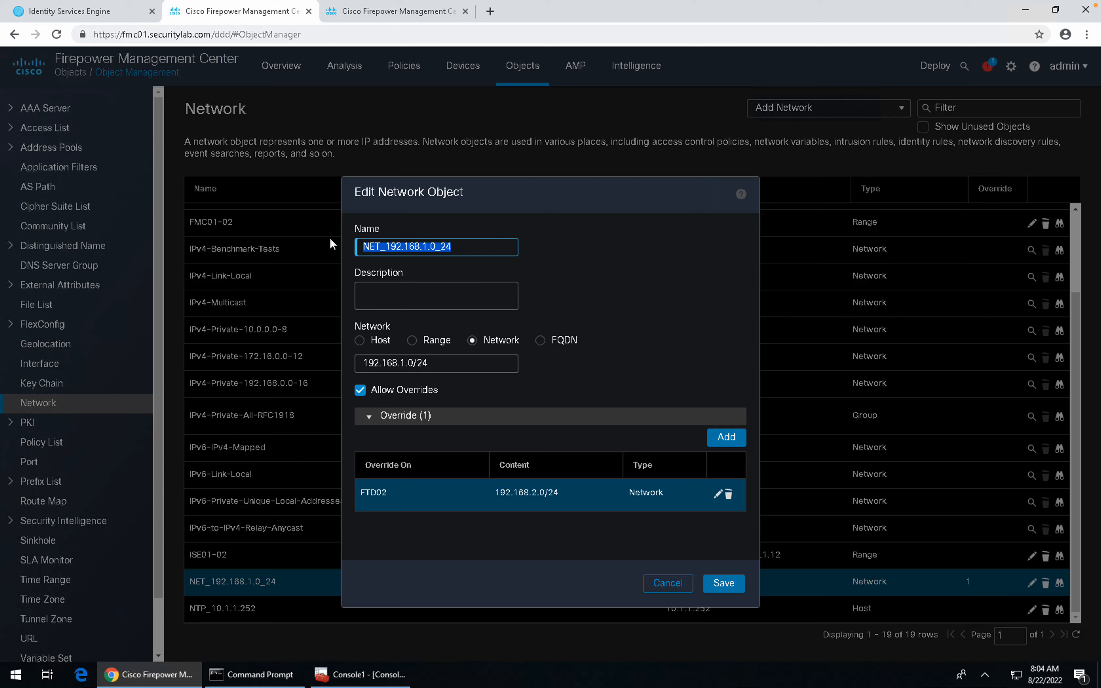
type("SRV_")
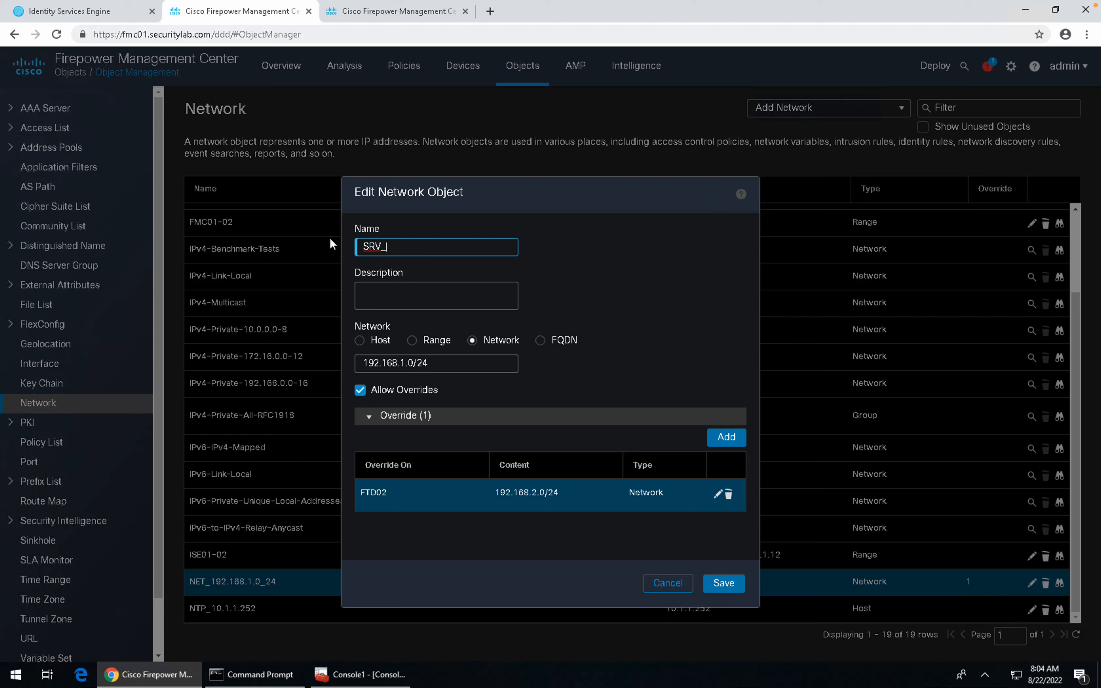
type("192.168.1")
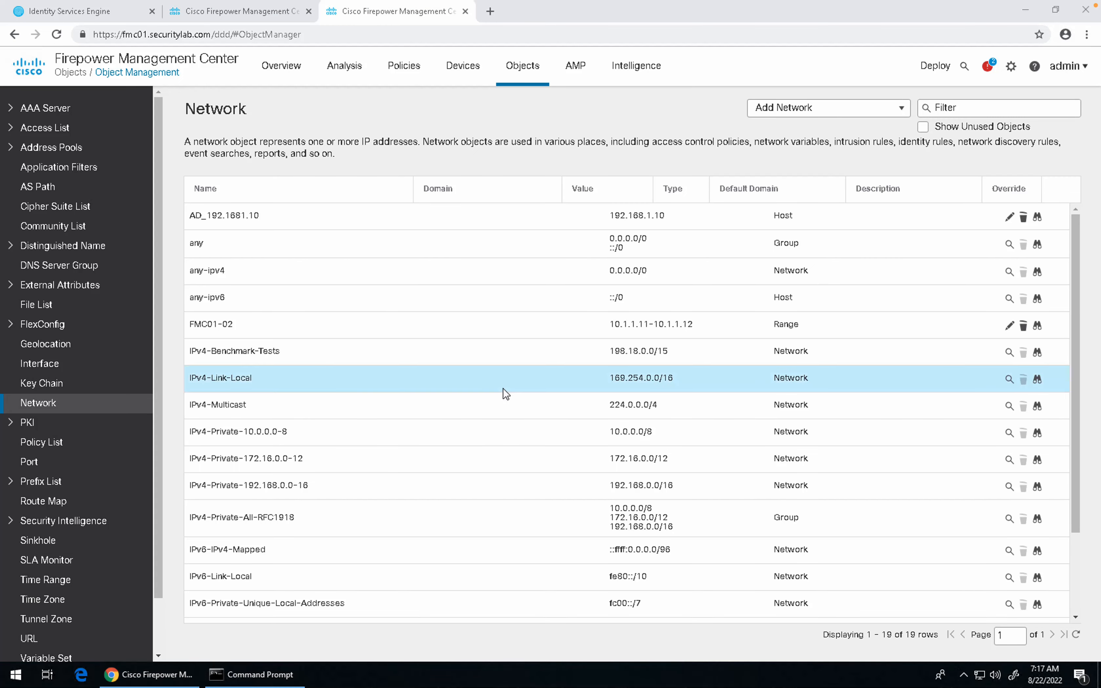
Step: Open NET_192.168.1.0_24 for editing in the network objects list and try to save it as SRV_192.168.1.0/24
scroll(504, 392, "down", 3)
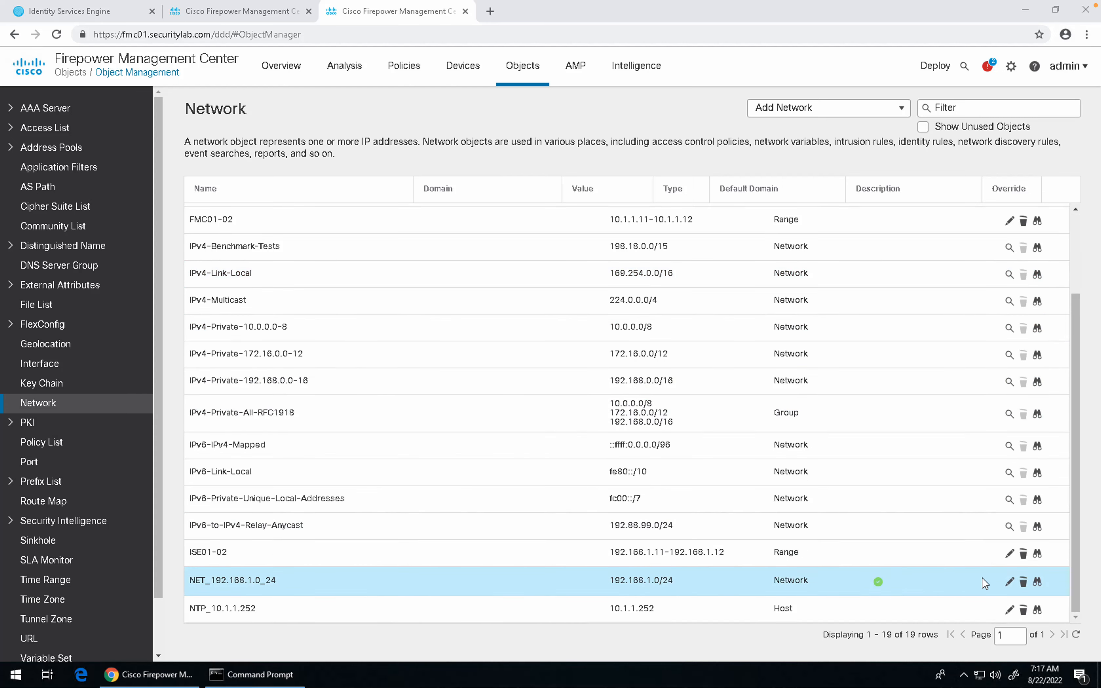
left_click(1007, 583)
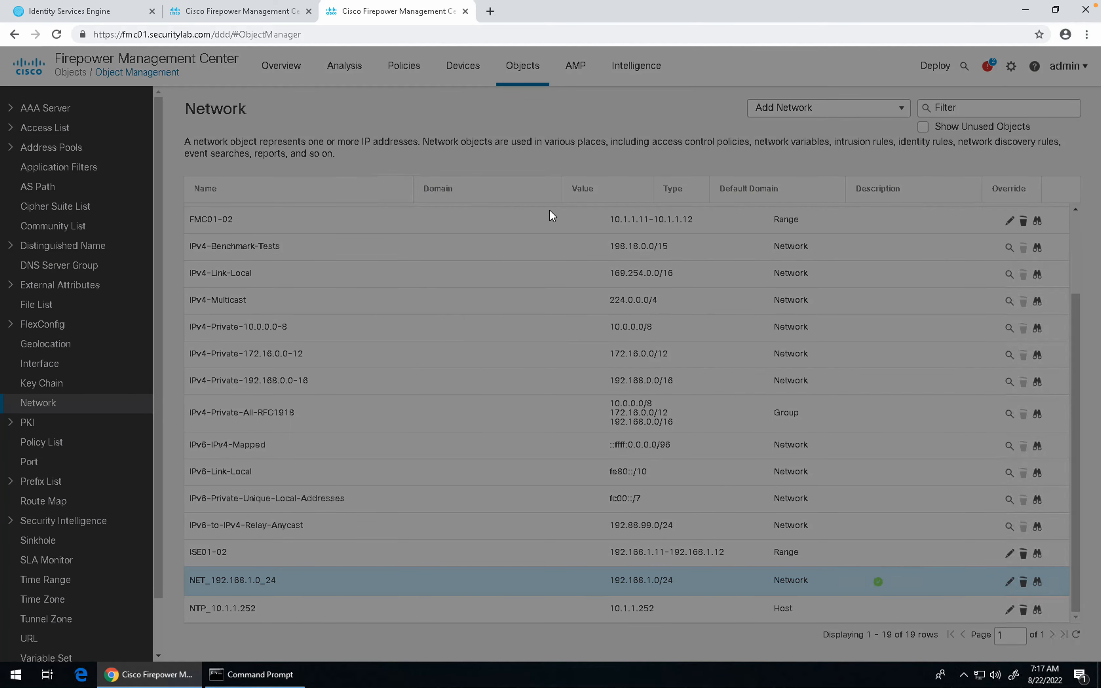
left_click(467, 233)
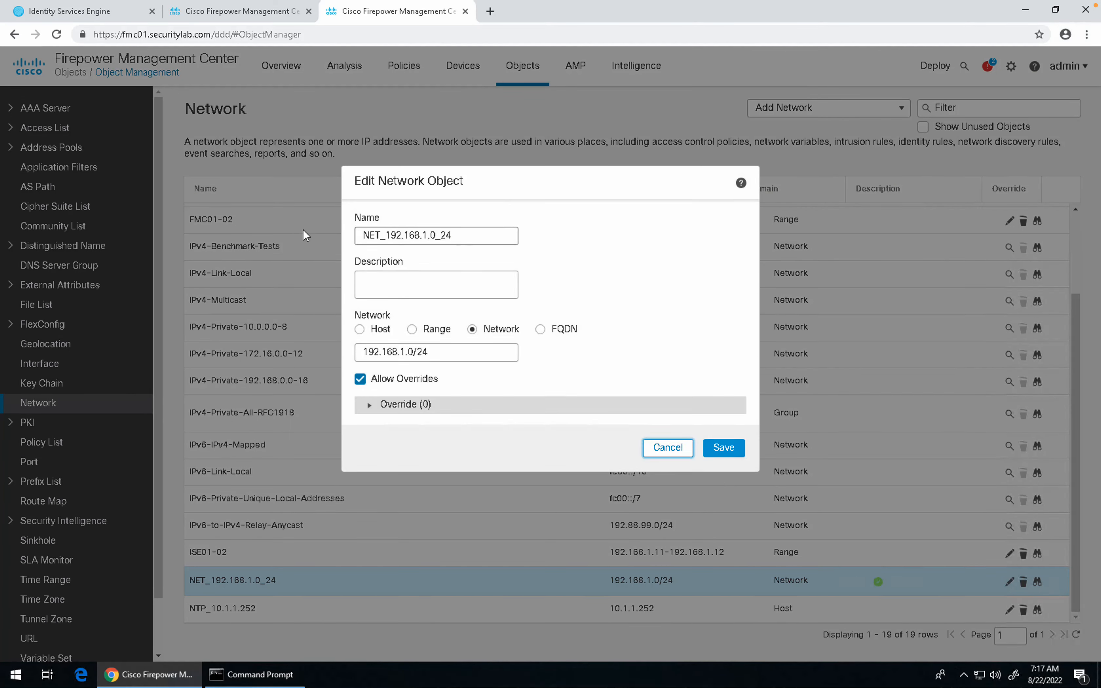
type("SRV")
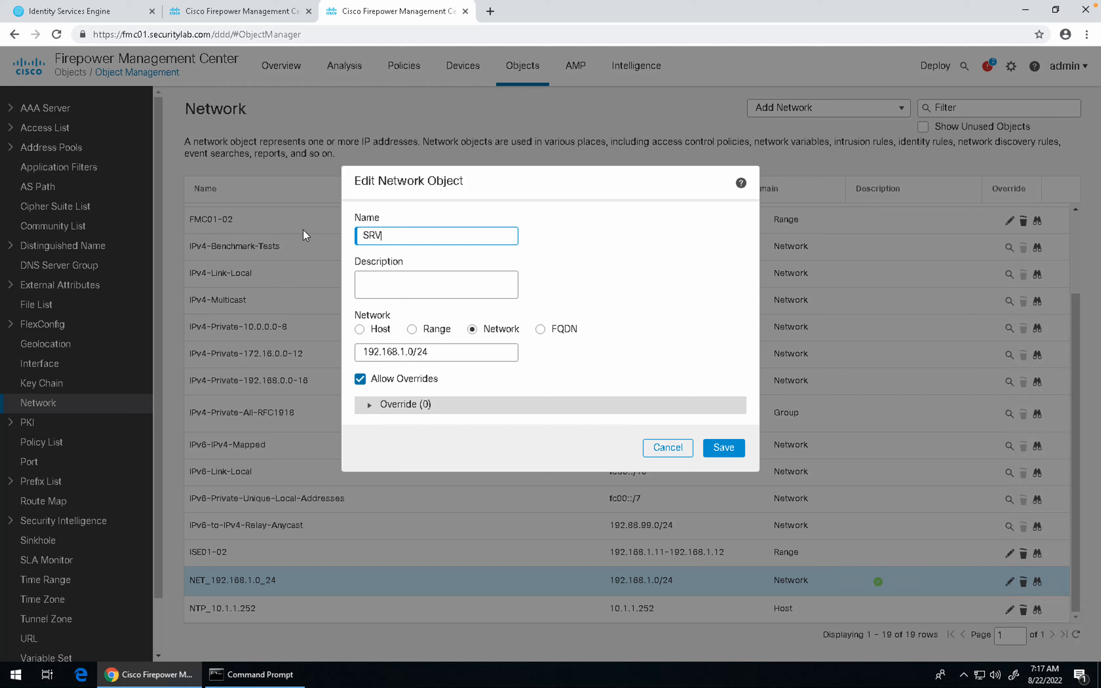
type("_192.168.1.0/24")
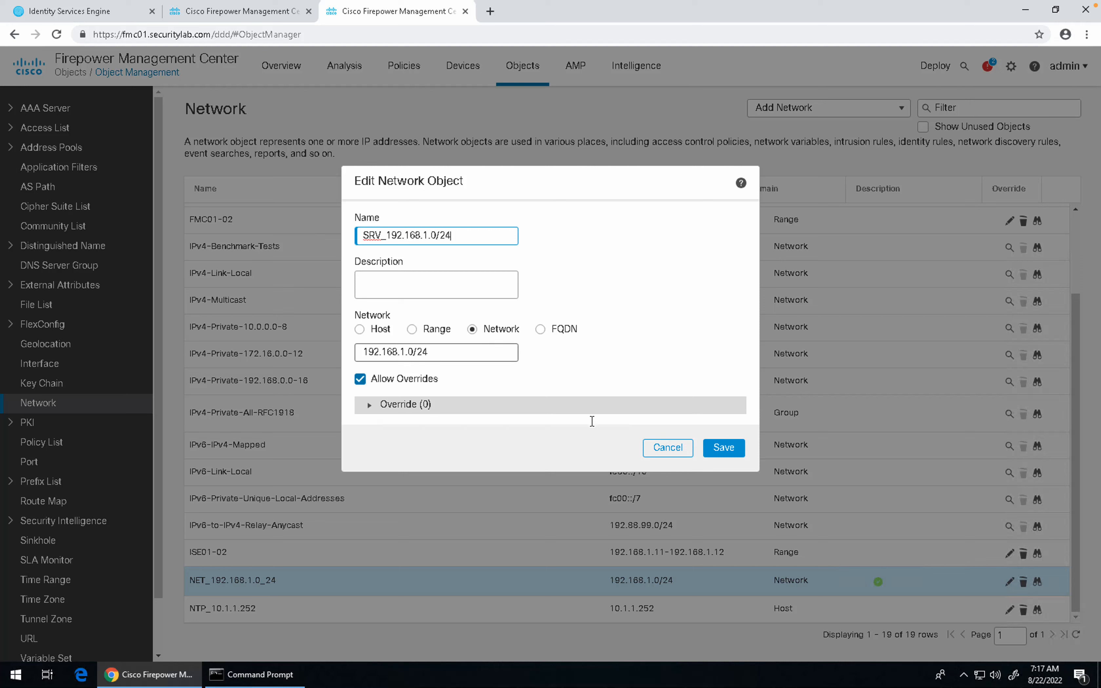
left_click(726, 458)
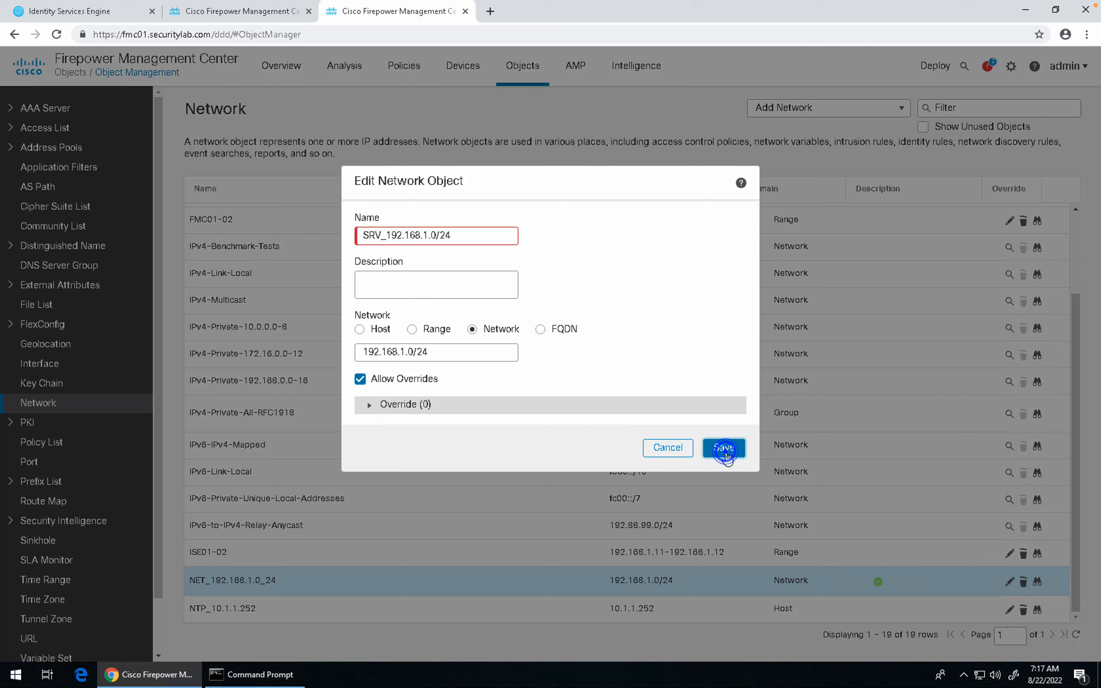
Step: Replace the slash in the object's name with an underscore, making it SRV_192.168.1.0_24, and save the object
left_click(442, 237)
key("BackSpace")
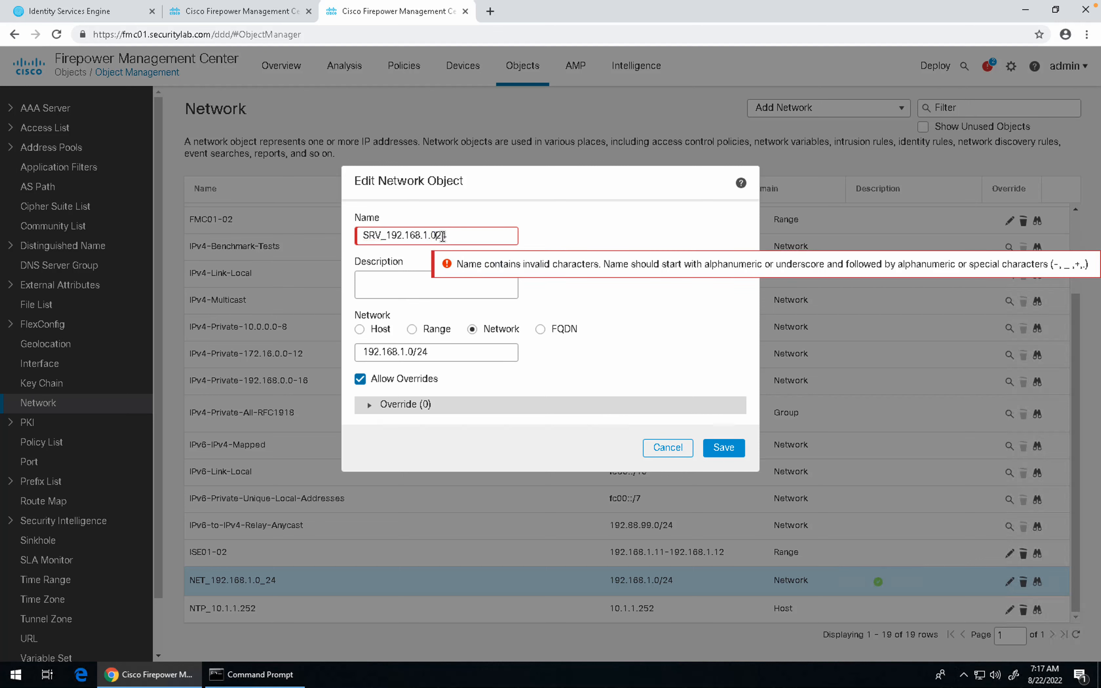
type("_")
left_click(718, 447)
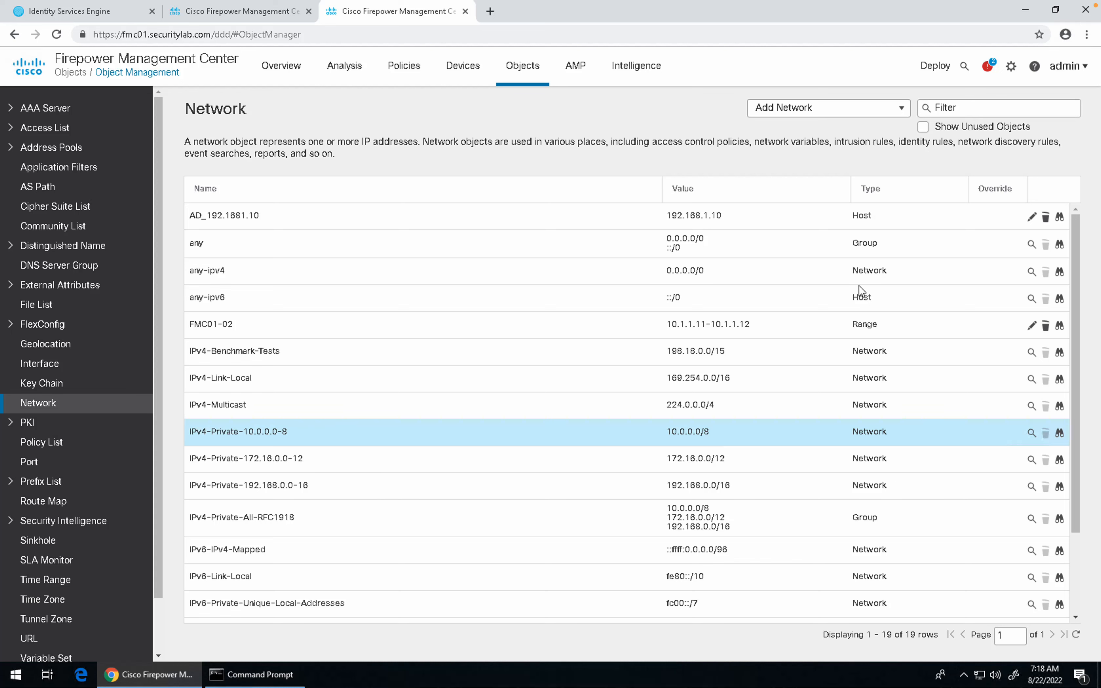
Step: Create a network object named DMZ_172.16.13.0_24 of type Network with the value 172.16.13.0/24 and save it
scroll(859, 285, "down", 3)
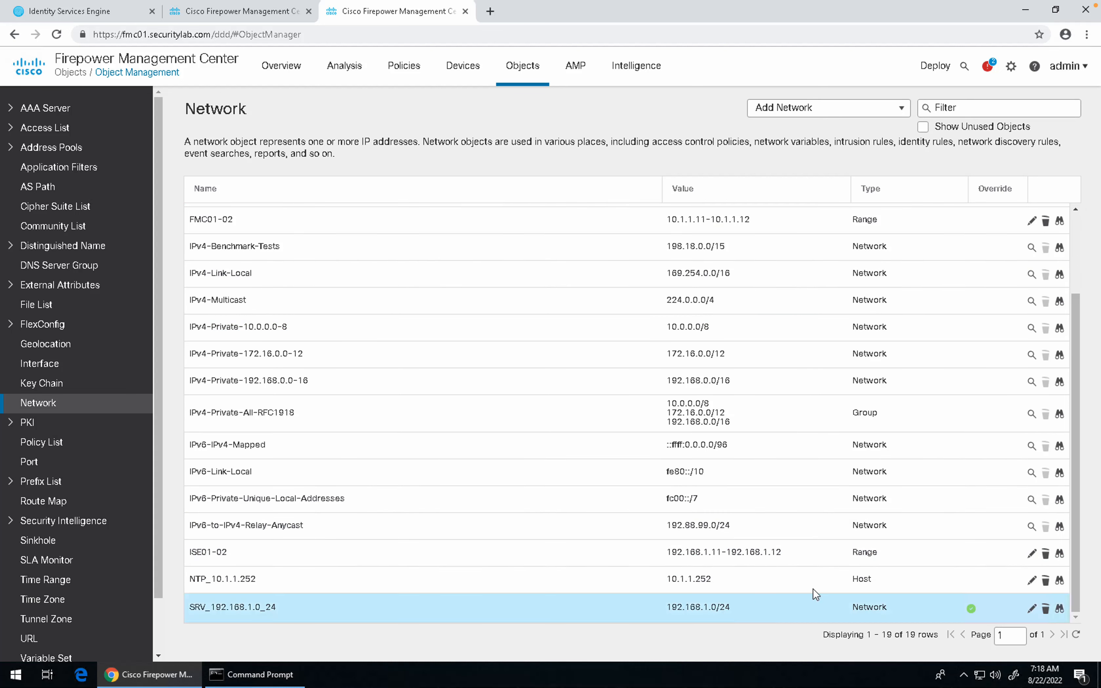
left_click(901, 113)
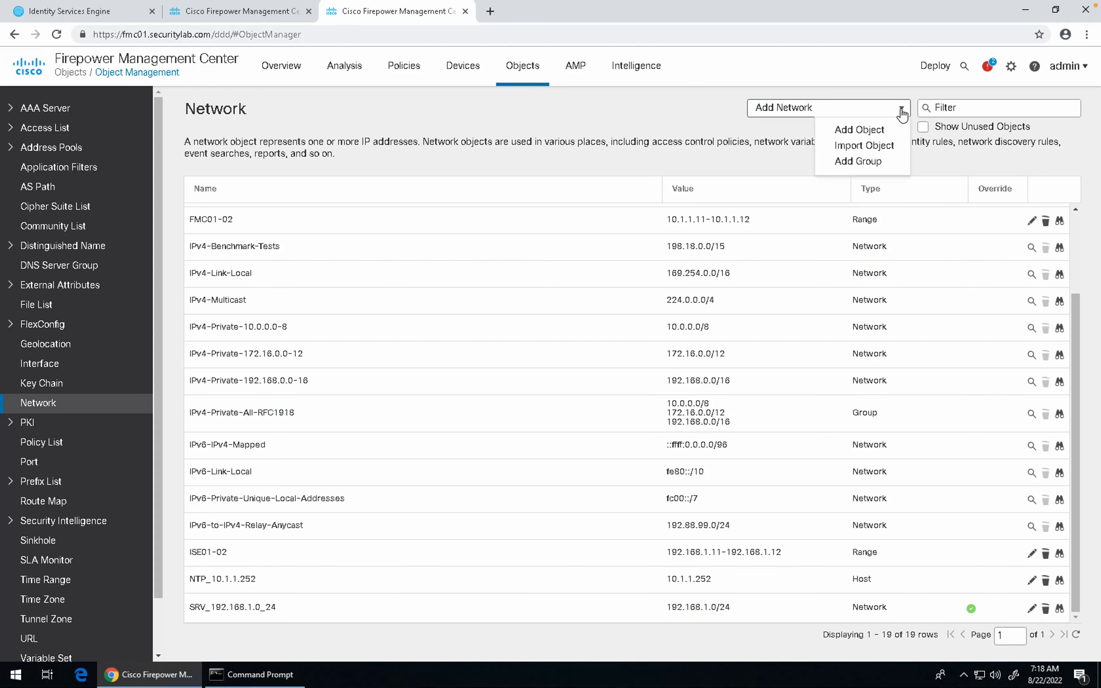
left_click(876, 128)
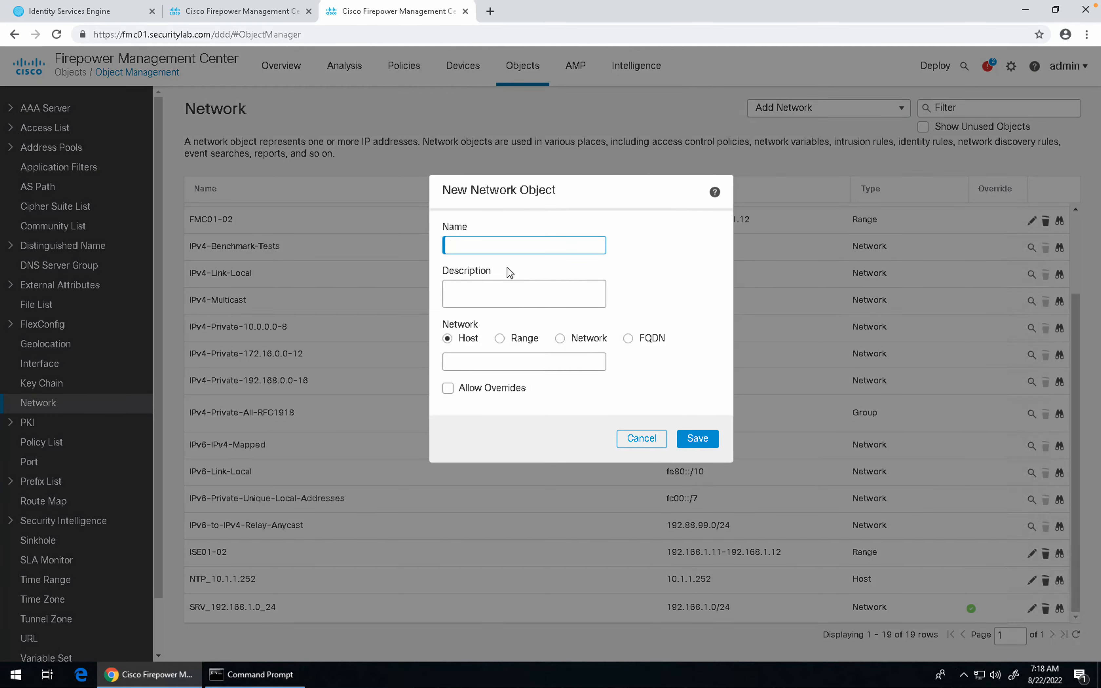
type("DMZ_172.16.13.0_24")
left_click(504, 357)
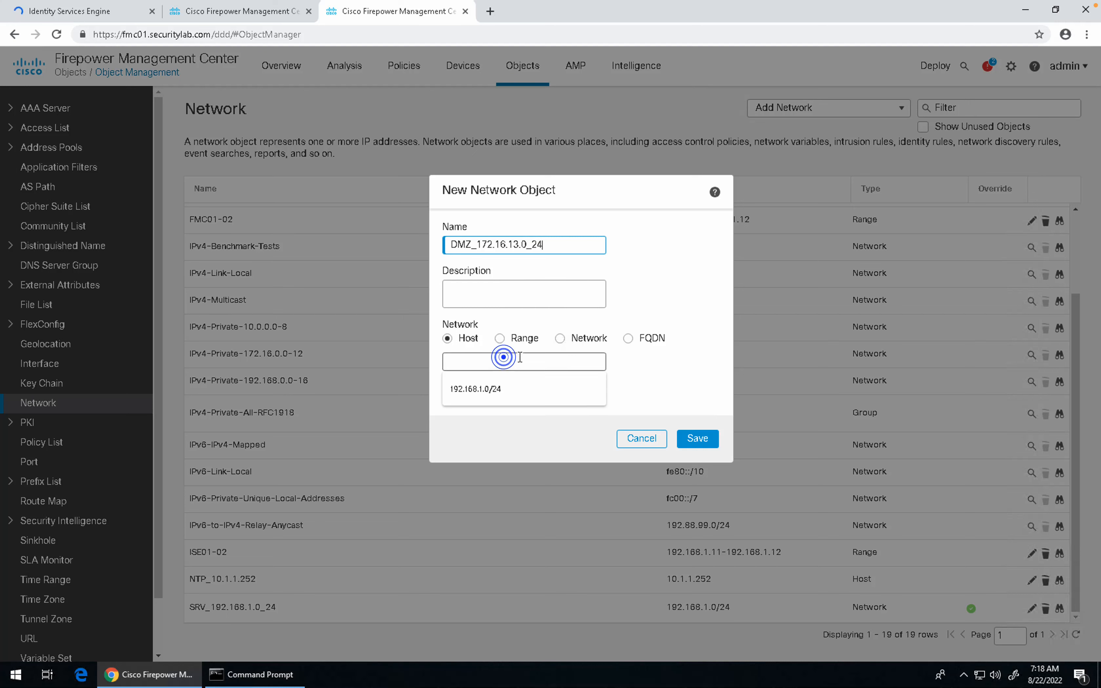
left_click(559, 338)
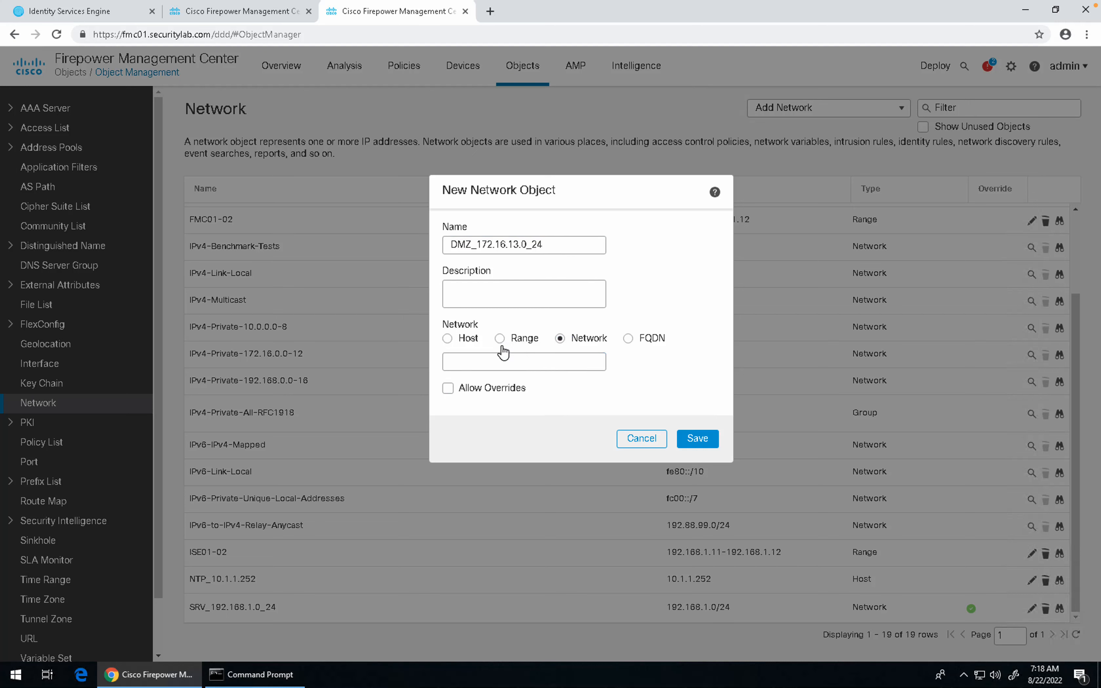
left_click(564, 366)
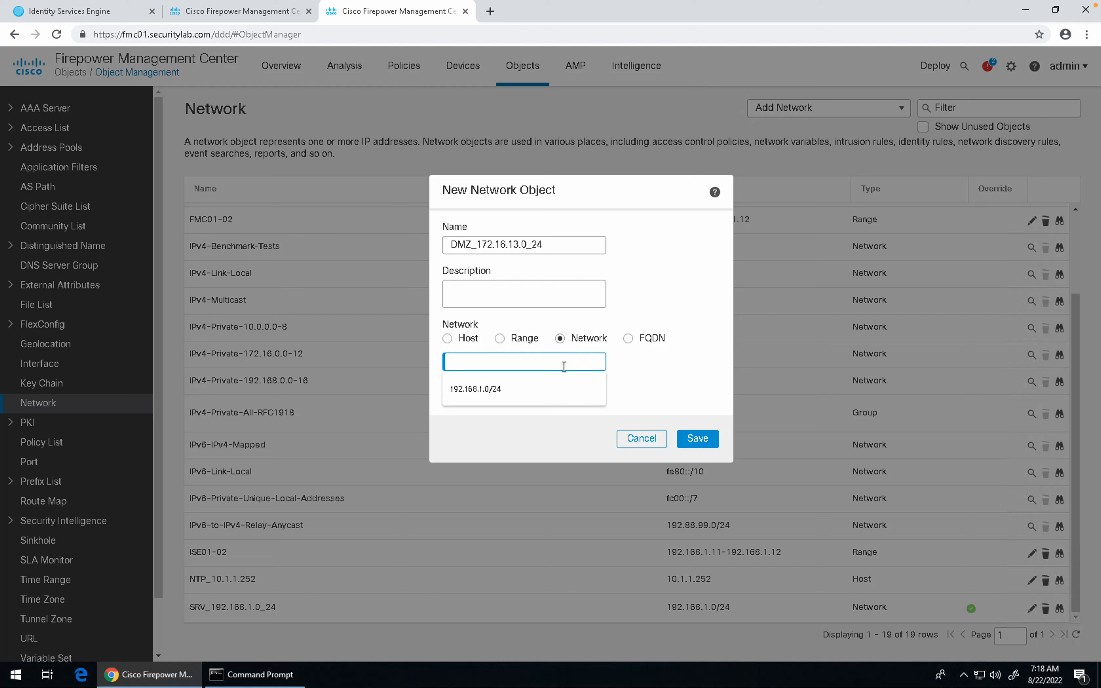
type("172.16.13.")
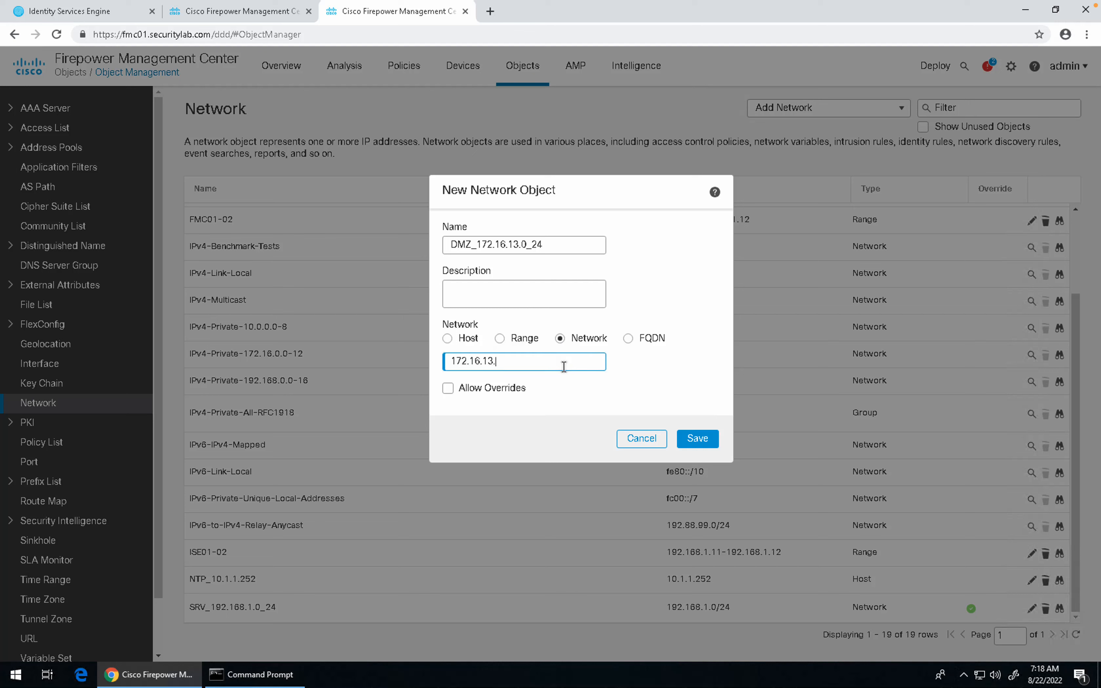
type("0/24")
left_click(687, 440)
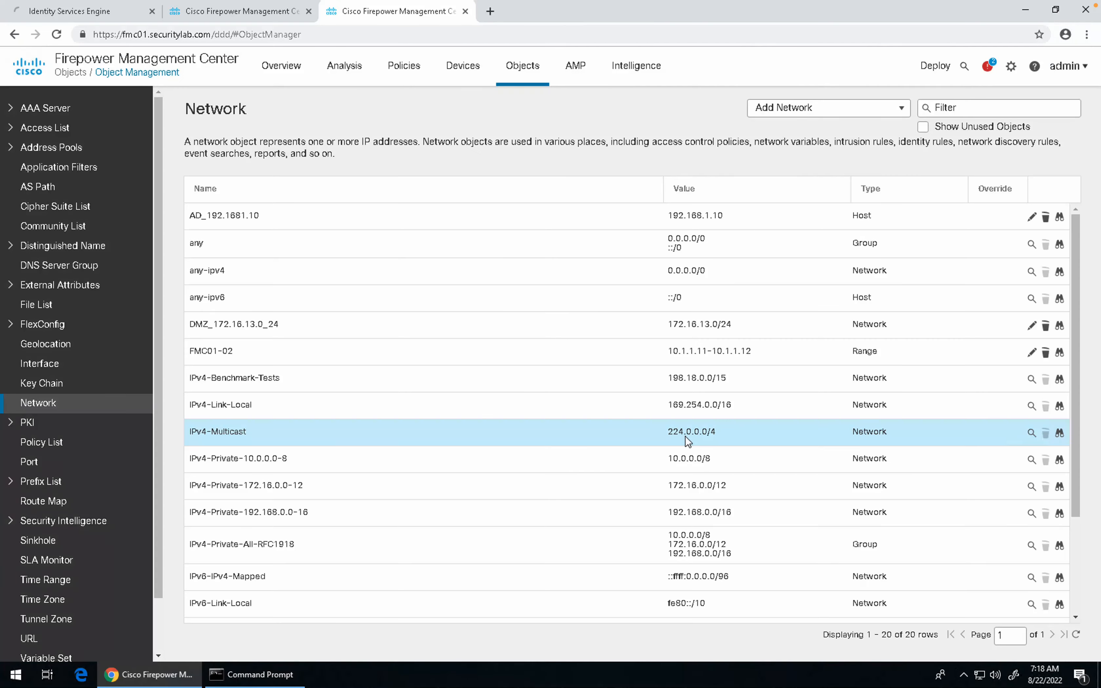
Step: Create a network object named MGMT_10.1.1.0_24 of type Network with the value 10.1.1.0/24 and save it
scroll(686, 437, "down", 3)
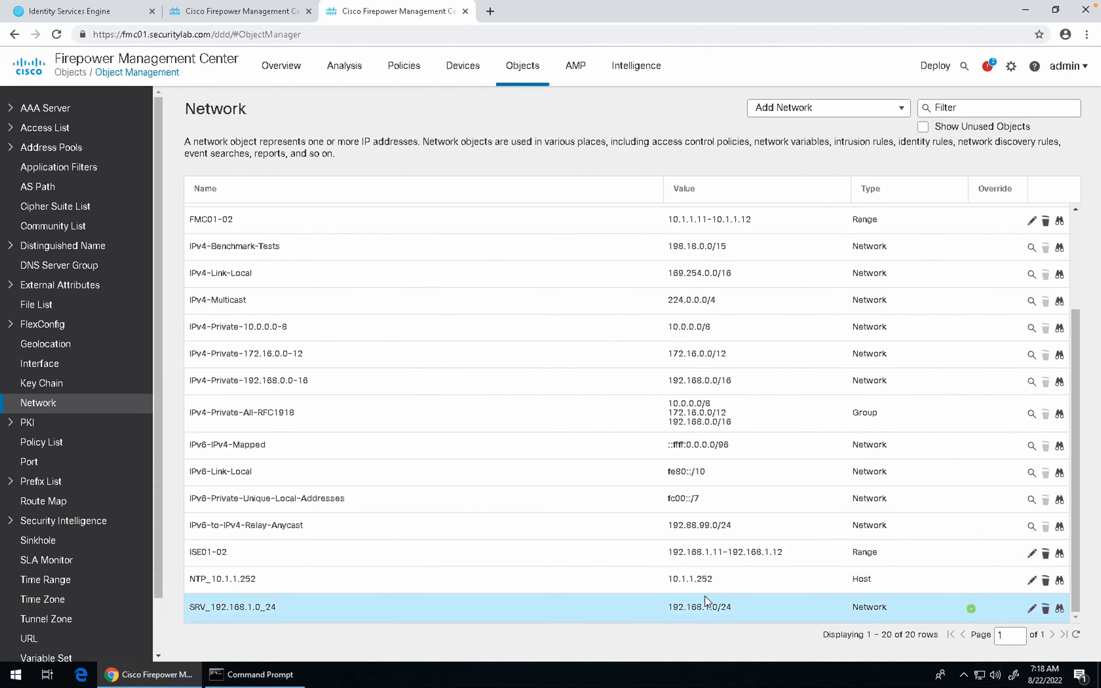
scroll(925, 376, "up", 3)
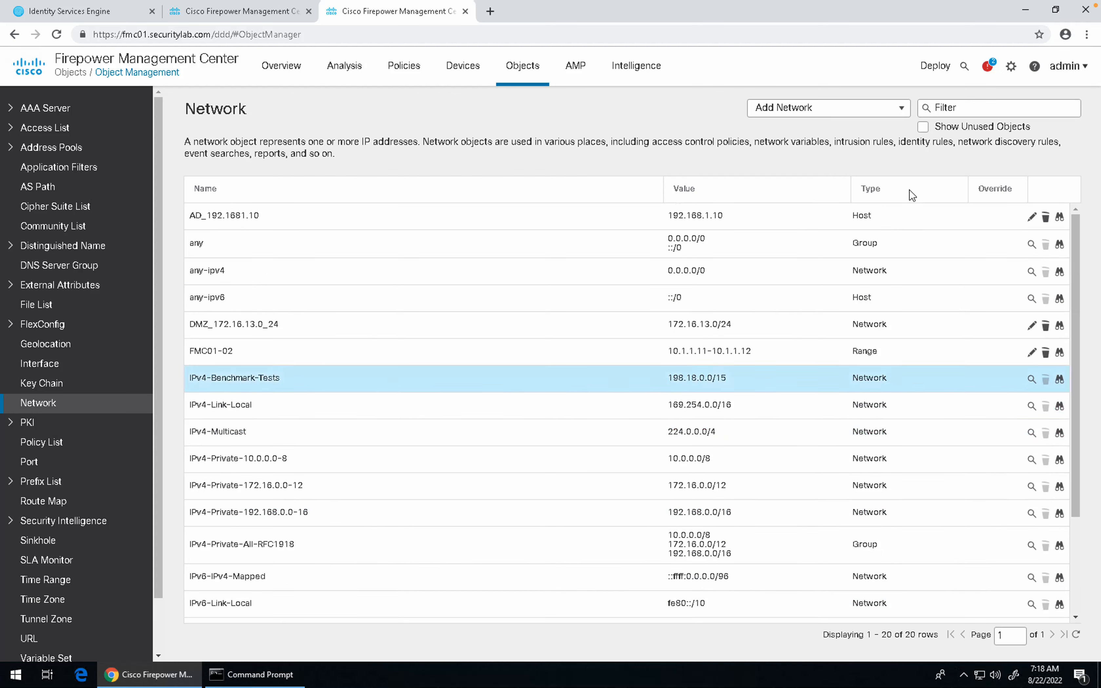
left_click(906, 109)
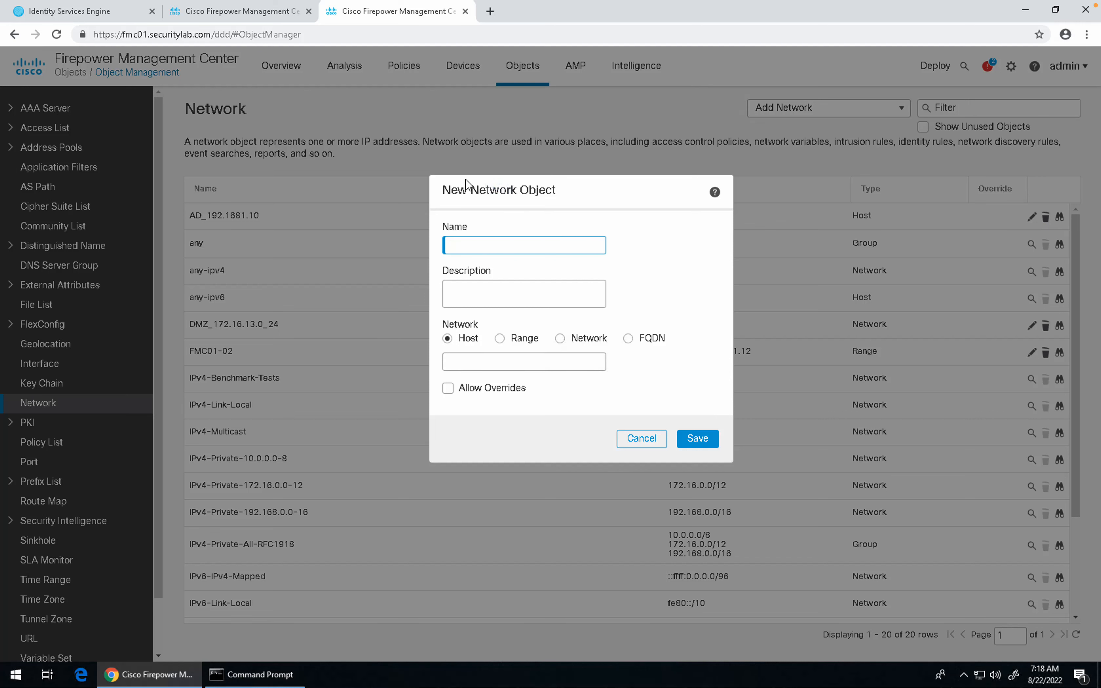
left_click_drag(468, 184, 495, 179)
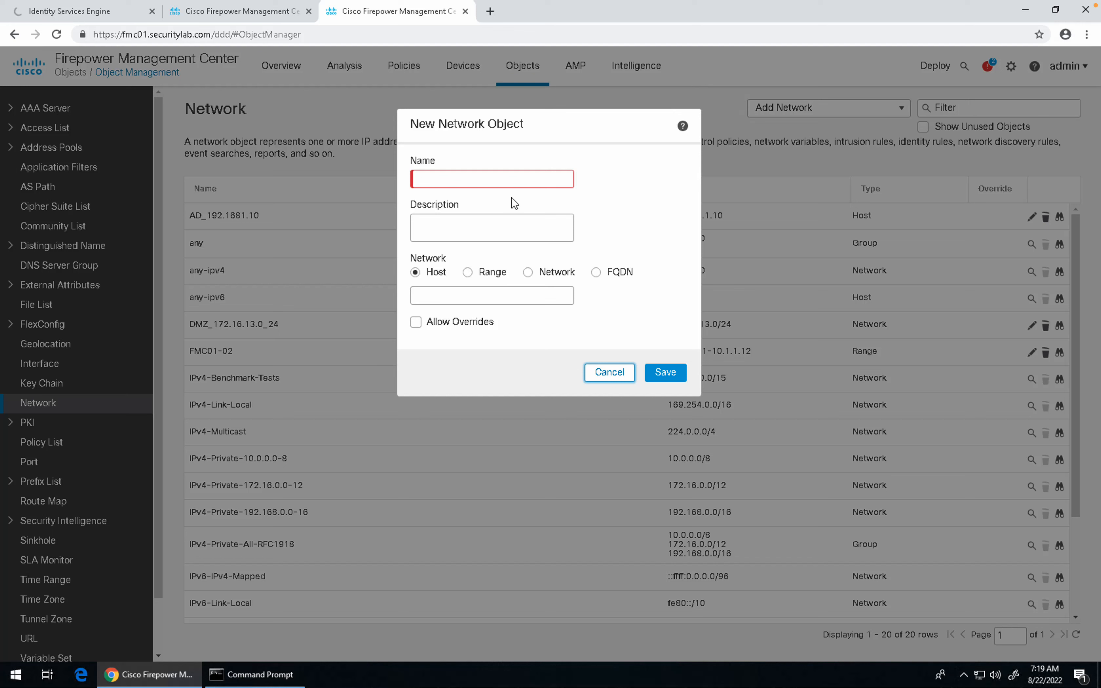
left_click(501, 181)
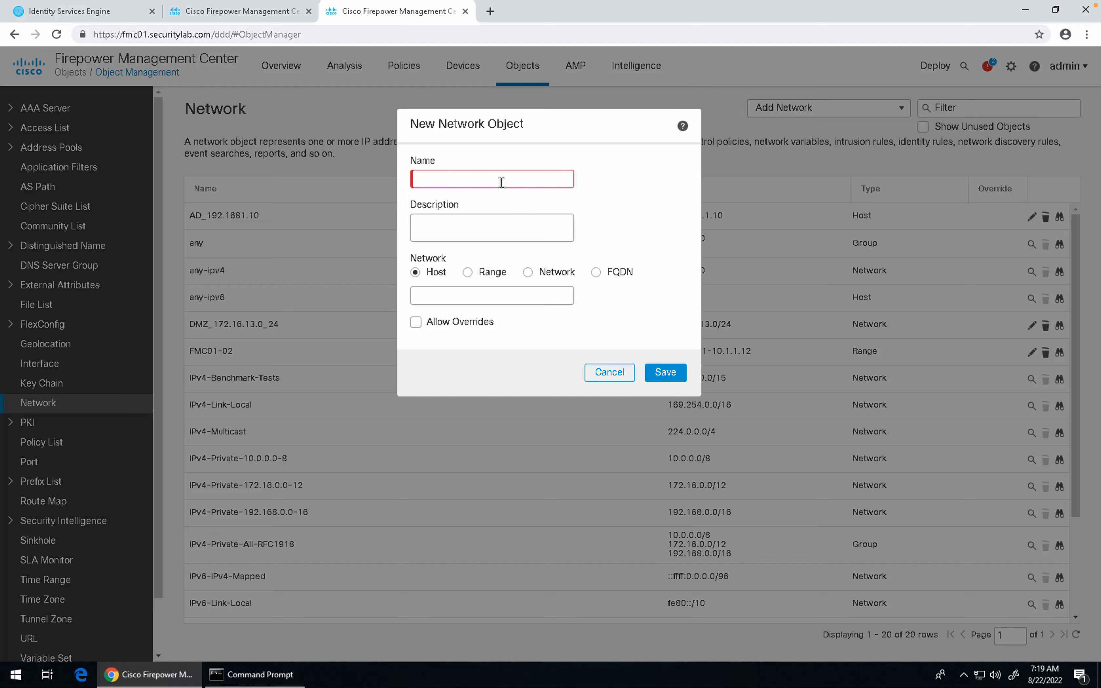
type("MGMT_10.1.1.0_24")
left_click(486, 298)
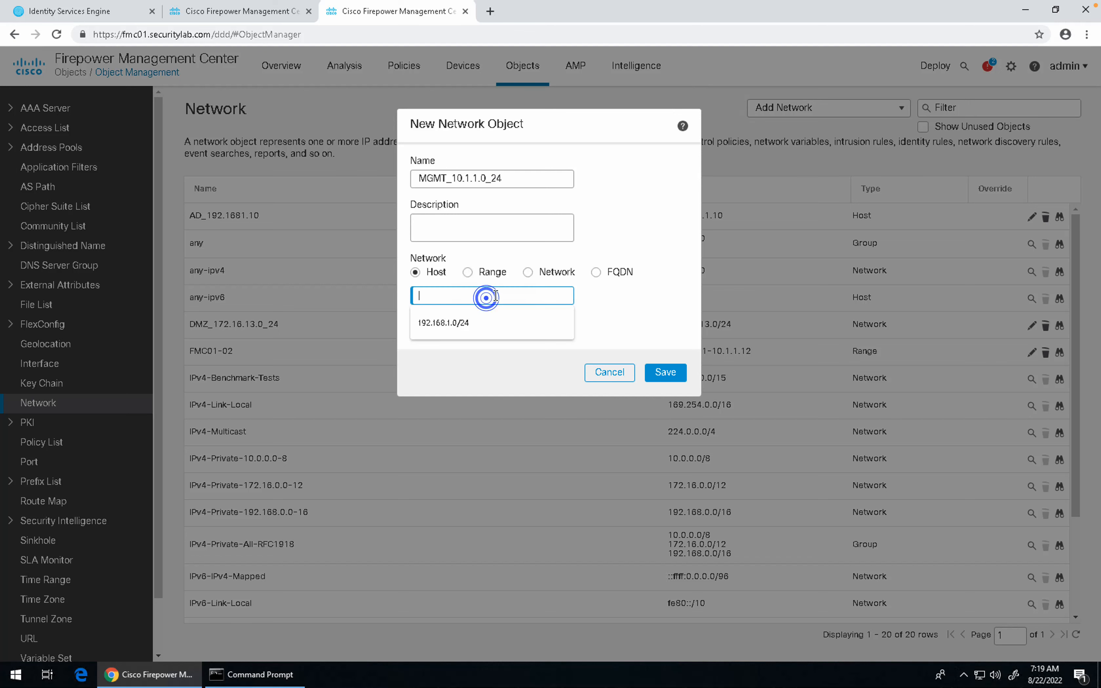
left_click(527, 272)
left_click(506, 296)
type("10.1.1.")
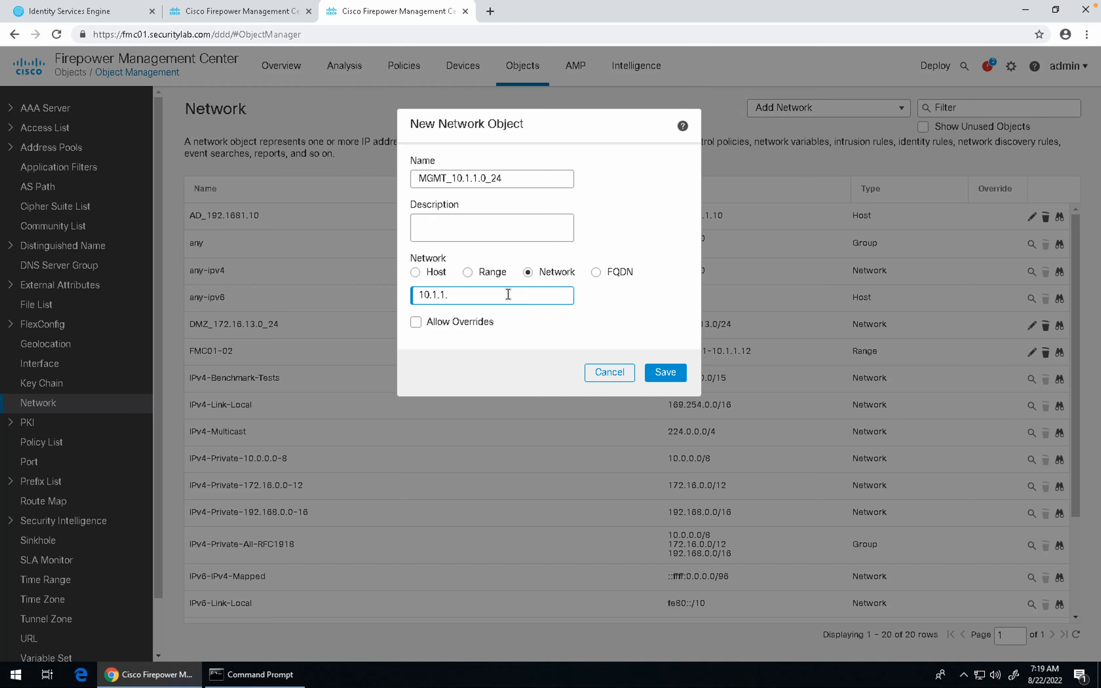
type("0/24")
left_click(658, 381)
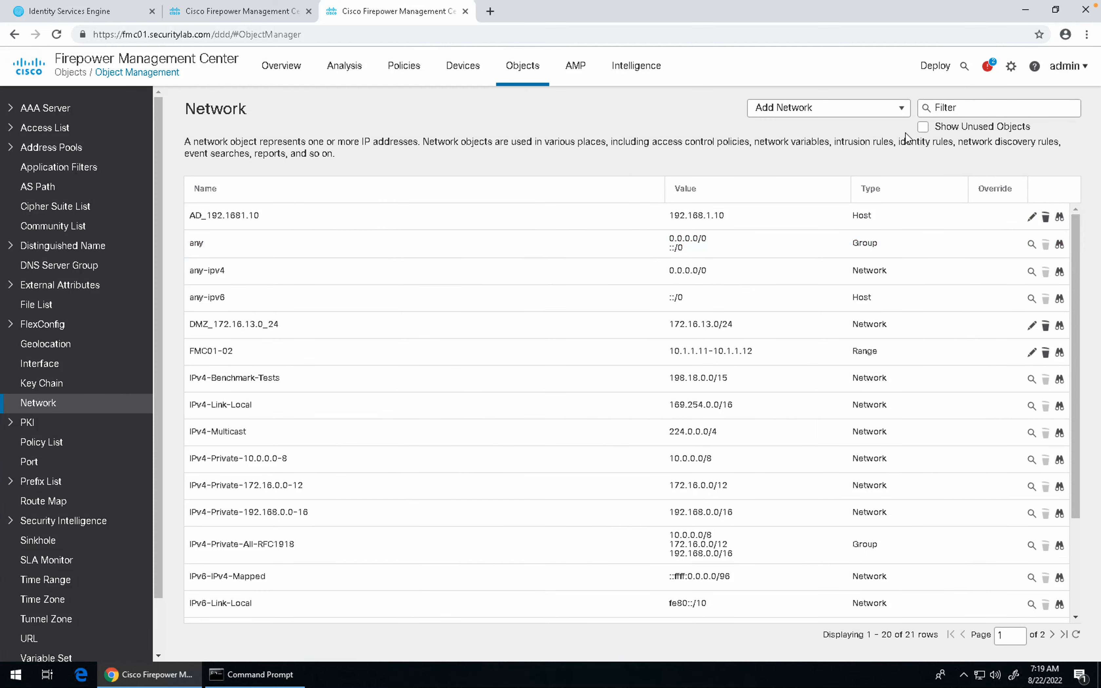
Step: Filter the network objects list by MGMT, and replace that filter with SRV
left_click(943, 108)
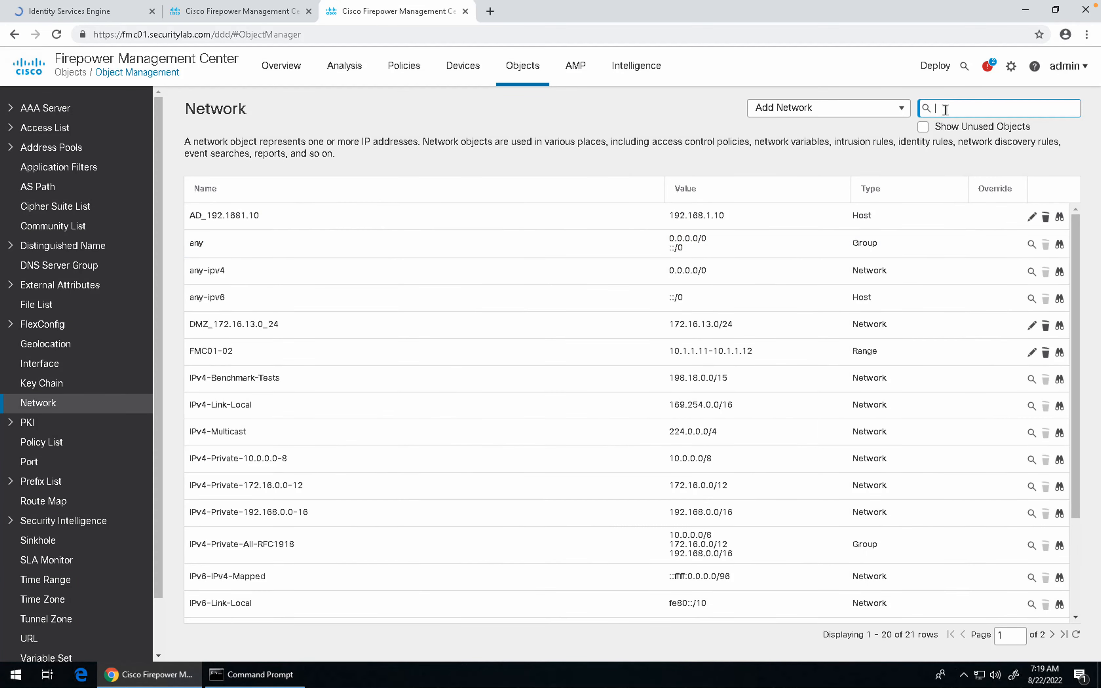
type("MGMT")
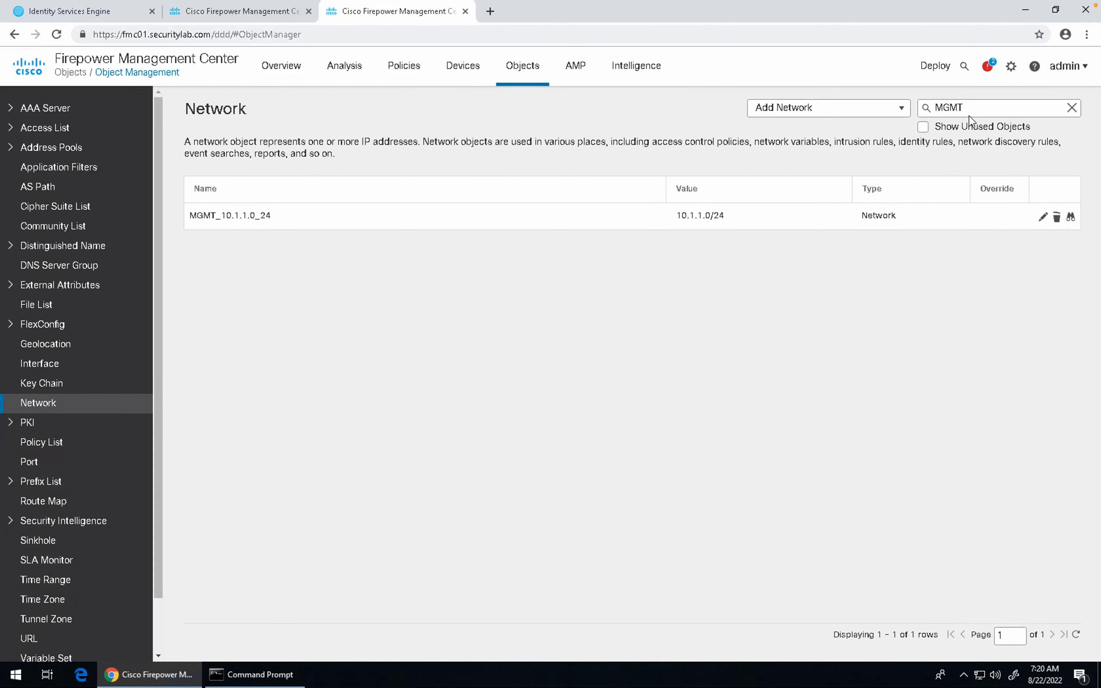
double_click(954, 111)
type("SRV")
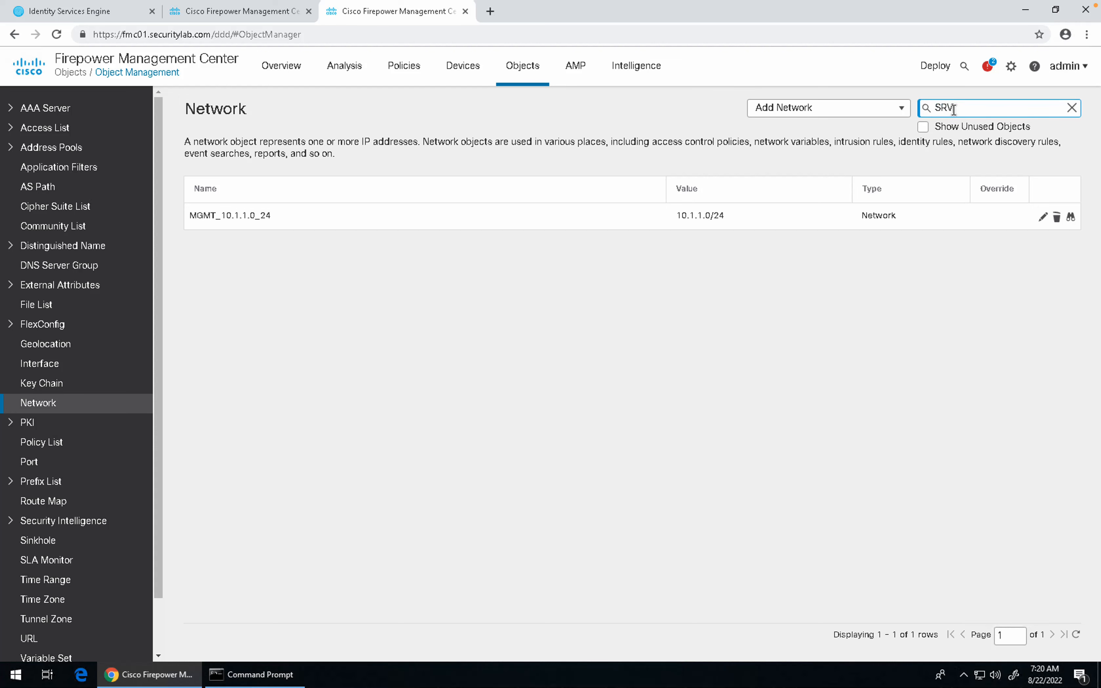
left_click(885, 128)
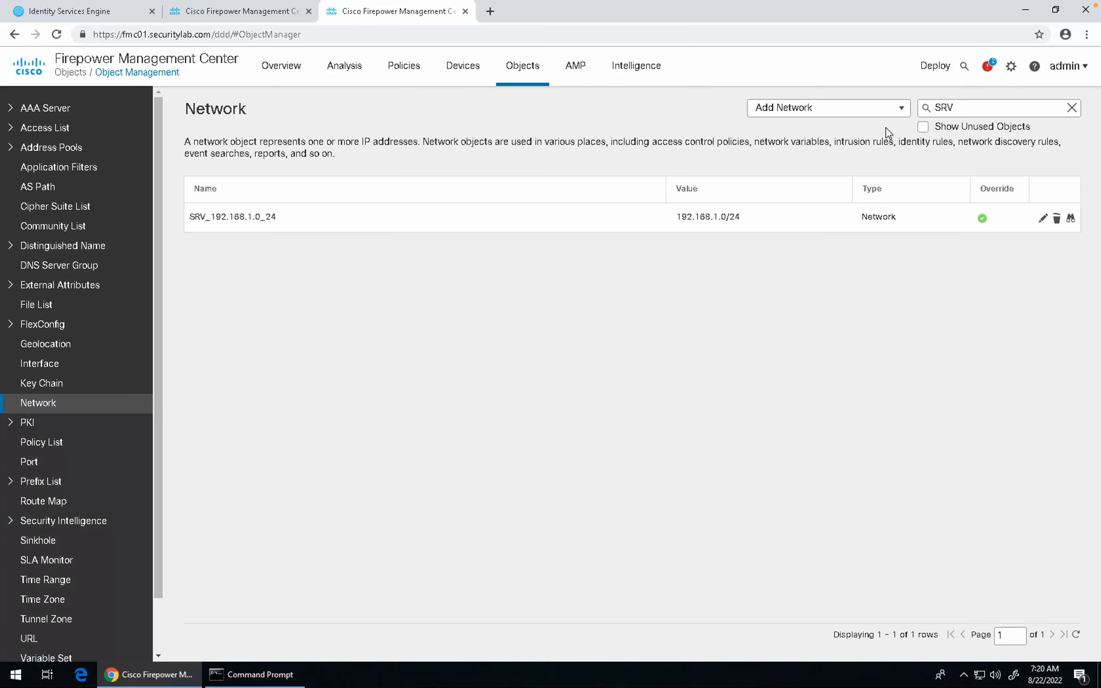
double_click(940, 109)
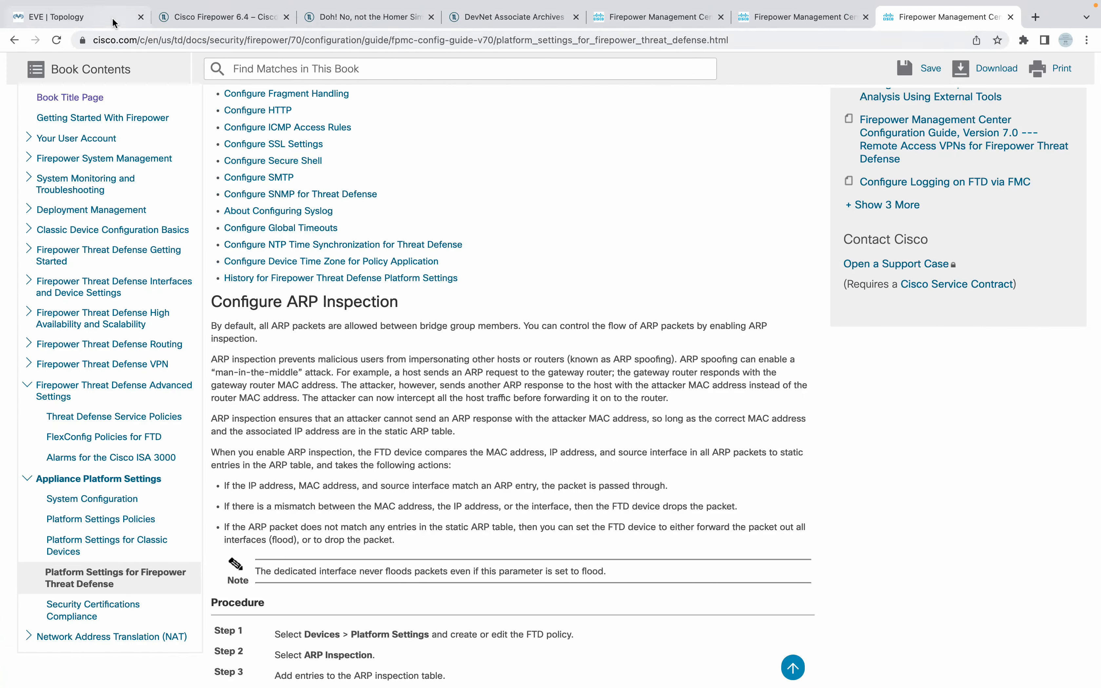
Step: Start a network object named LANA_10.2.2.0/24 of type Network with the value 10.2.2.0/24
left_click(91, 17)
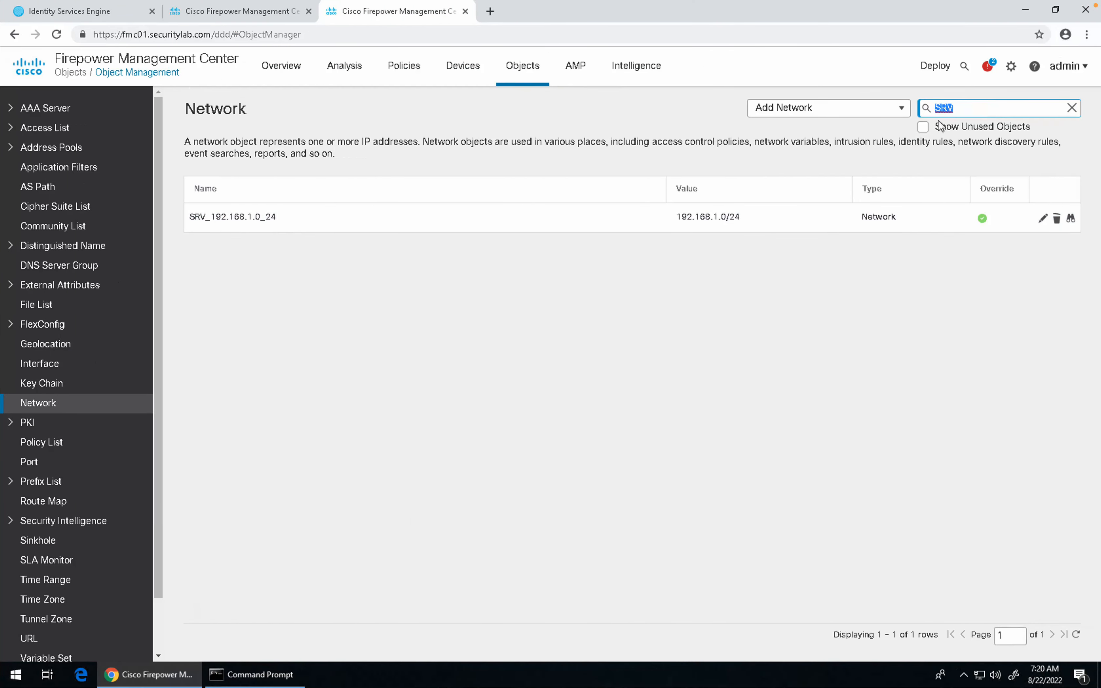
left_click(898, 108)
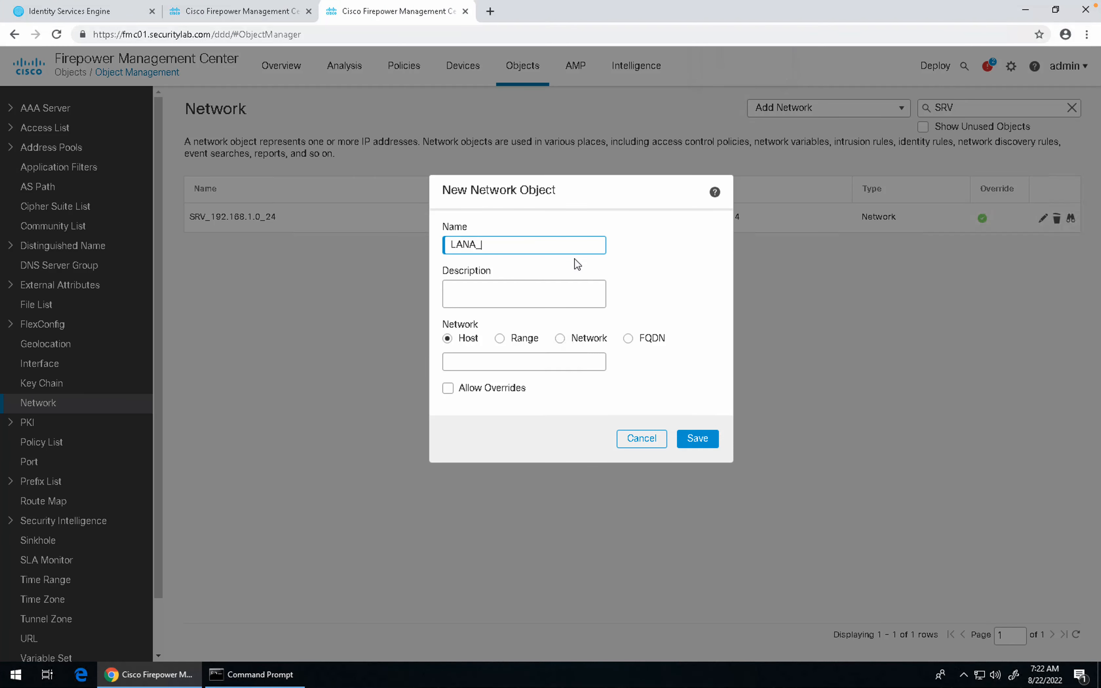
key("BackSpace")
key("BackSpace")
type("A_10.2.2.0/24")
left_click(559, 338)
left_click(529, 363)
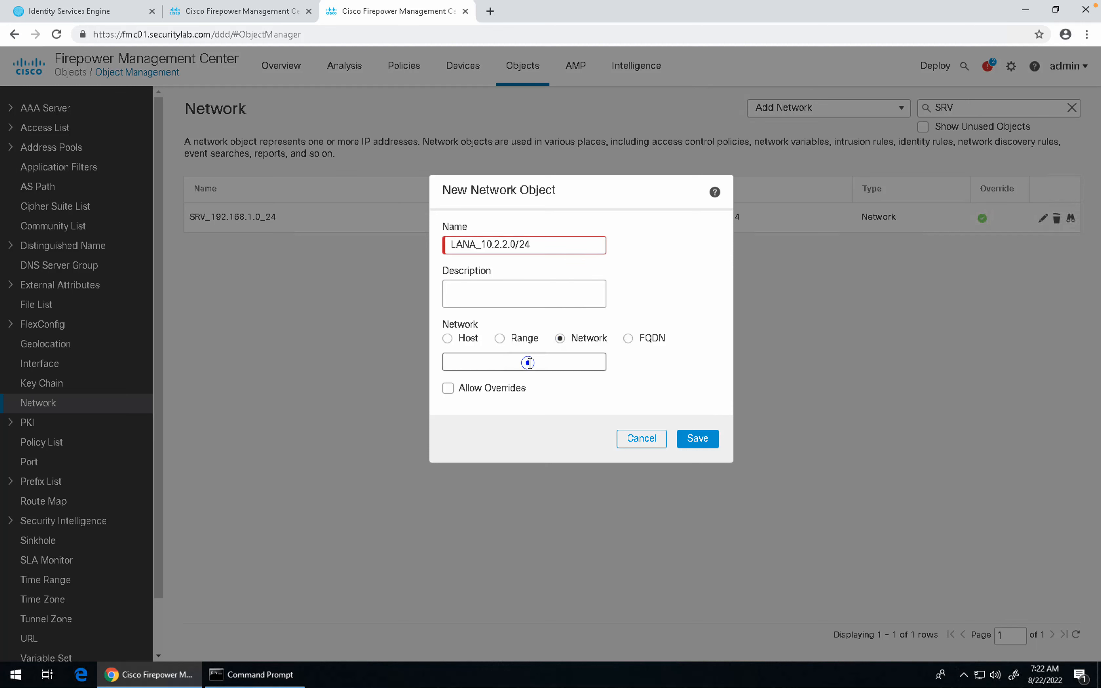
type("10.2.2.0/24")
Step: Replace the slash in the new object's name with an underscore, making it LANA_10.2.2.0_24, and save the object
left_click(521, 248)
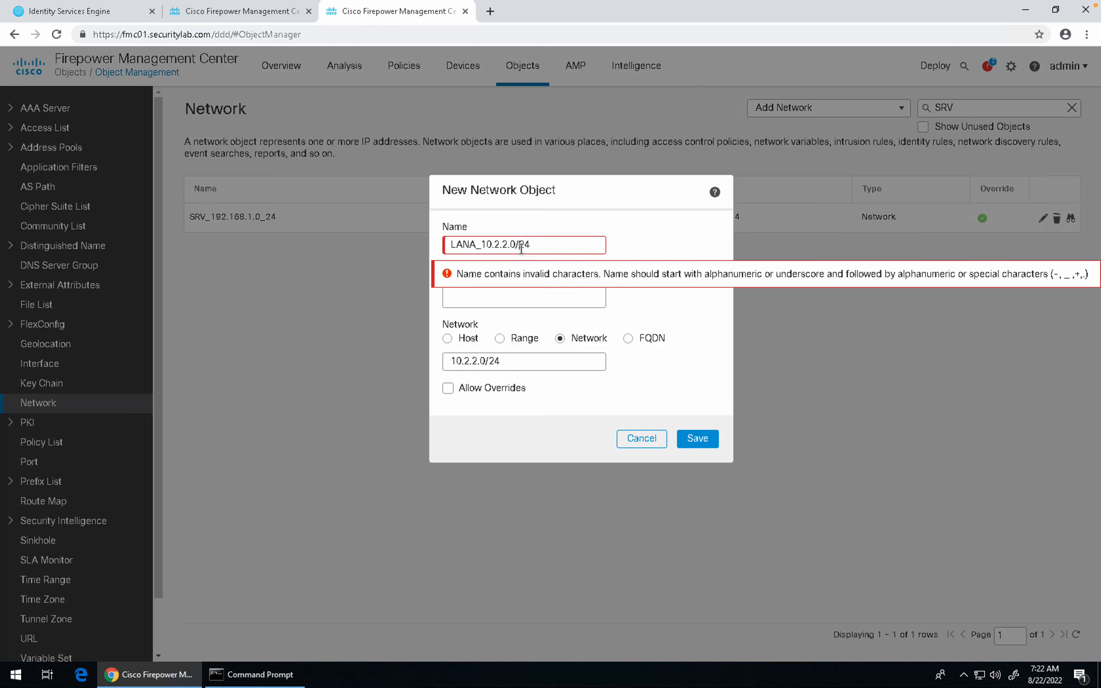
key("BackSpace")
type("_")
key("Tab")
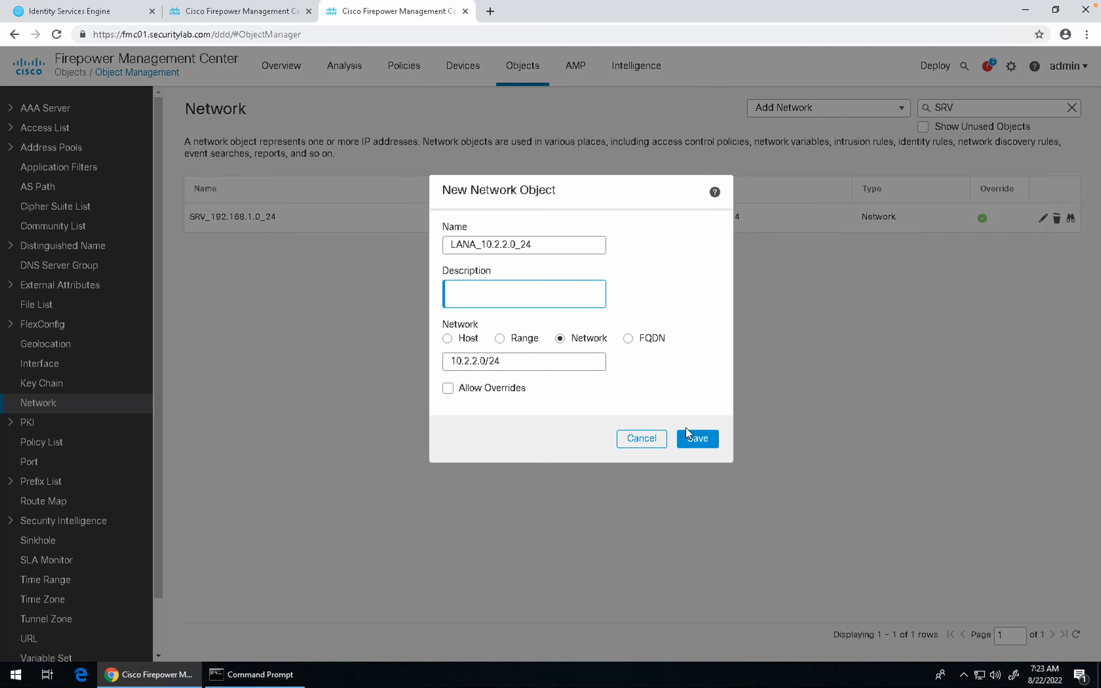
left_click(691, 439)
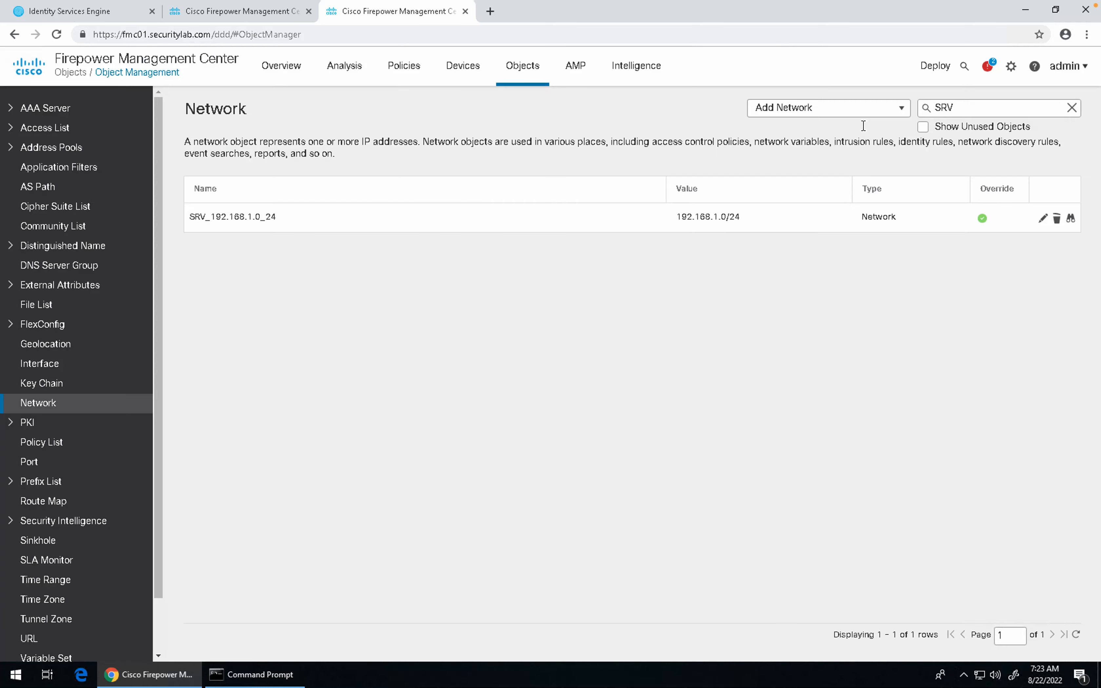
Step: Create a network object named LANB_10.3.3.0_24 of type Network with the value 10.3.3.0/24 and save it
left_click(877, 116)
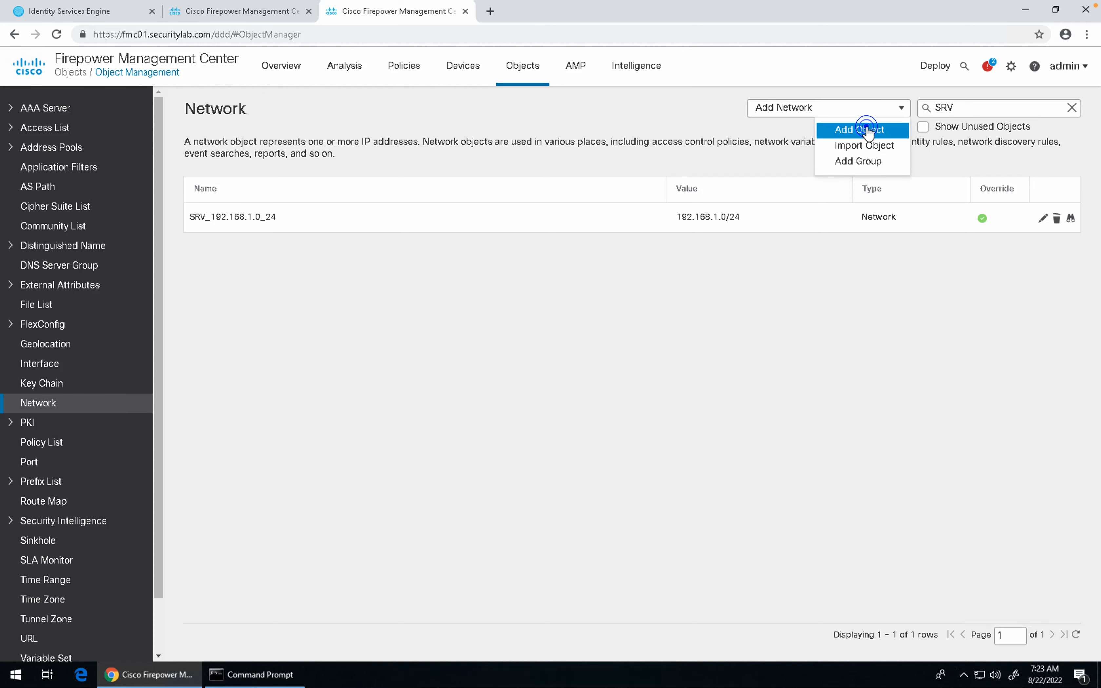
left_click(869, 131)
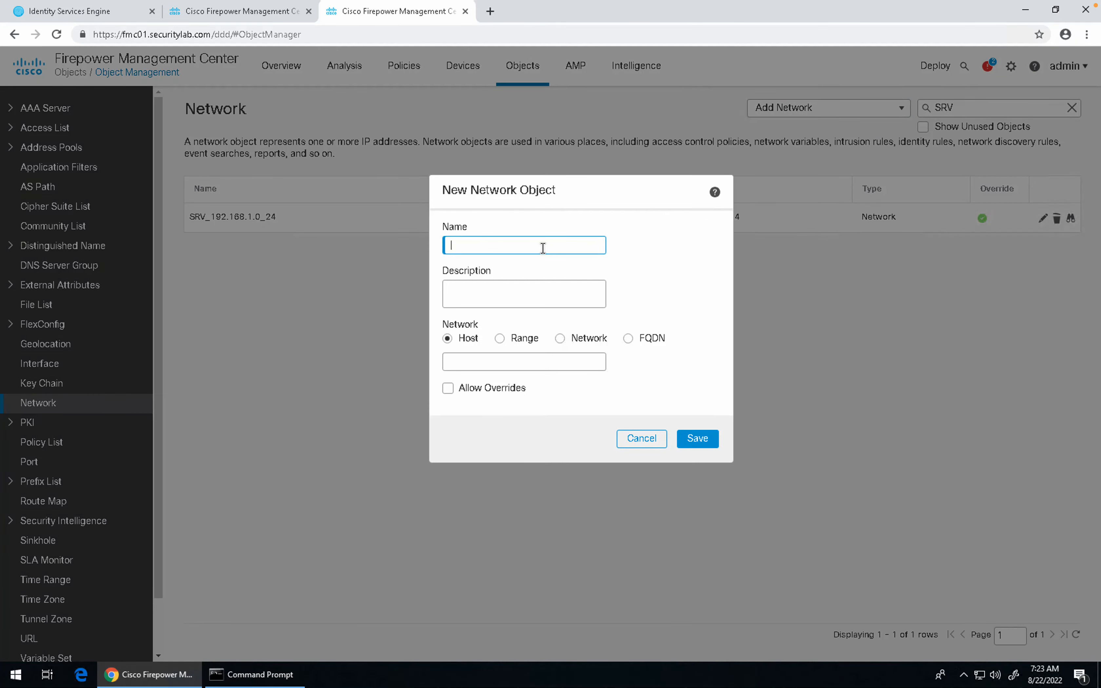
type("LANB_10.3.3.0_24")
key("Tab")
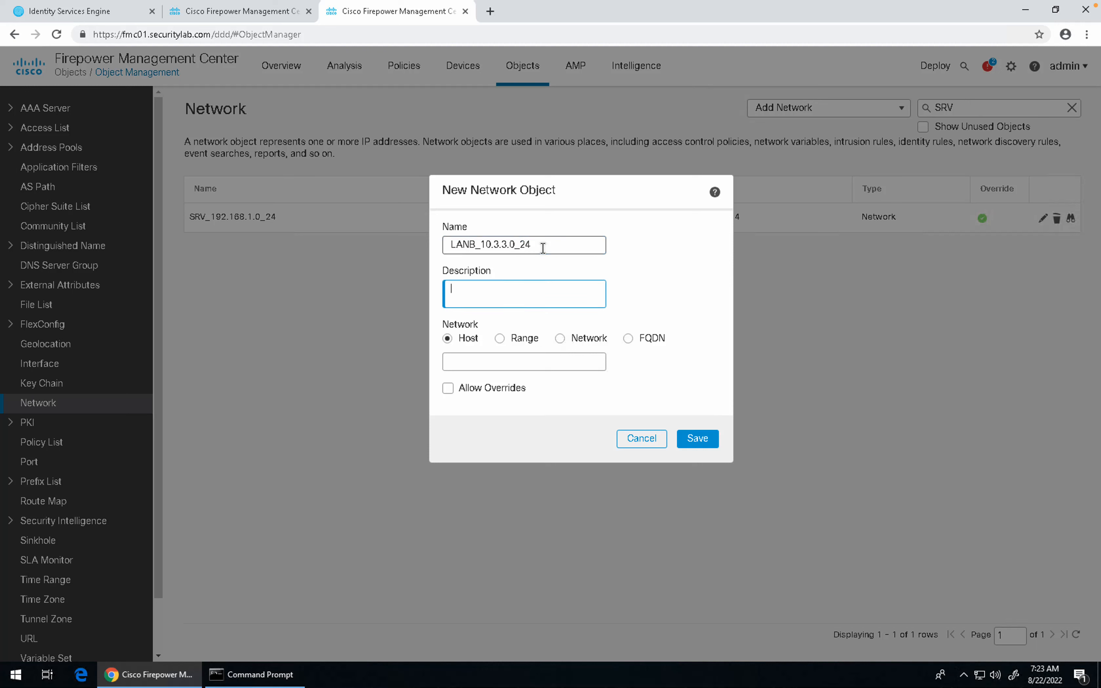
key("Tab")
key("Tab")
left_click(560, 338)
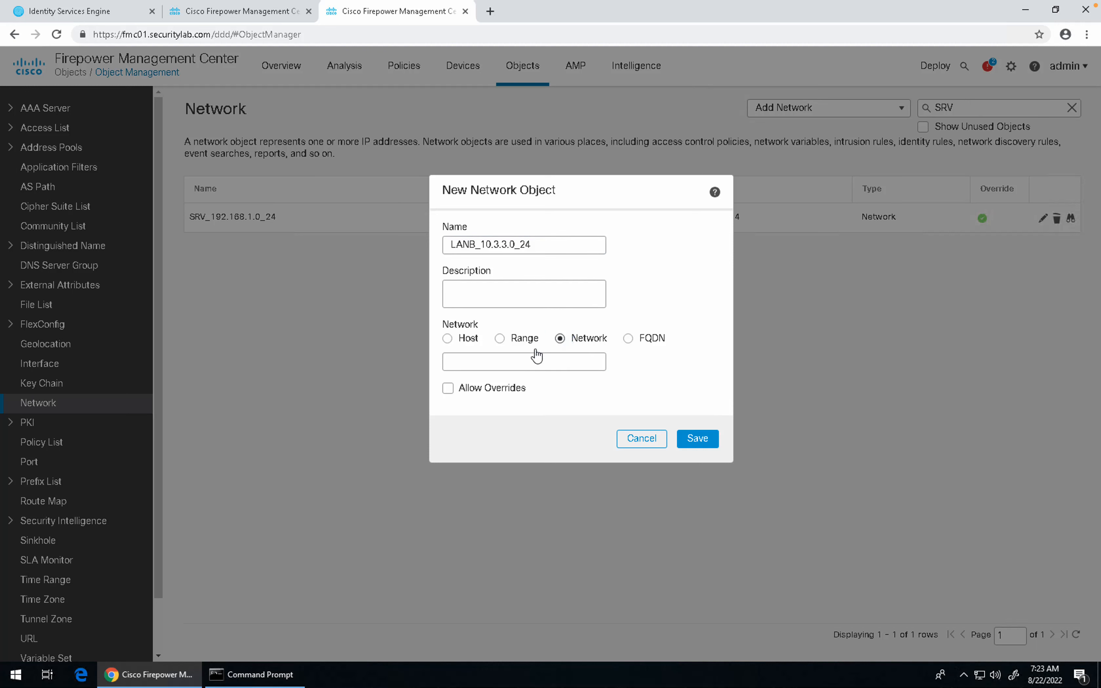
left_click(524, 352)
left_click(523, 354)
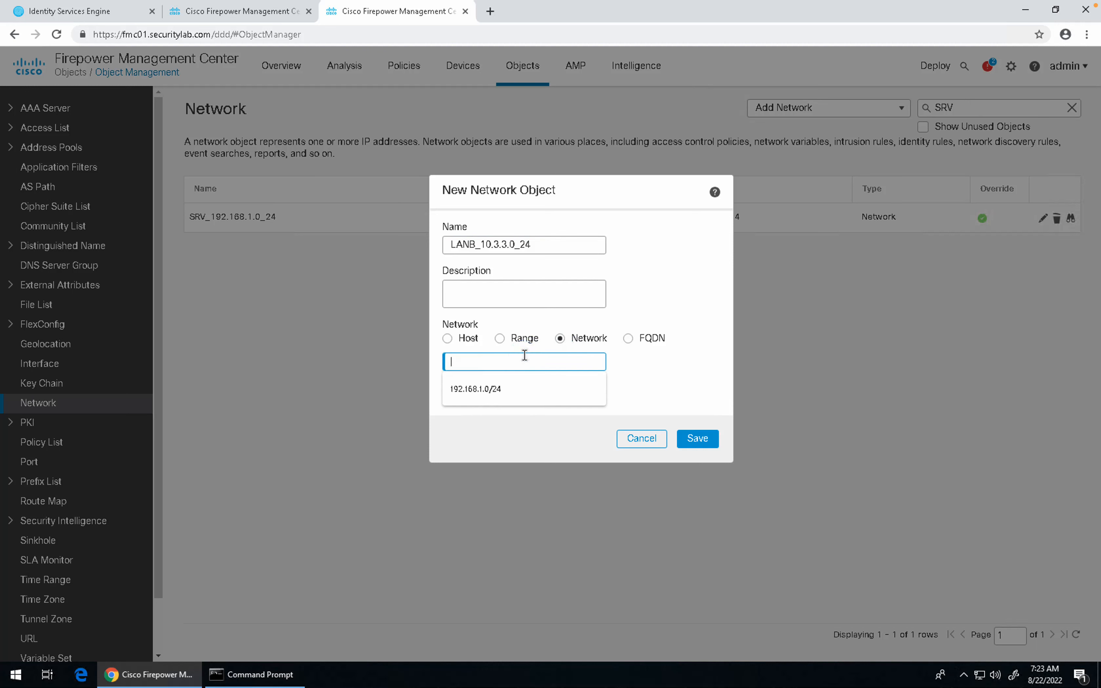
type("10.3.3.0")
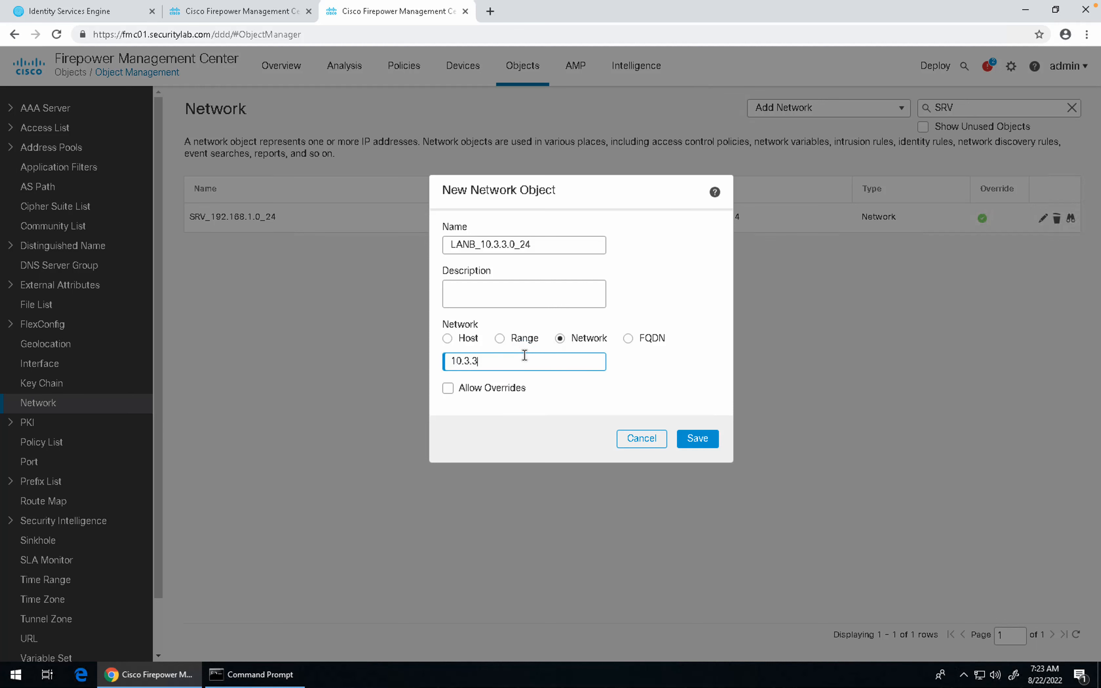
type("/24")
left_click(695, 442)
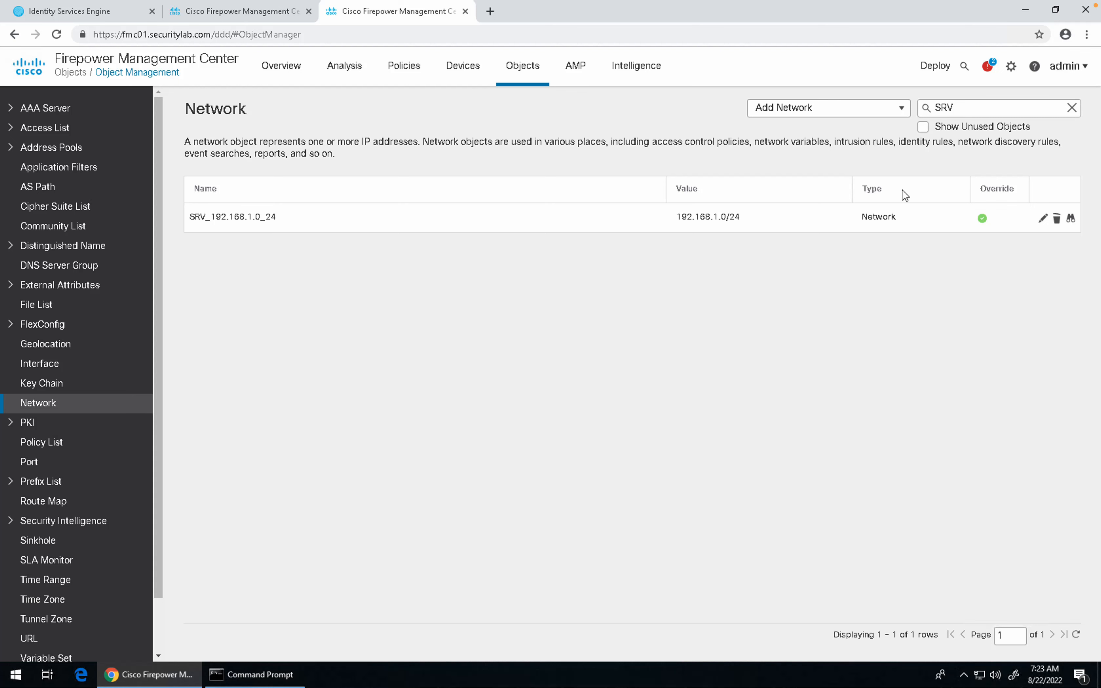
Step: Start a network group named INSIDE_NETWORK and add LANA_10.2.2.0_24 and LANB_10.3.3.0_24 to its selected networks
left_click(901, 112)
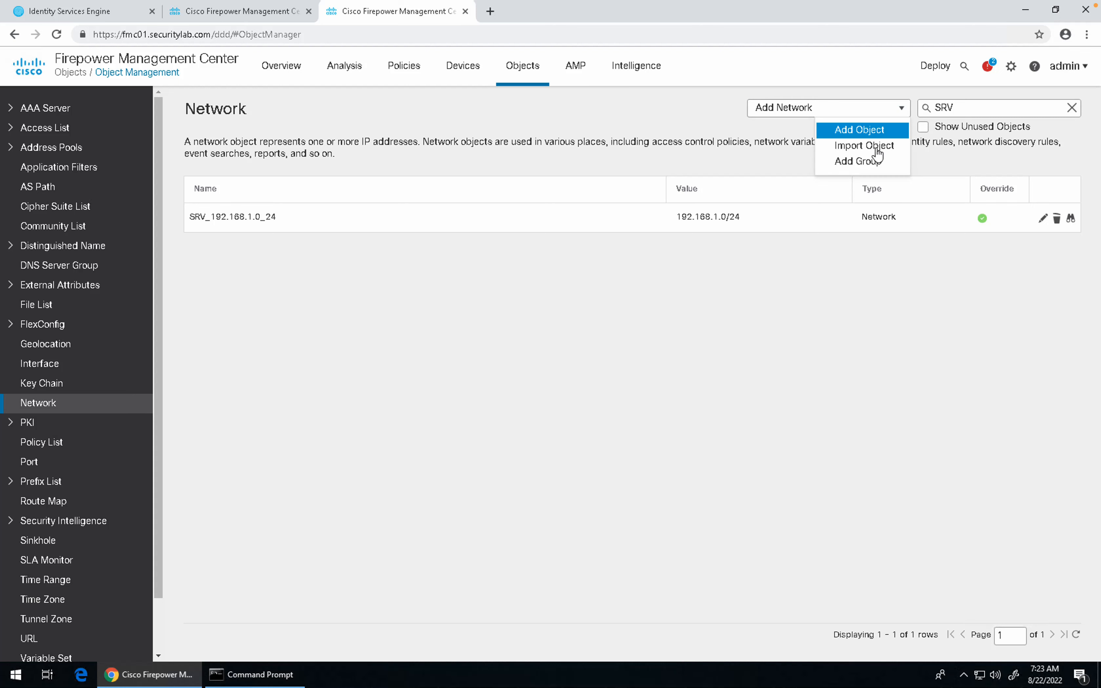
left_click(868, 161)
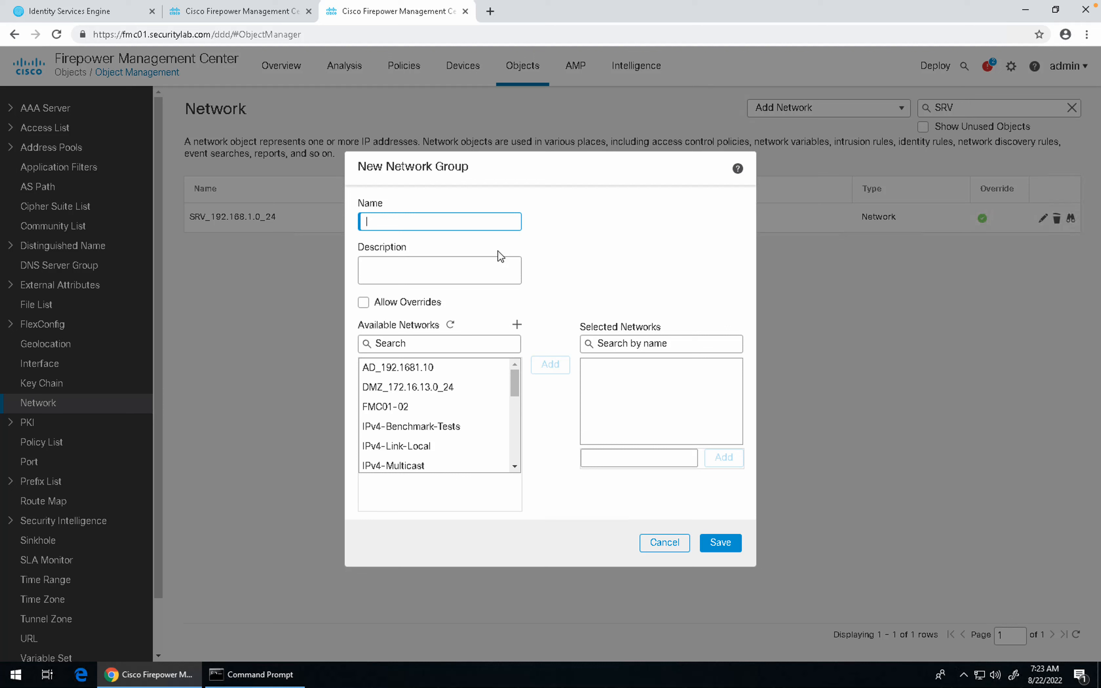
type("INSIDE_NETWORK")
left_click(434, 367)
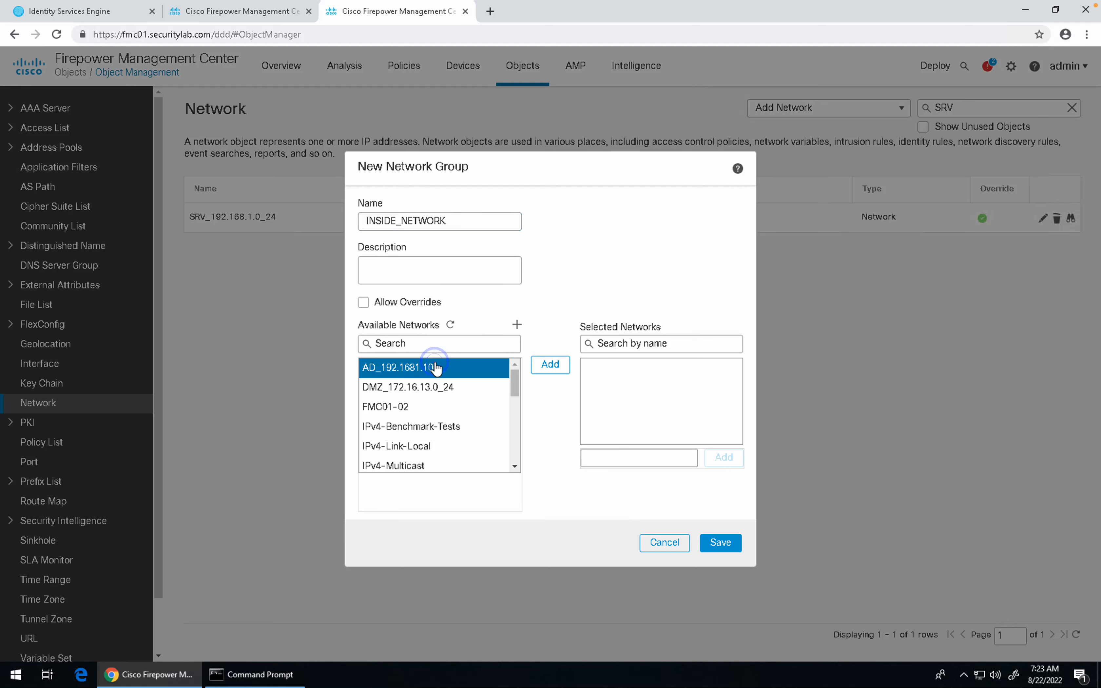
left_click(429, 344)
type("LAN")
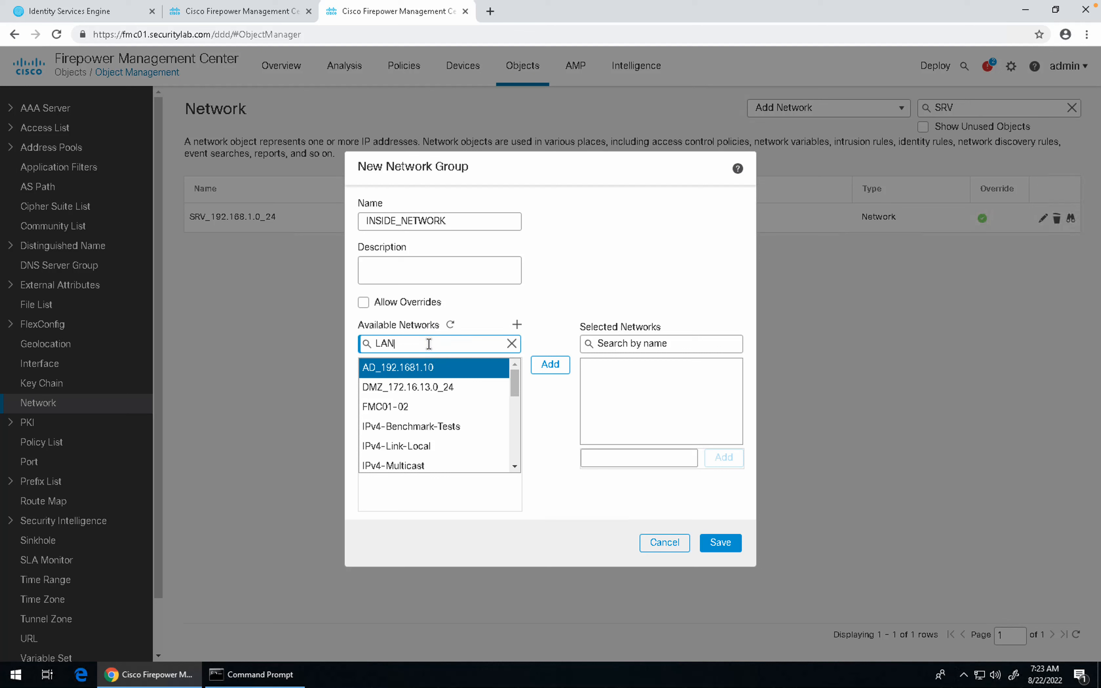
left_click(411, 368)
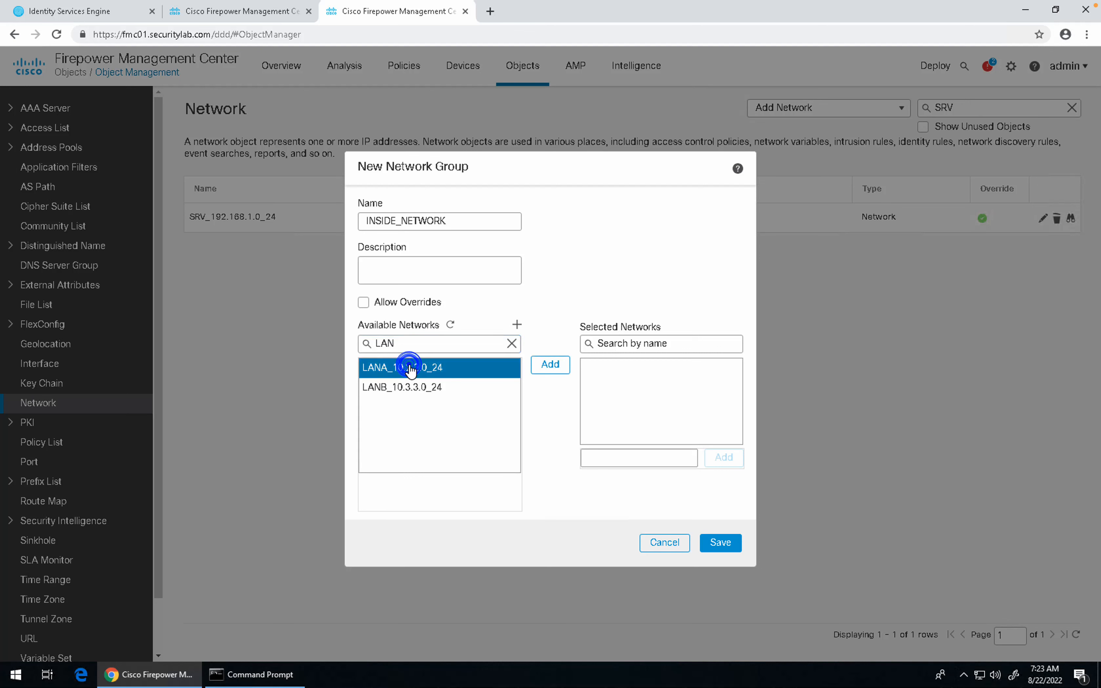
left_click(411, 387, "shift")
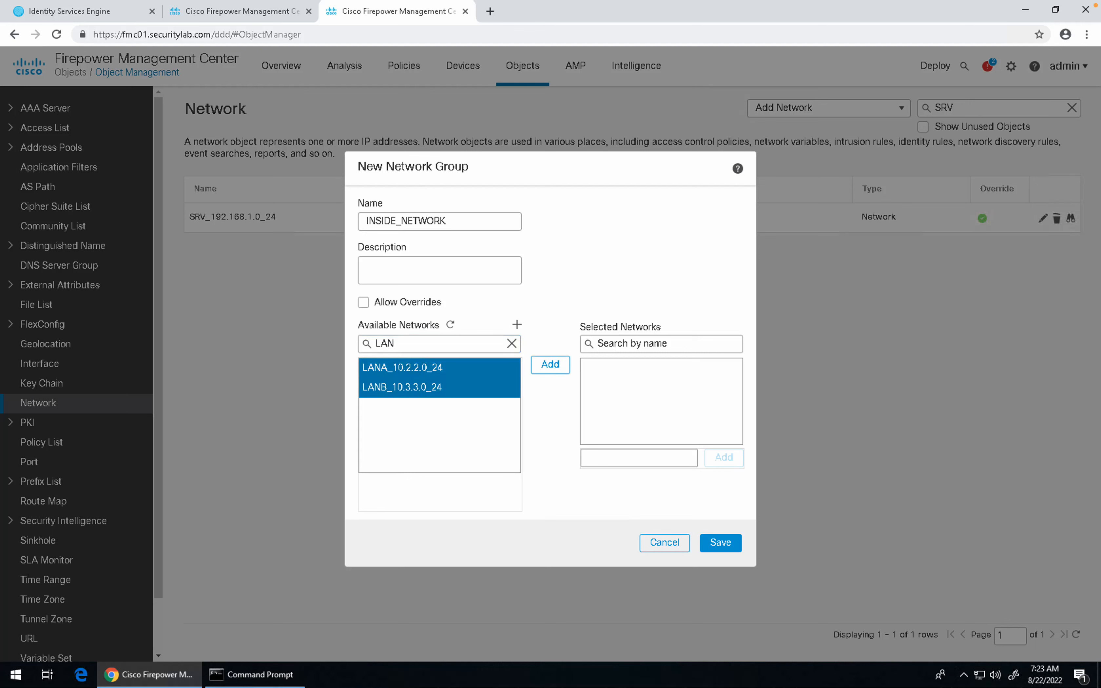
left_click(551, 364)
Step: Find the available networks matching SRV and add SRV_192.168.1.0_24 to the group
double_click(403, 344)
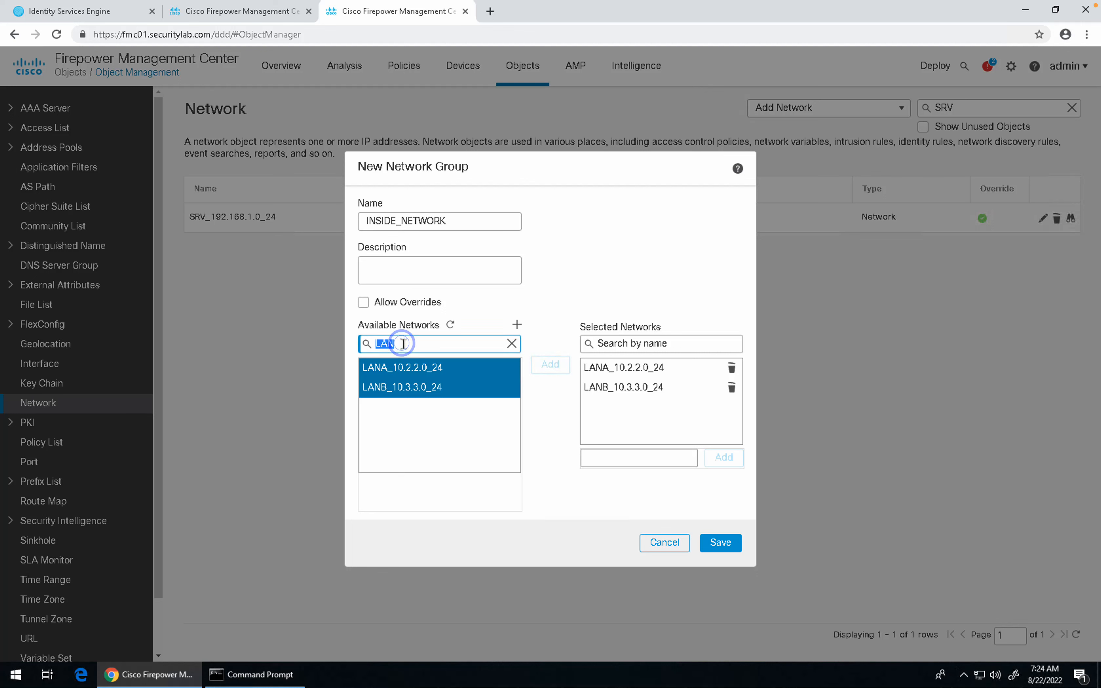
key("BackSpace")
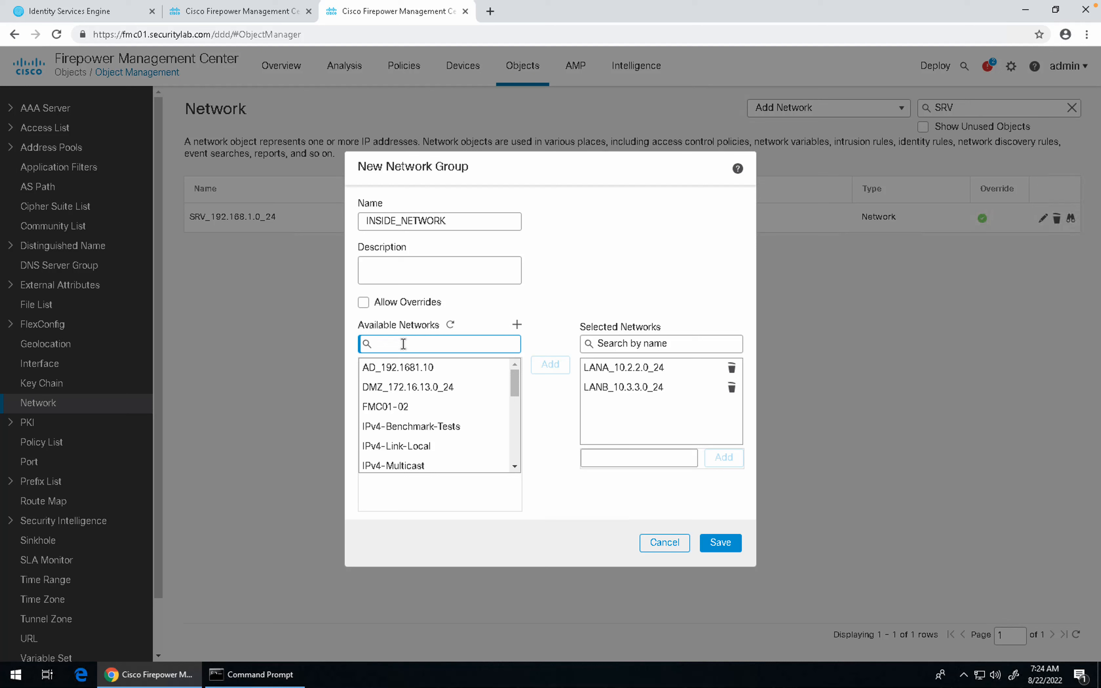
type("SRV")
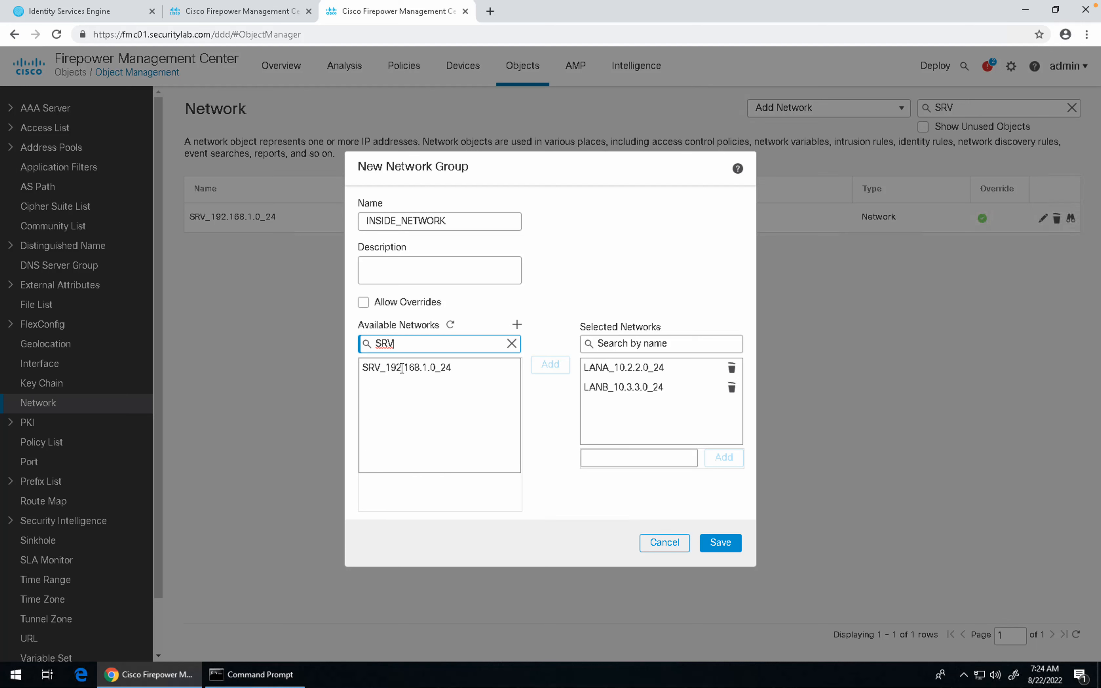
left_click(402, 368)
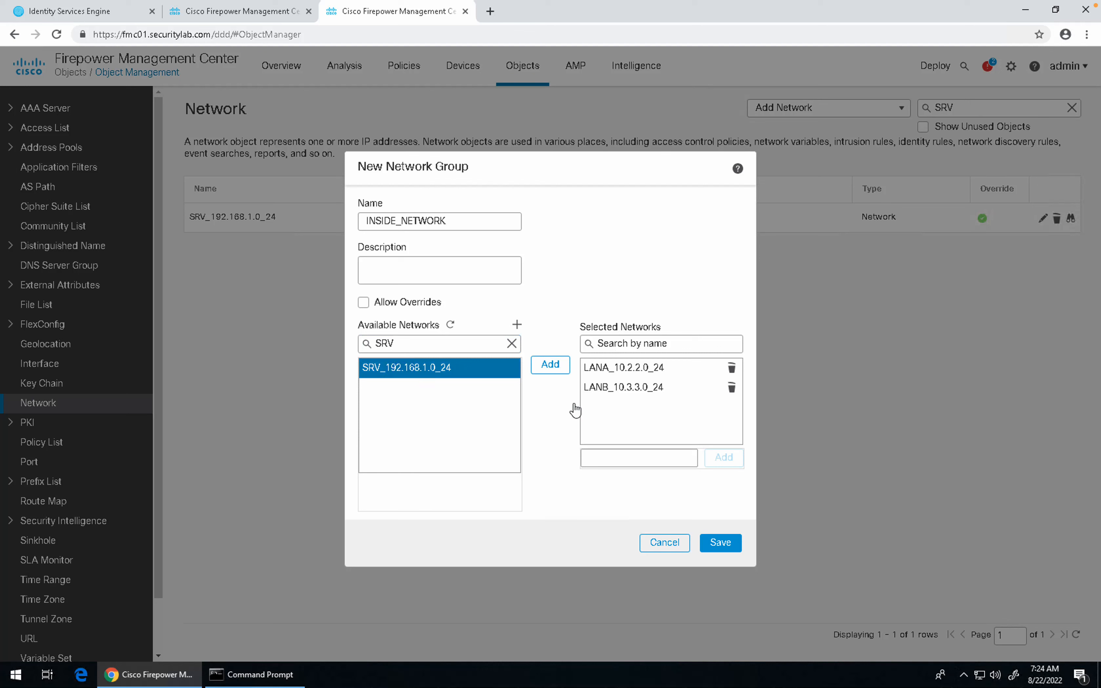
left_click(553, 365)
Step: Find the available networks matching MGMT, add MGMT_10.1.1.0_24 to the group, and save the group
left_click(435, 337)
double_click(435, 338)
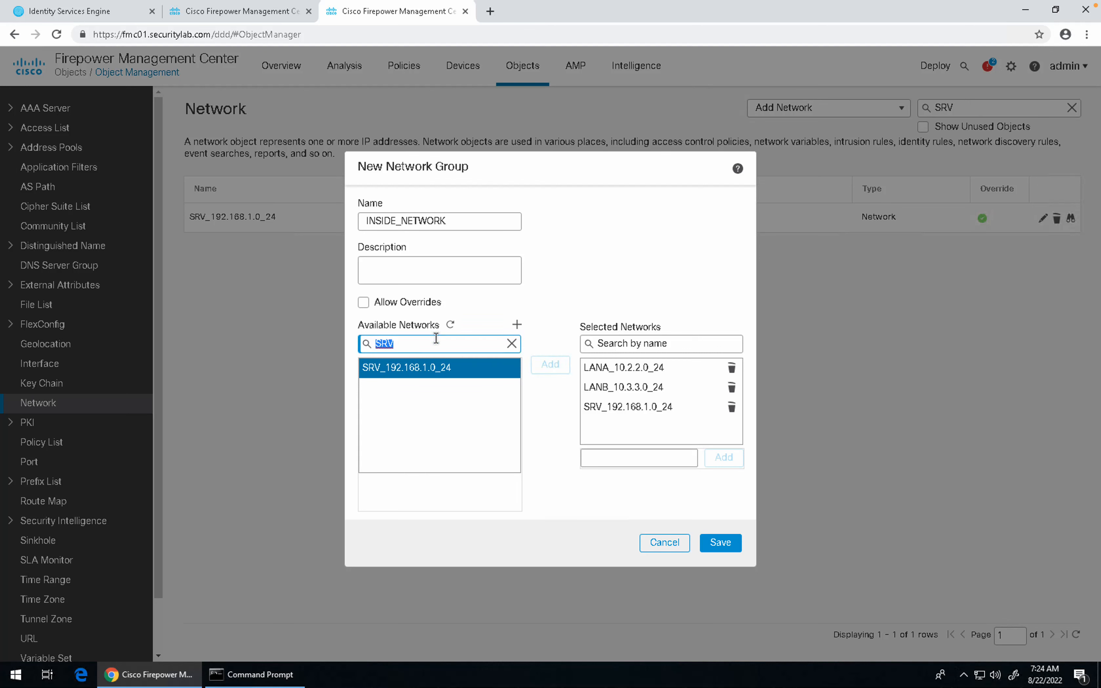
type("MGMT")
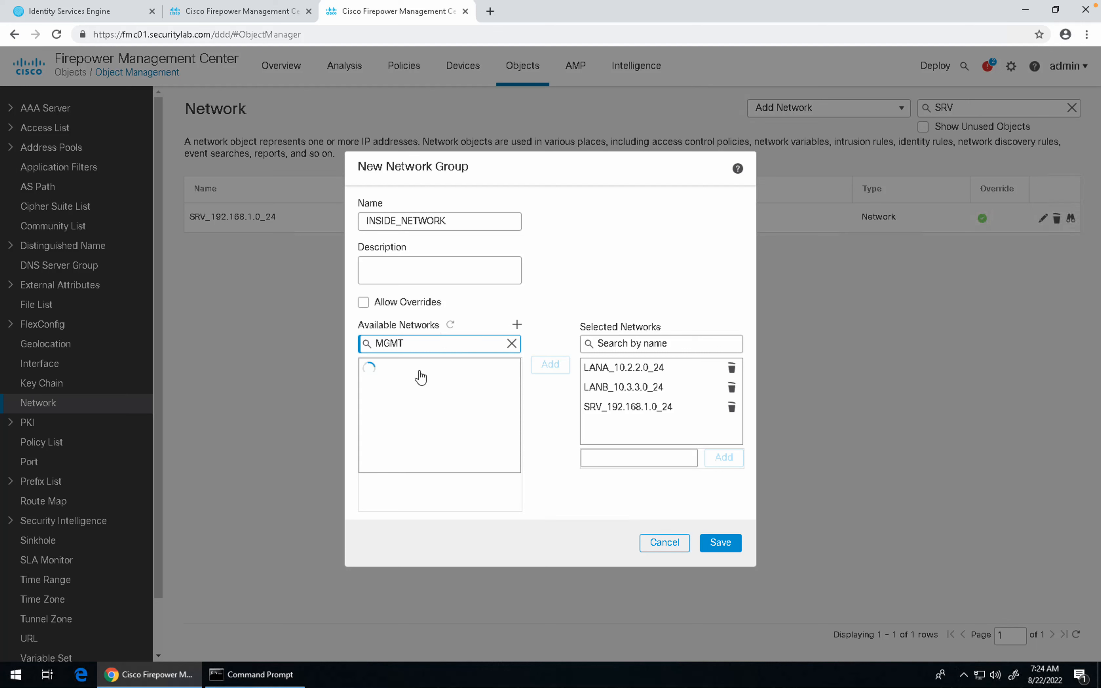
left_click(419, 369)
left_click(542, 366)
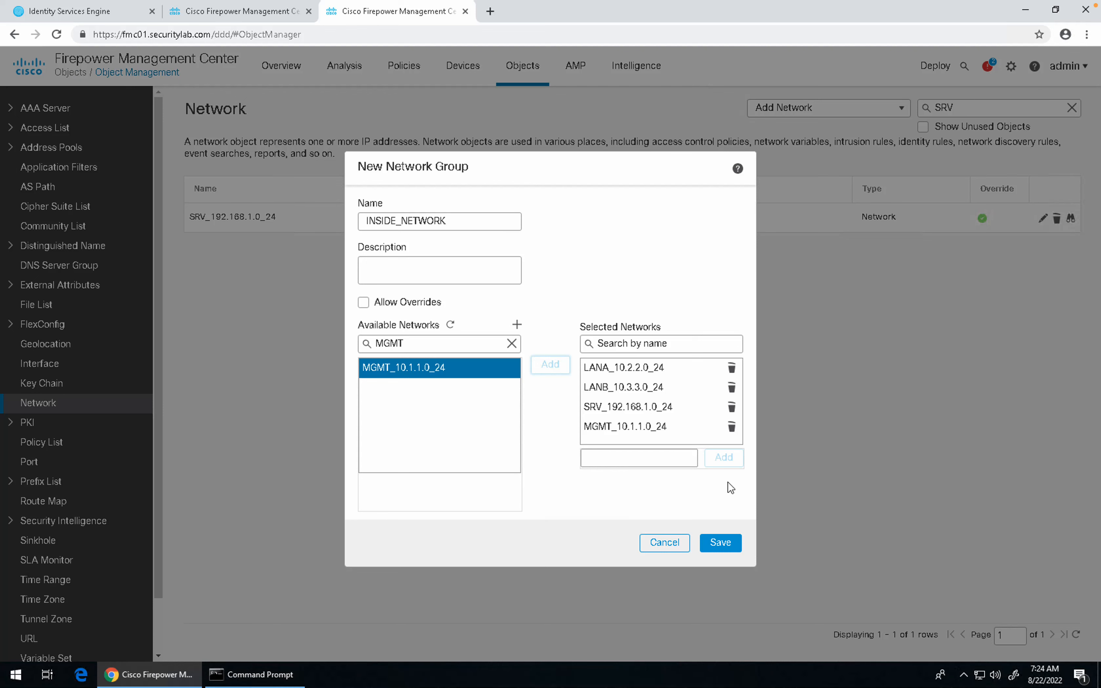
left_click(719, 547)
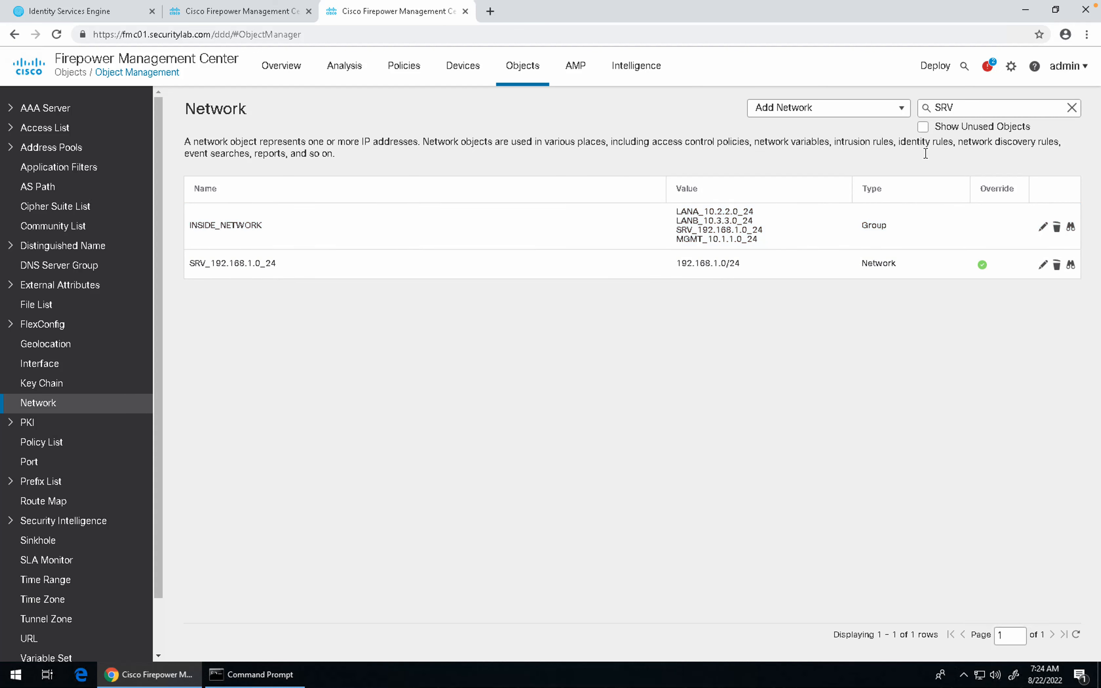
Step: Clear the object list filter and check where AD_192.1681.10 is used in the Security Lab Policy rules
left_click(1071, 108)
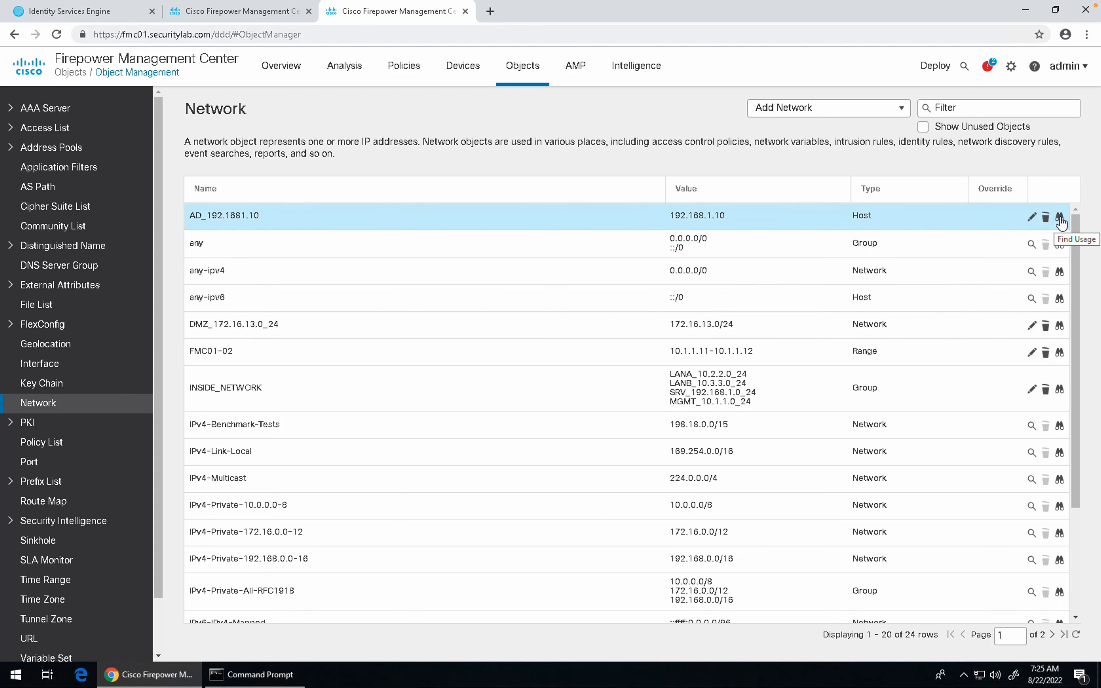
left_click(284, 16)
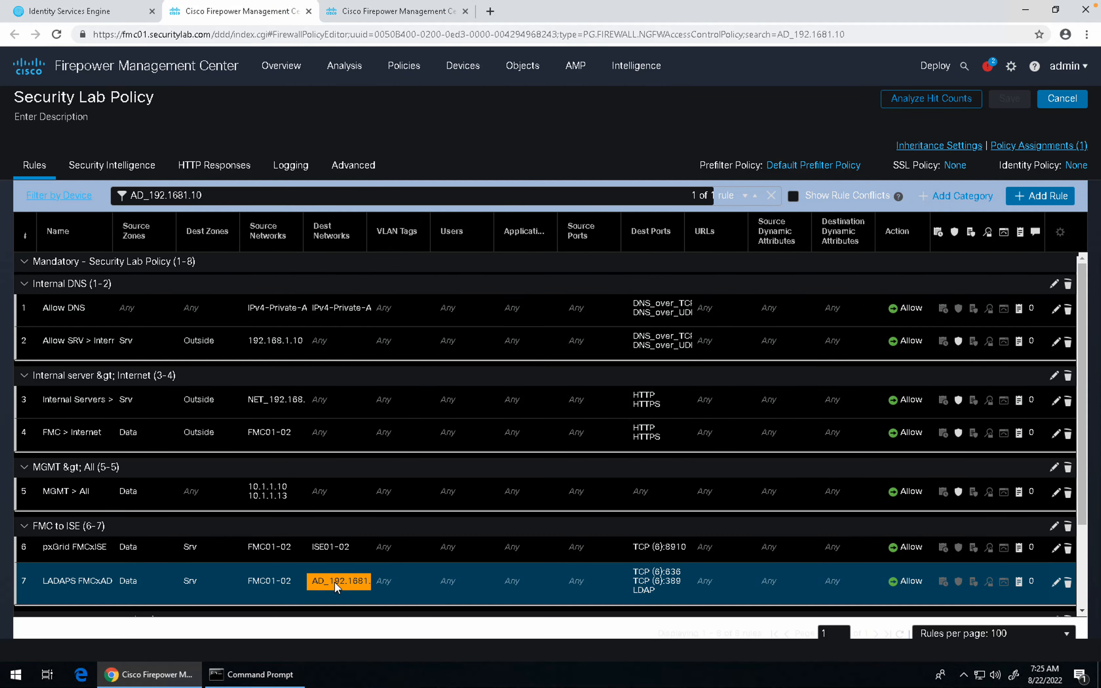
mouse_move(353, 582)
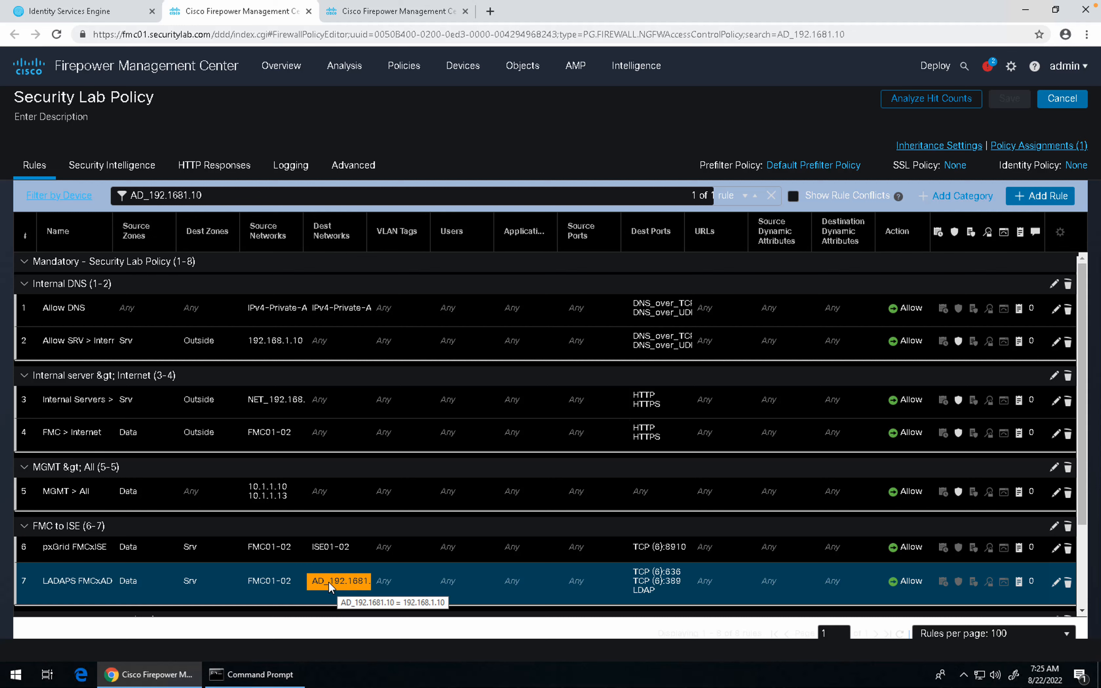
Step: Look through the remaining Security Lab Policy rules, return to the network objects and show only the unused ones
scroll(329, 581, "down", 1)
scroll(329, 583, "down", 2)
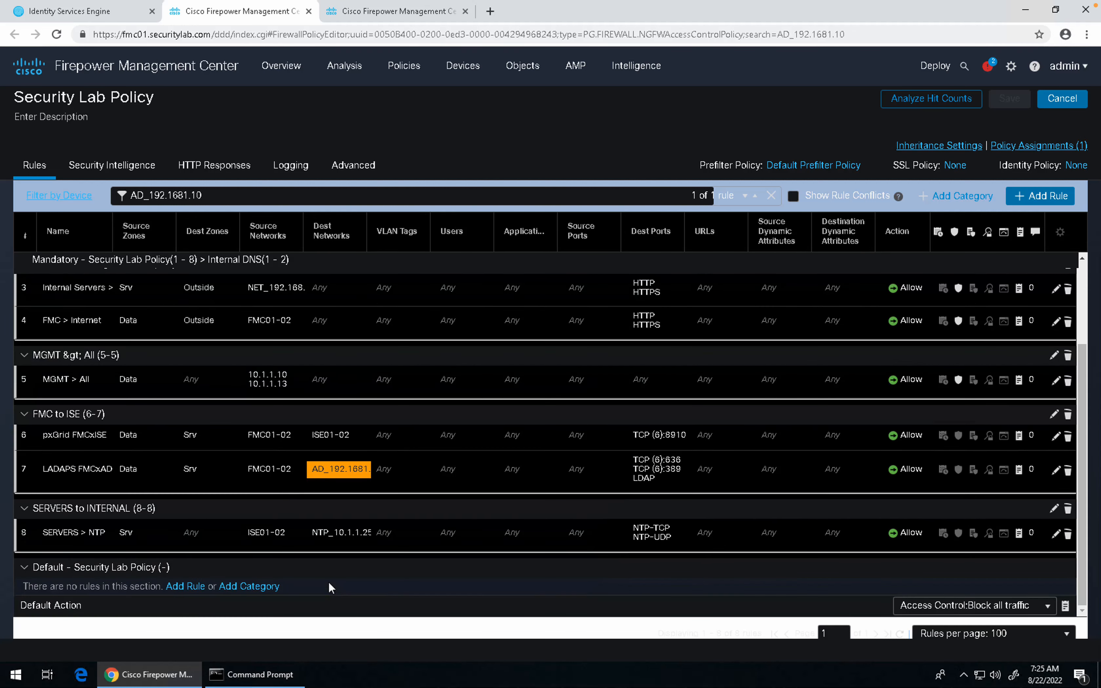
left_click(360, 14)
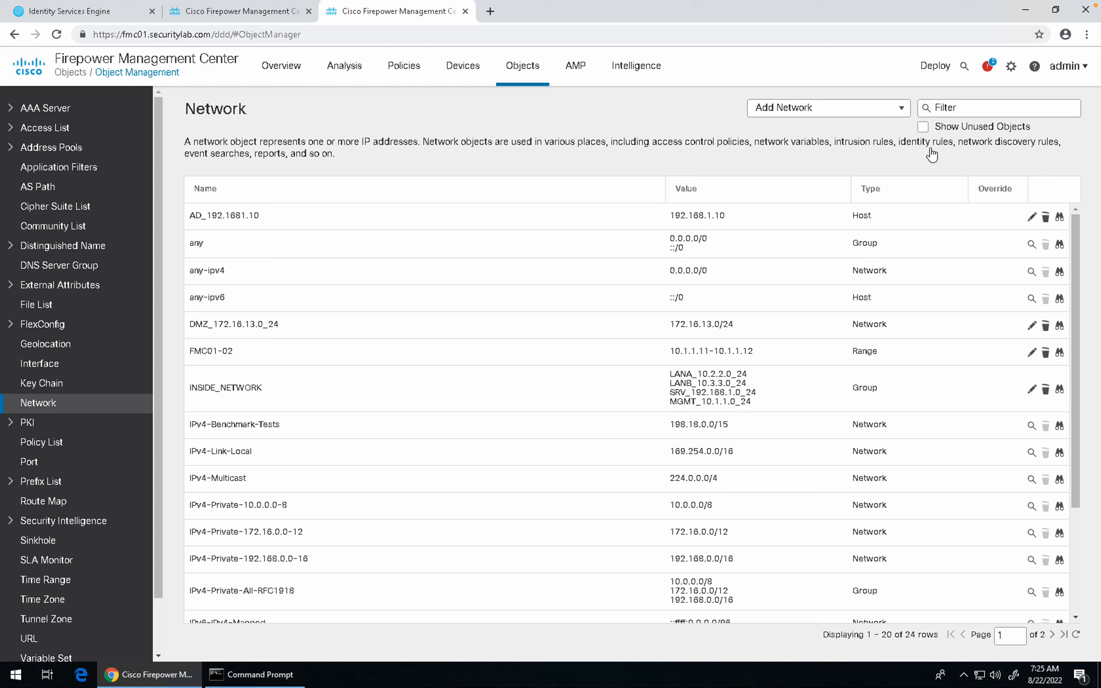
left_click(925, 128)
left_click(924, 127)
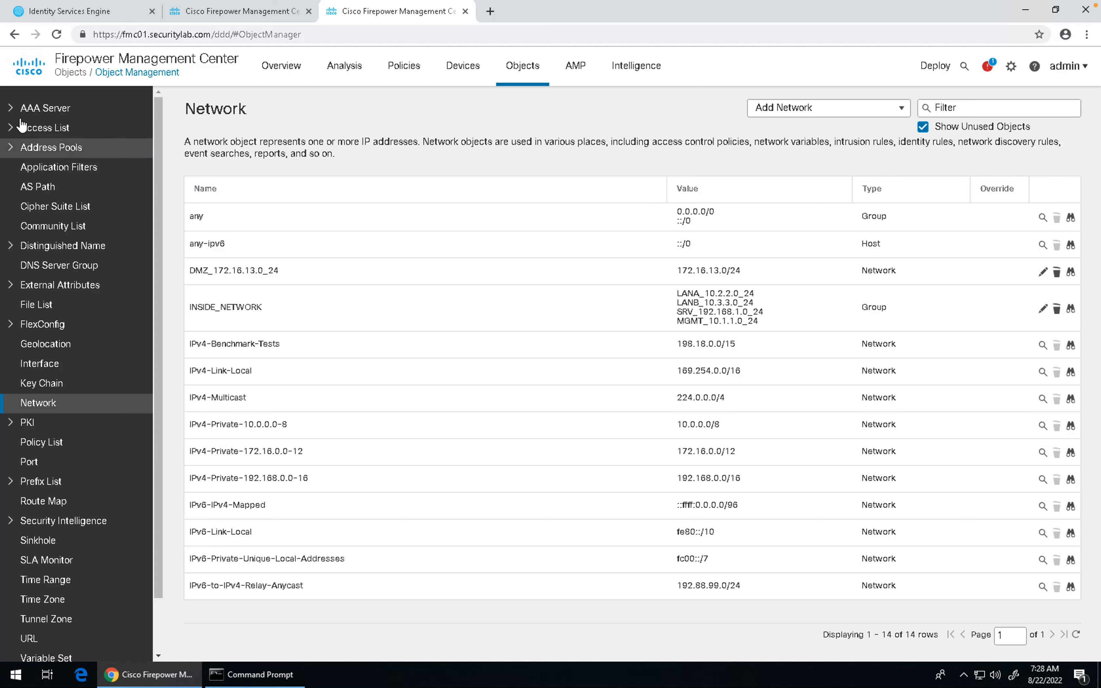
Step: Review the RADIUS Server Group and Extended access list object pages
left_click(10, 108)
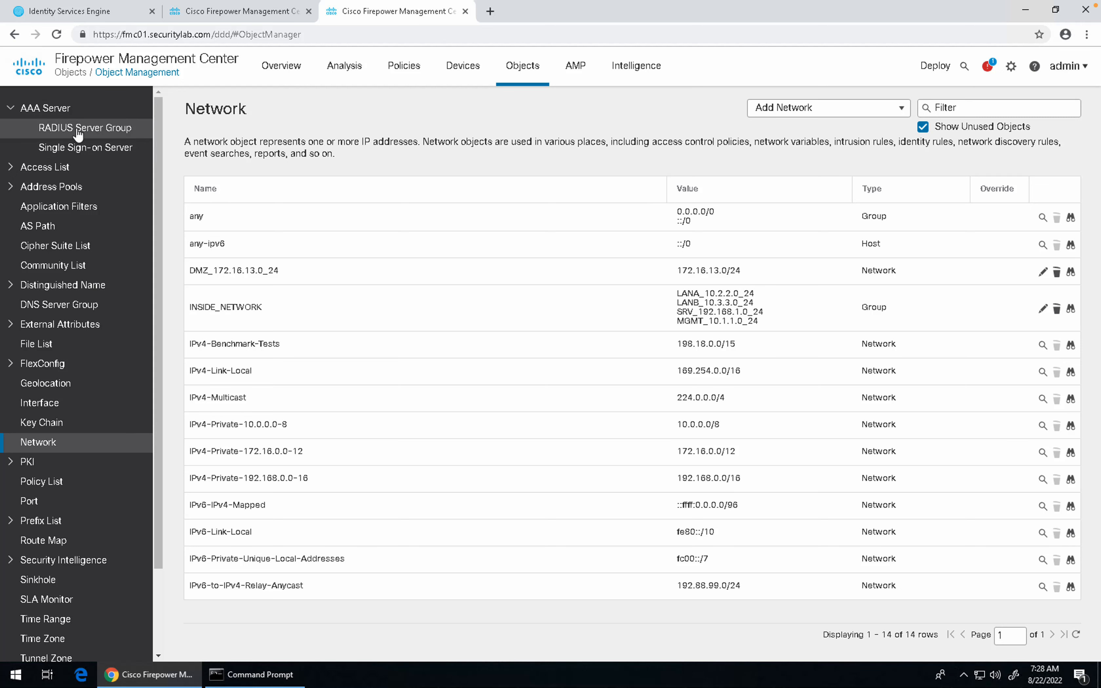
left_click(100, 131)
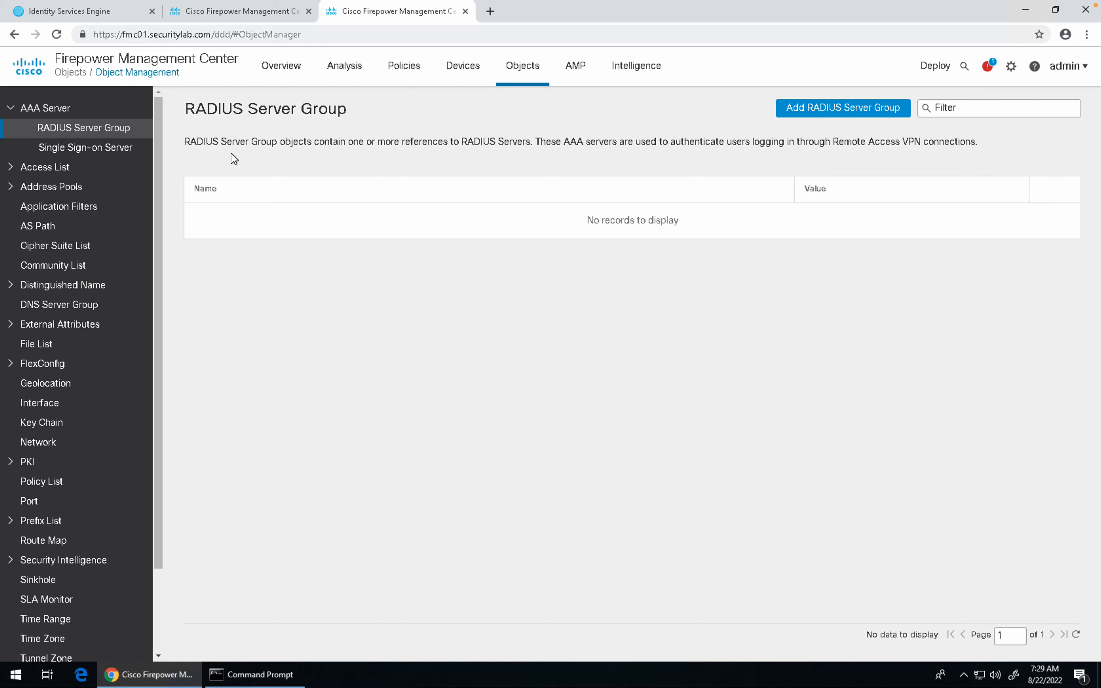
left_click(10, 168)
left_click(245, 12)
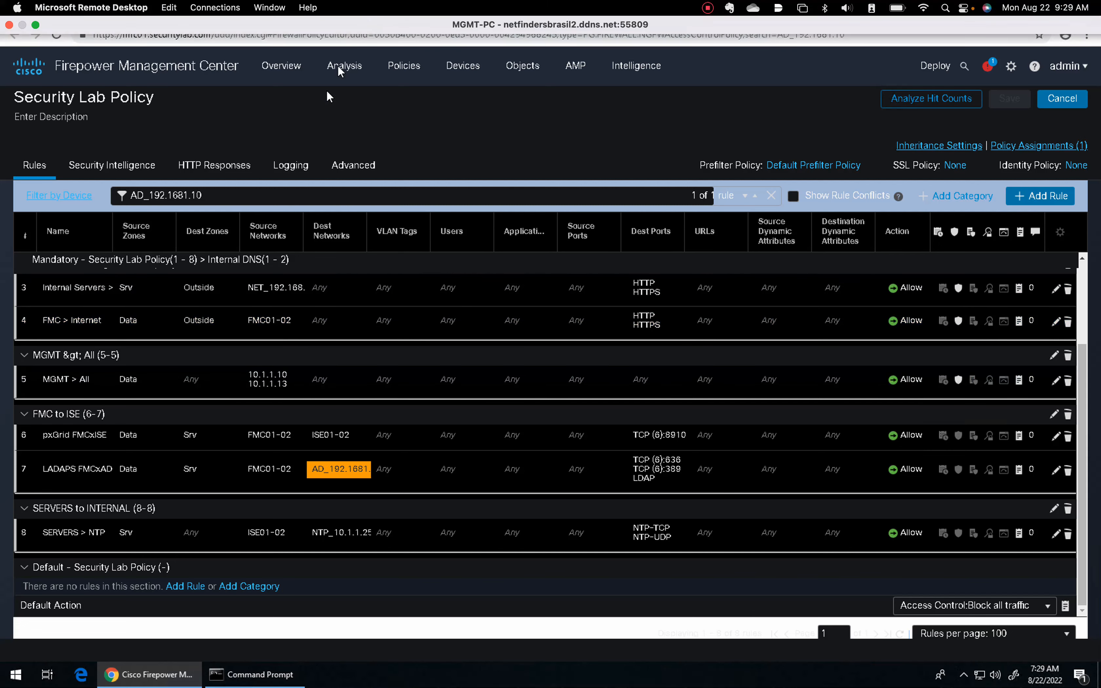
left_click(371, 13)
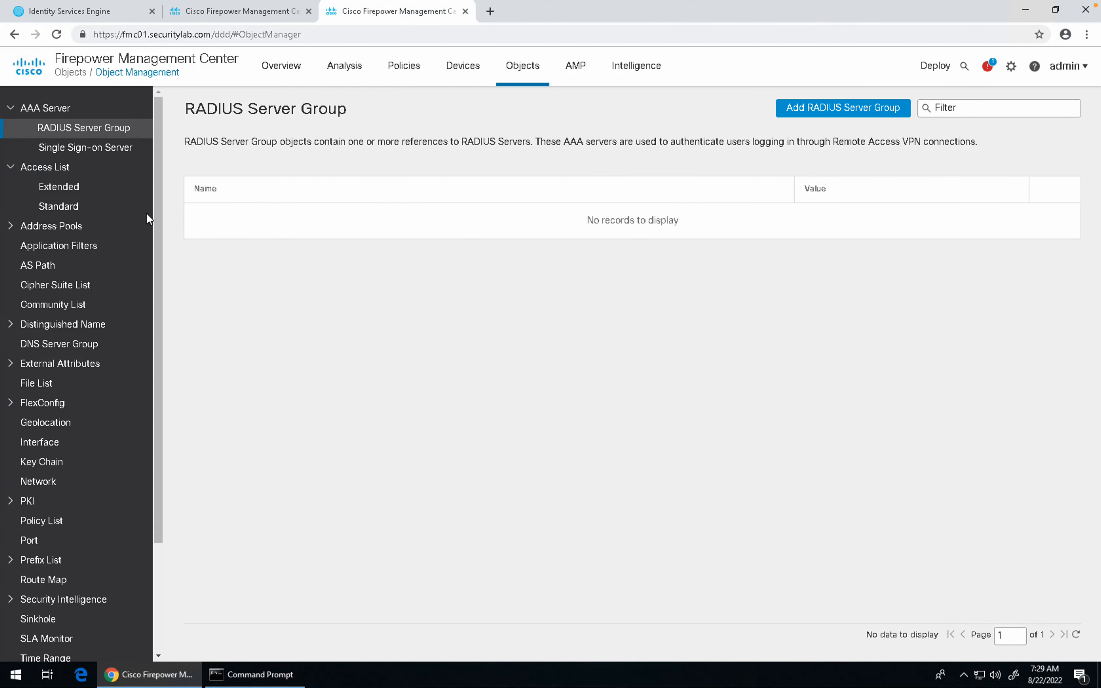
left_click(75, 191)
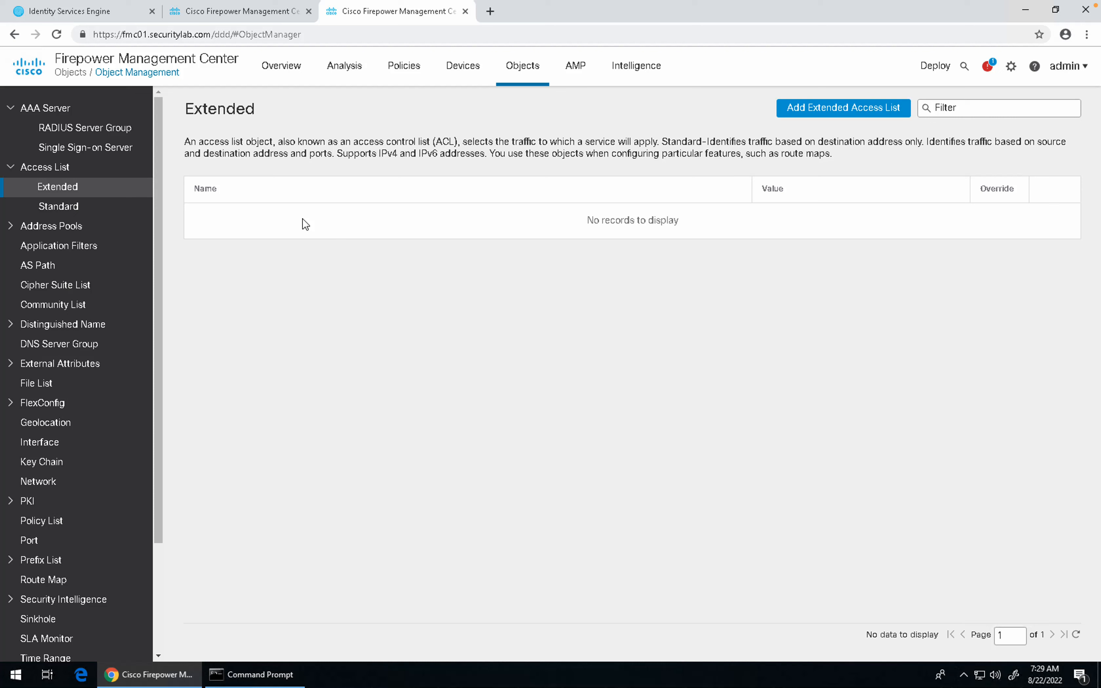
left_click(12, 168)
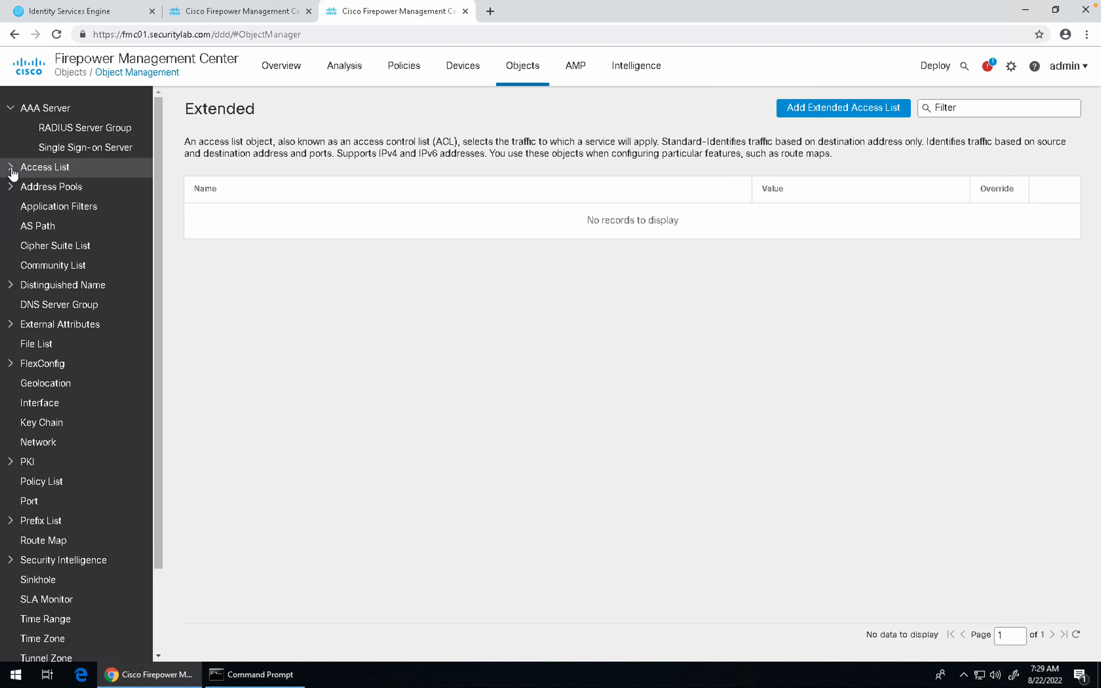
left_click(11, 111)
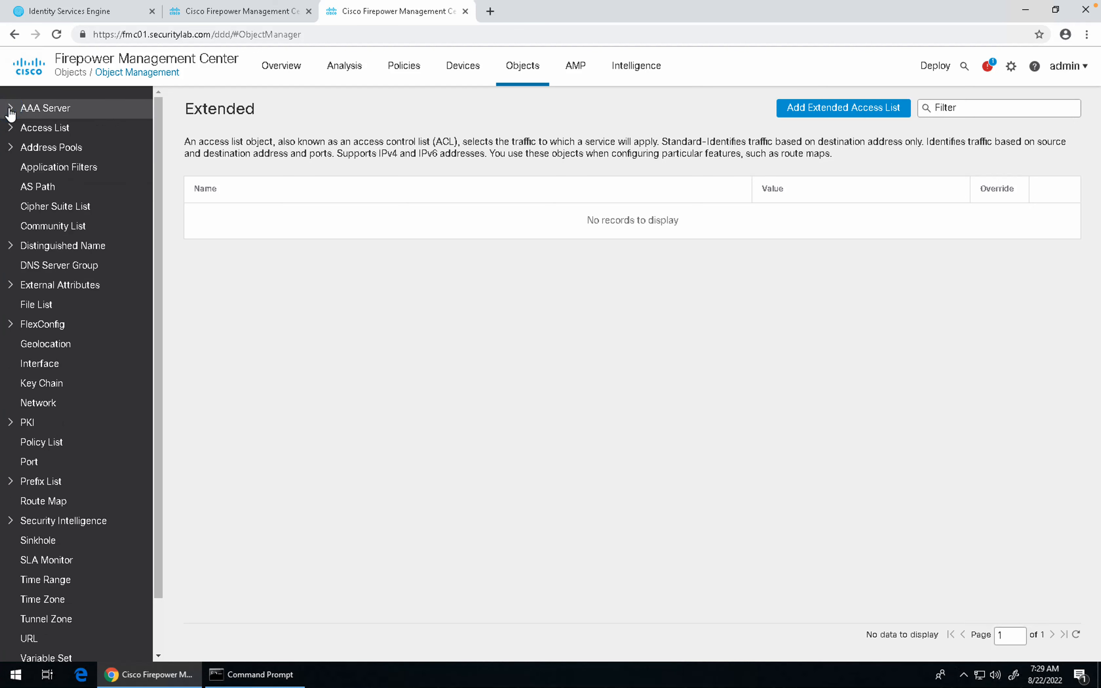
Step: Review the object pages for IPv4 Pools, Application Filters and AS Path
left_click(10, 149)
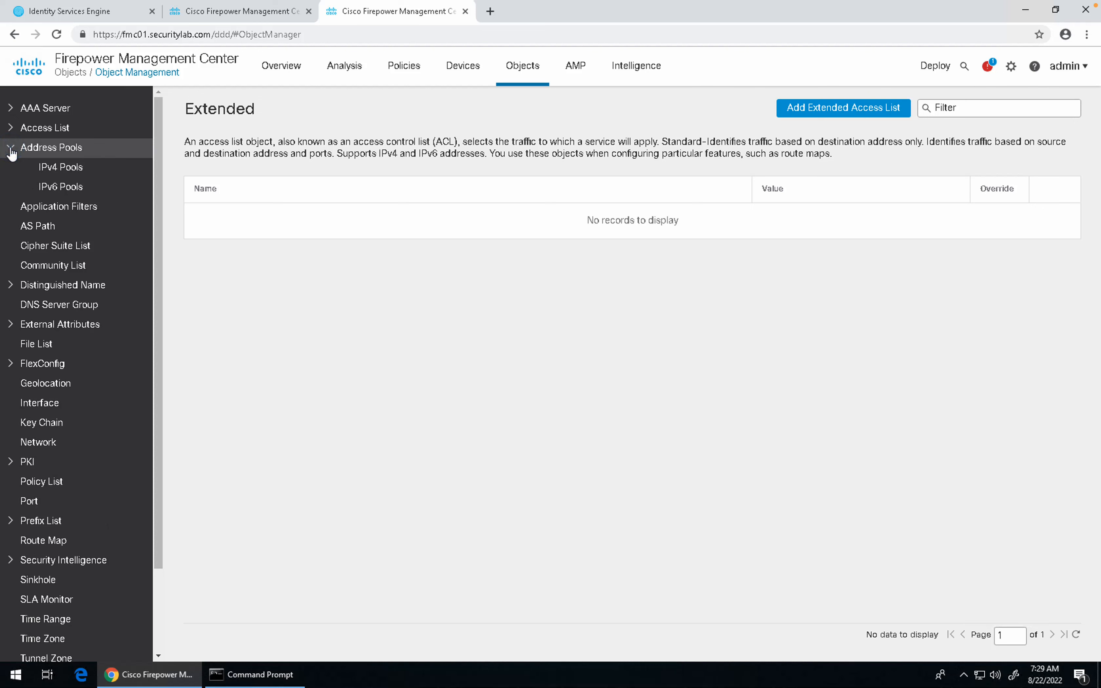
left_click(57, 170)
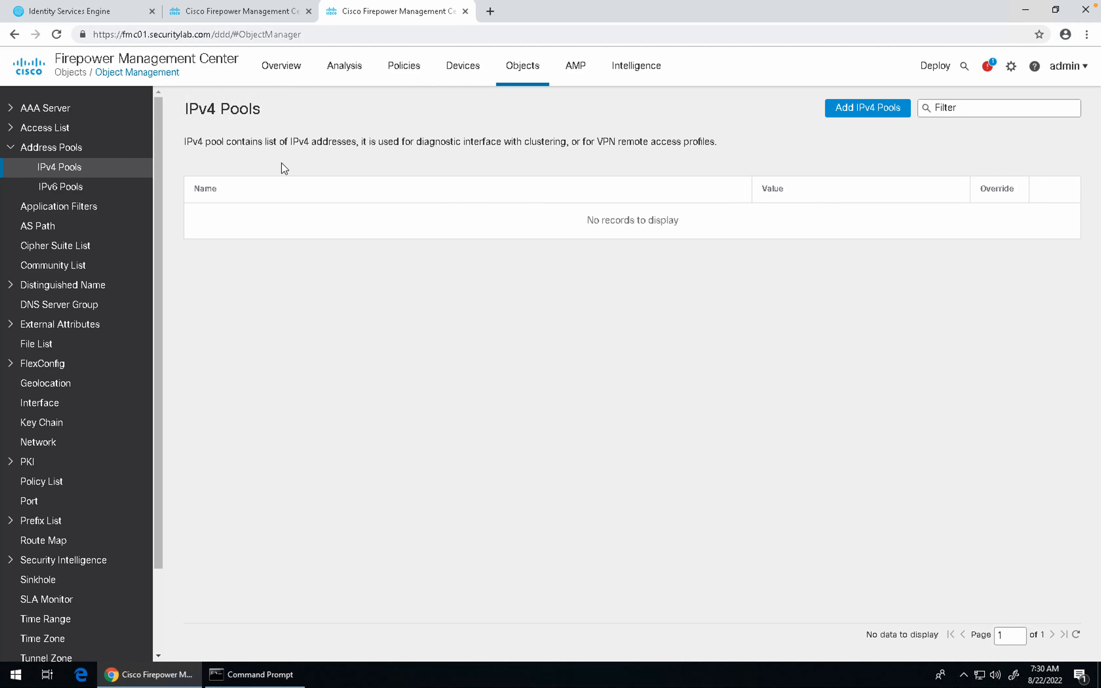
left_click(59, 206)
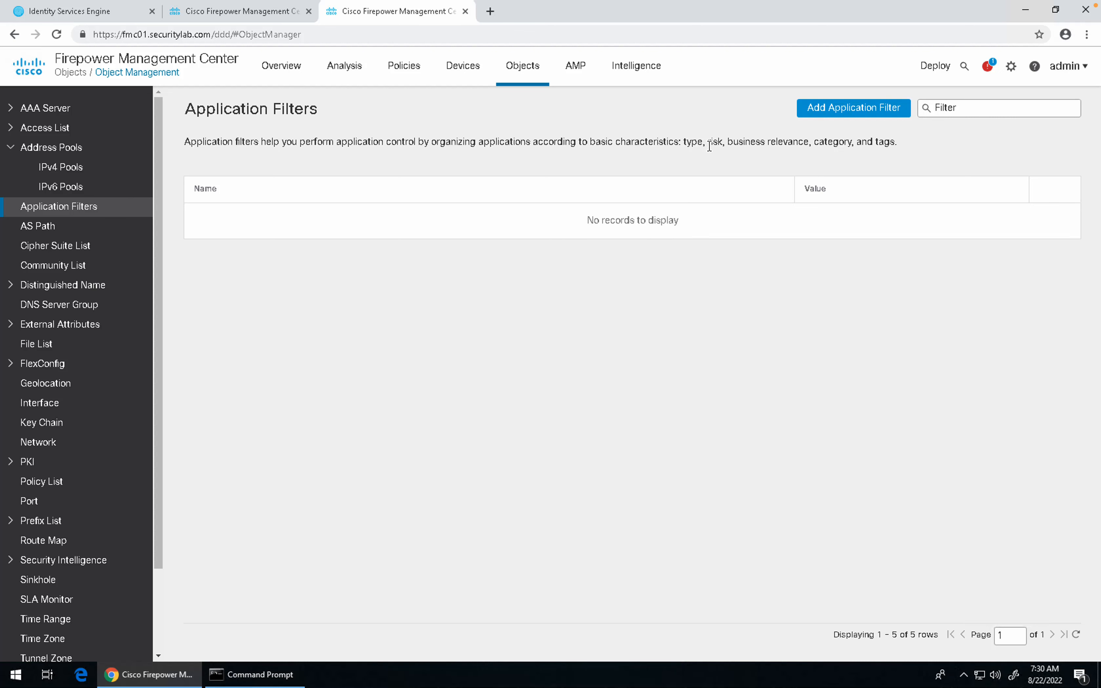
left_click_drag(708, 146, 760, 141)
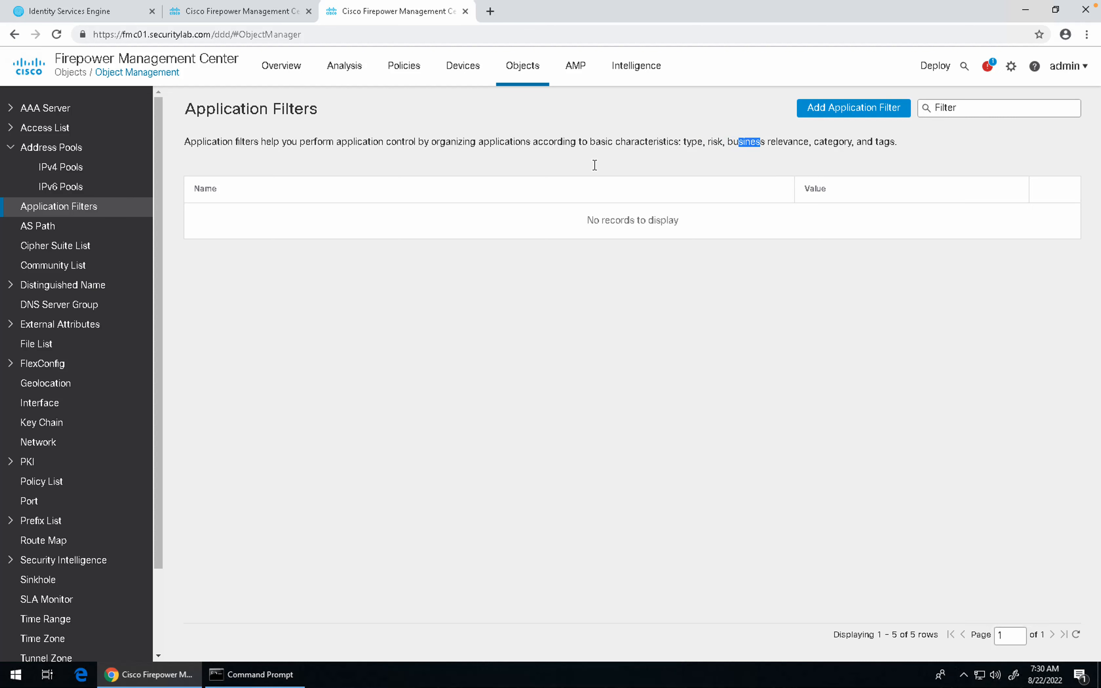
left_click(42, 225)
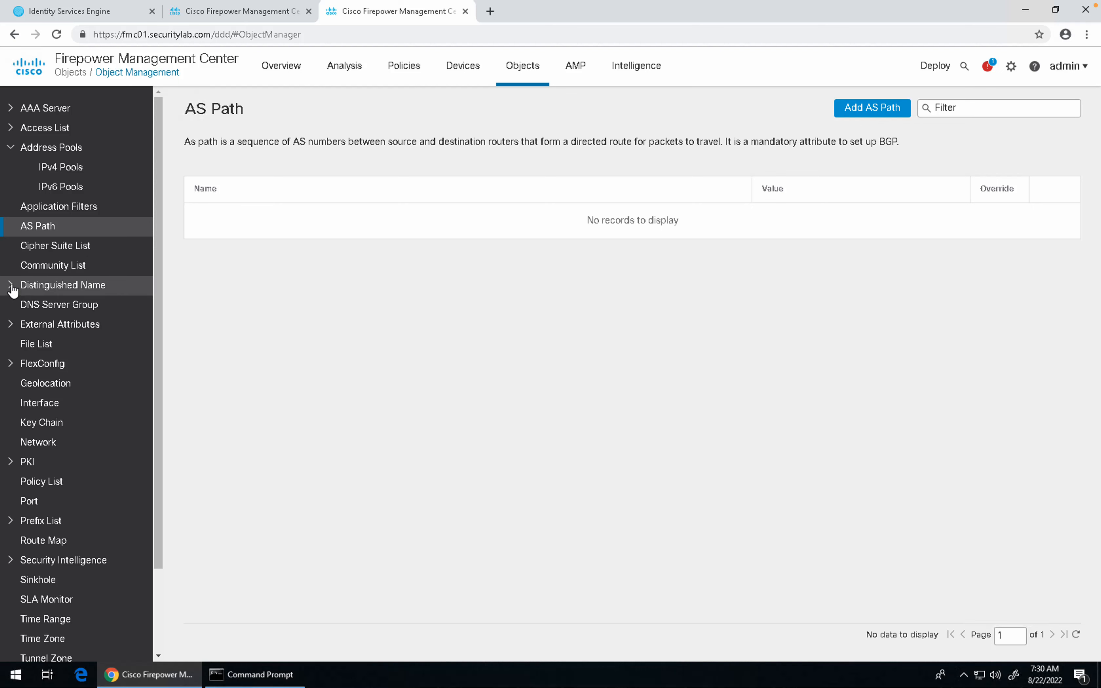
Step: Start a DNS server group object named DNS_GROUP with the default domain securitylab.com
left_click(43, 306)
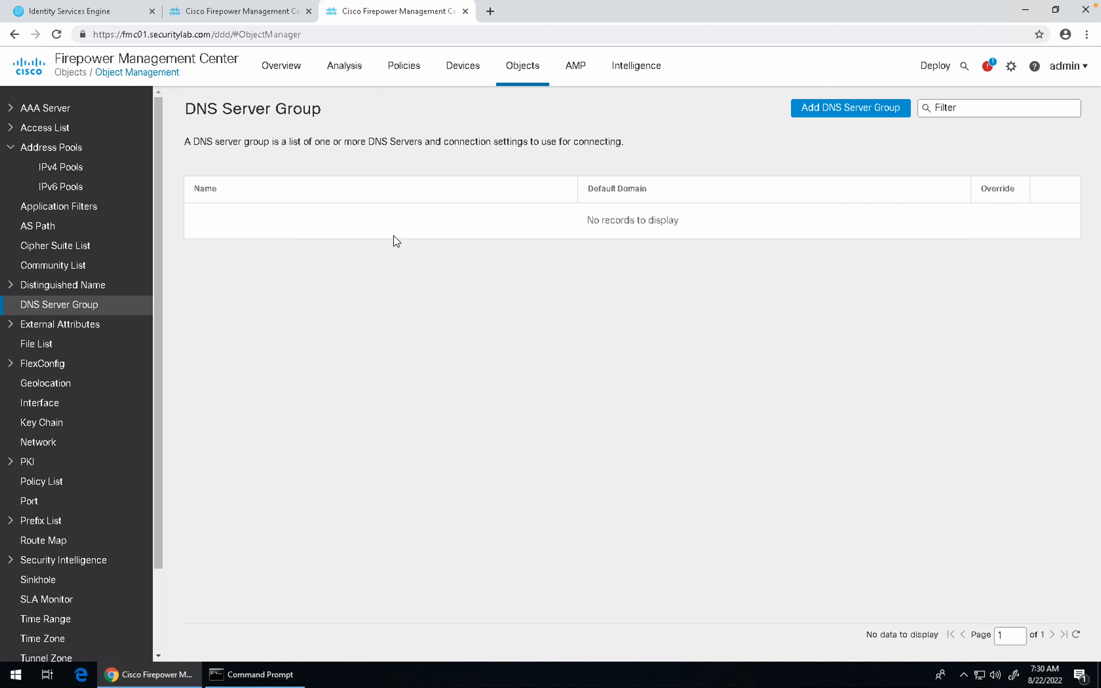
left_click(812, 113)
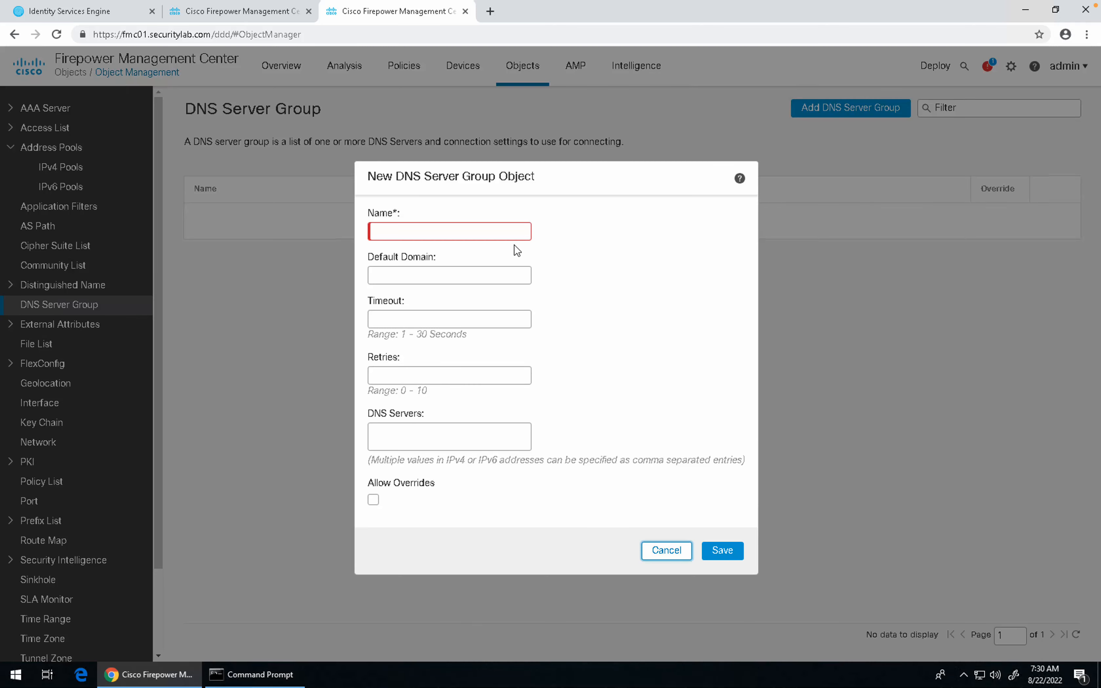
left_click(482, 231)
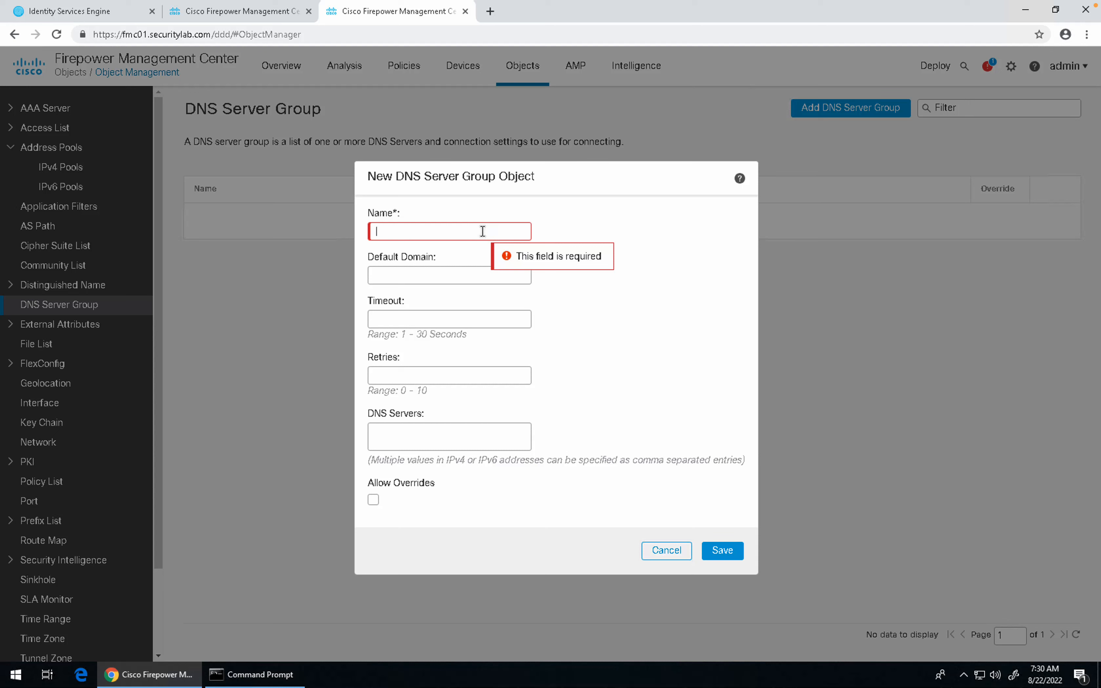
type("DNS_GROUP")
left_click(436, 278)
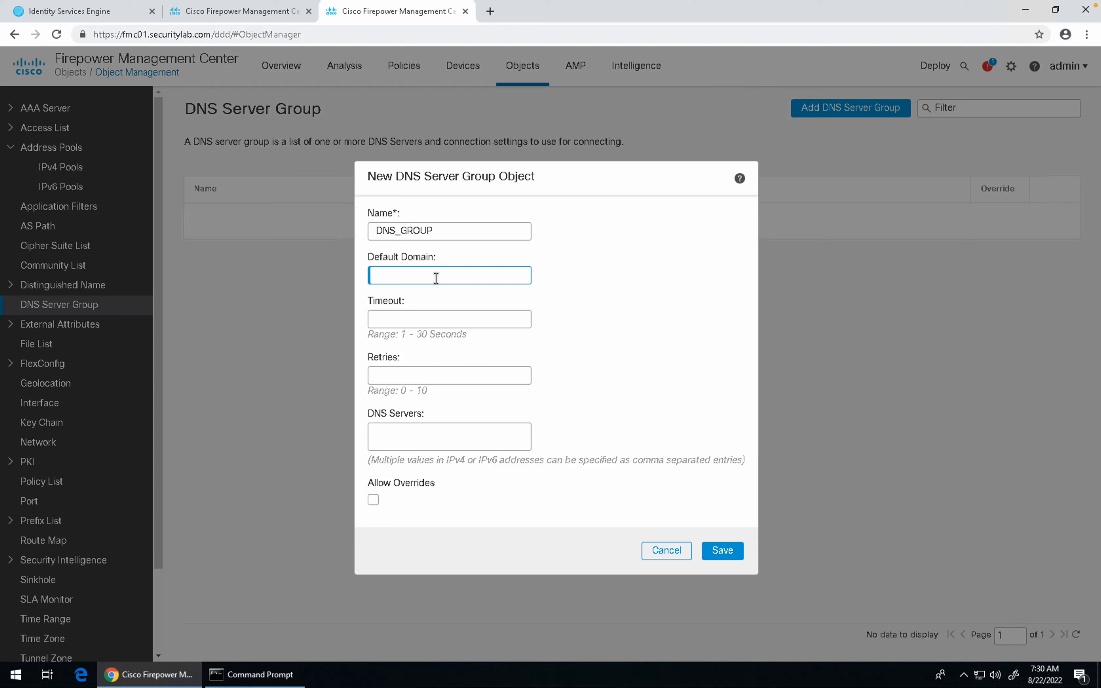
type("securitylab.com")
Step: Set the DNS group's timeout to 15, retries to 3 and DNS server to 192.168.1.10, and save it
left_click(421, 320)
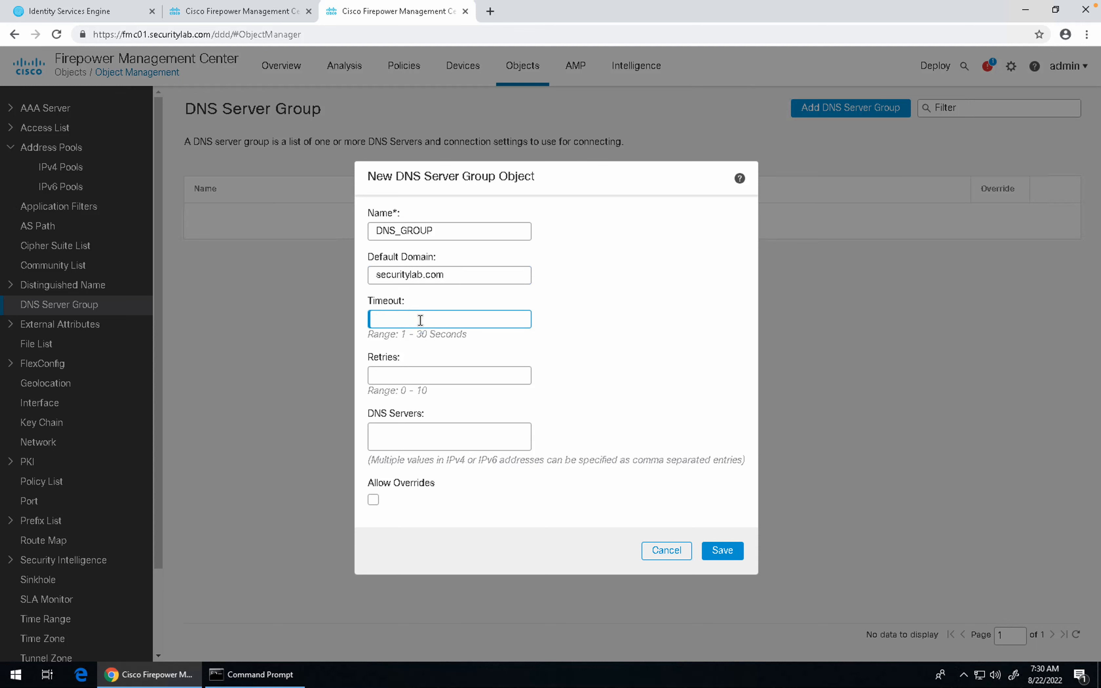
type("15")
left_click(416, 375)
type("3")
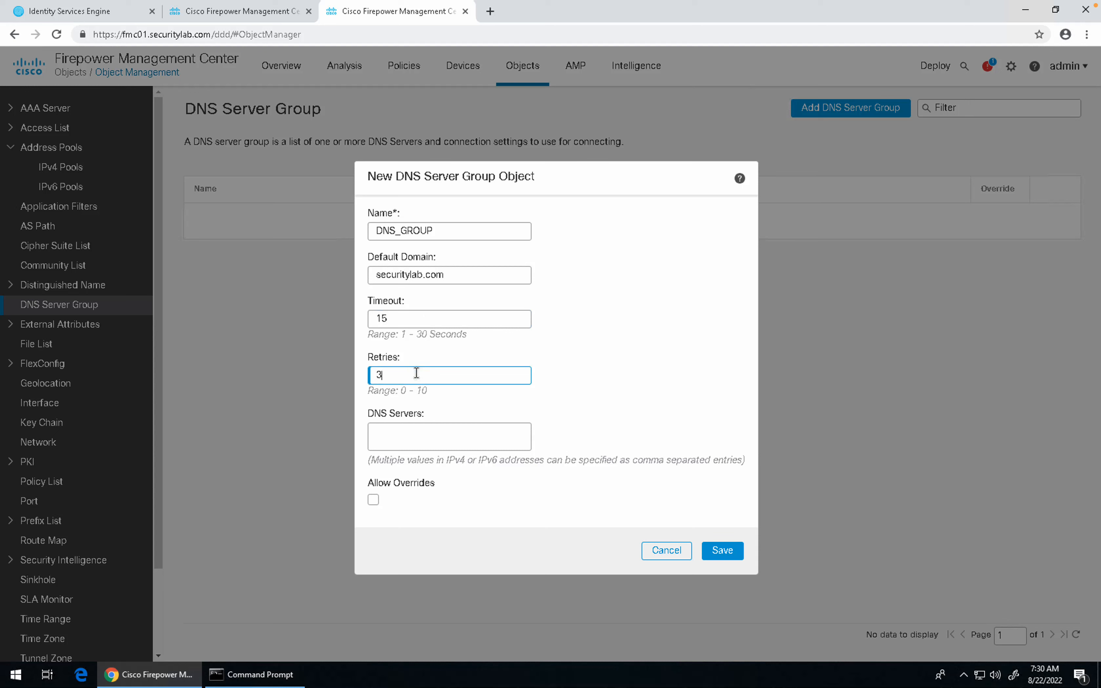
left_click(421, 431)
type("192")
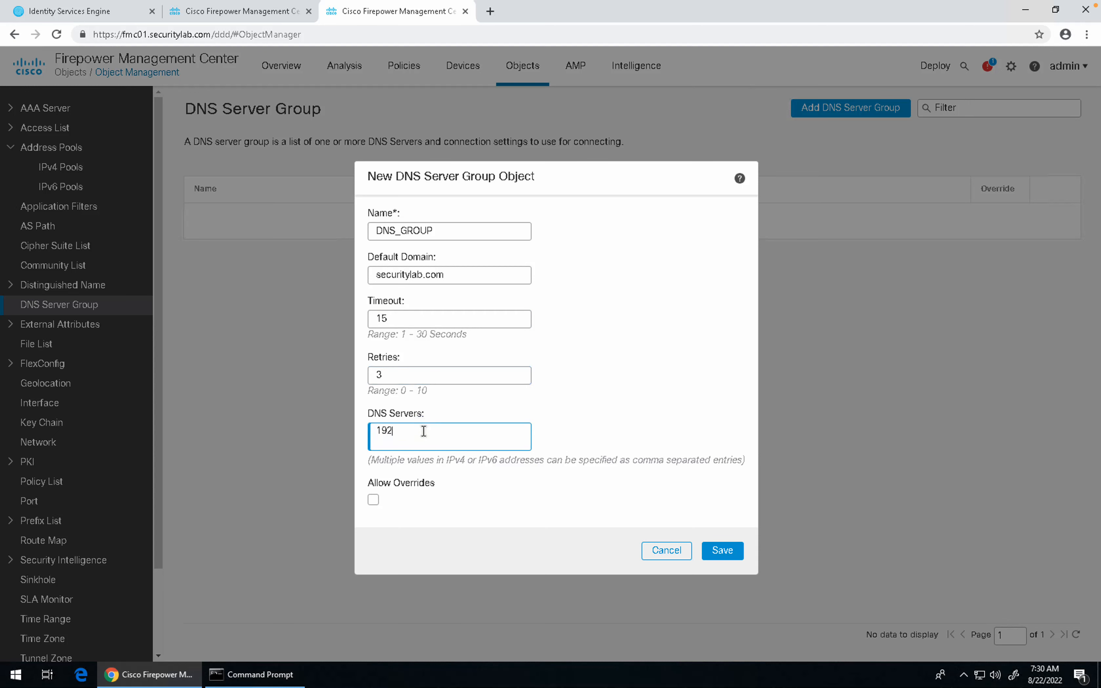
type(".168.1.10")
left_click(726, 552)
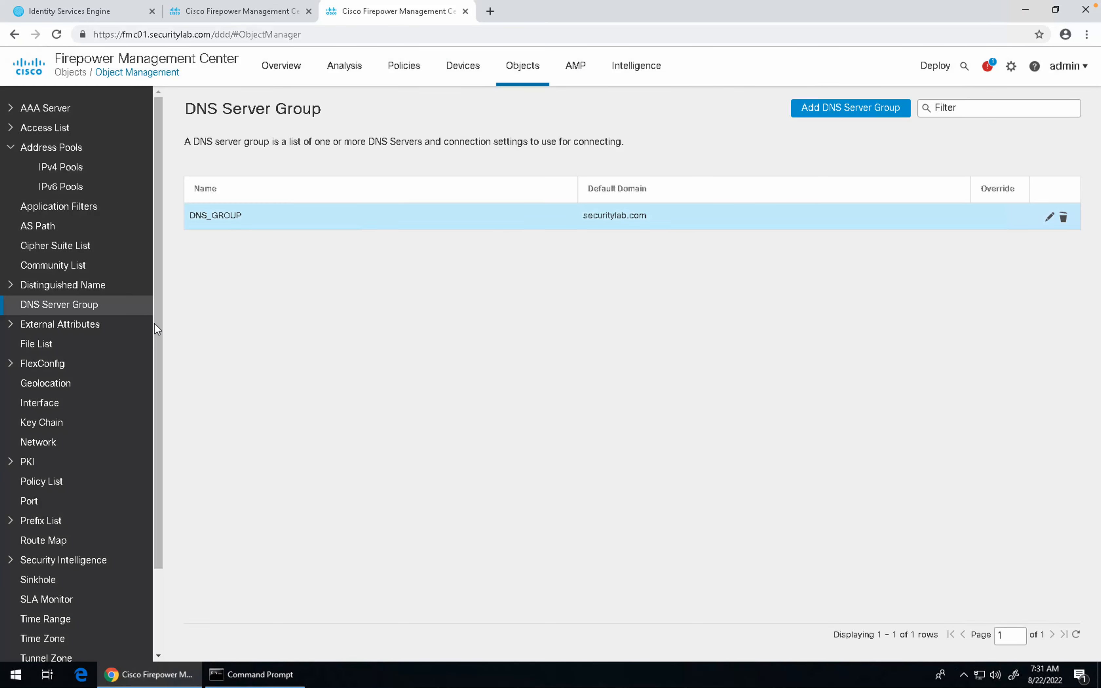
Step: Review the Dynamic Object and File List pages and the object types available under FlexConfig
left_click(102, 326)
left_click(84, 346)
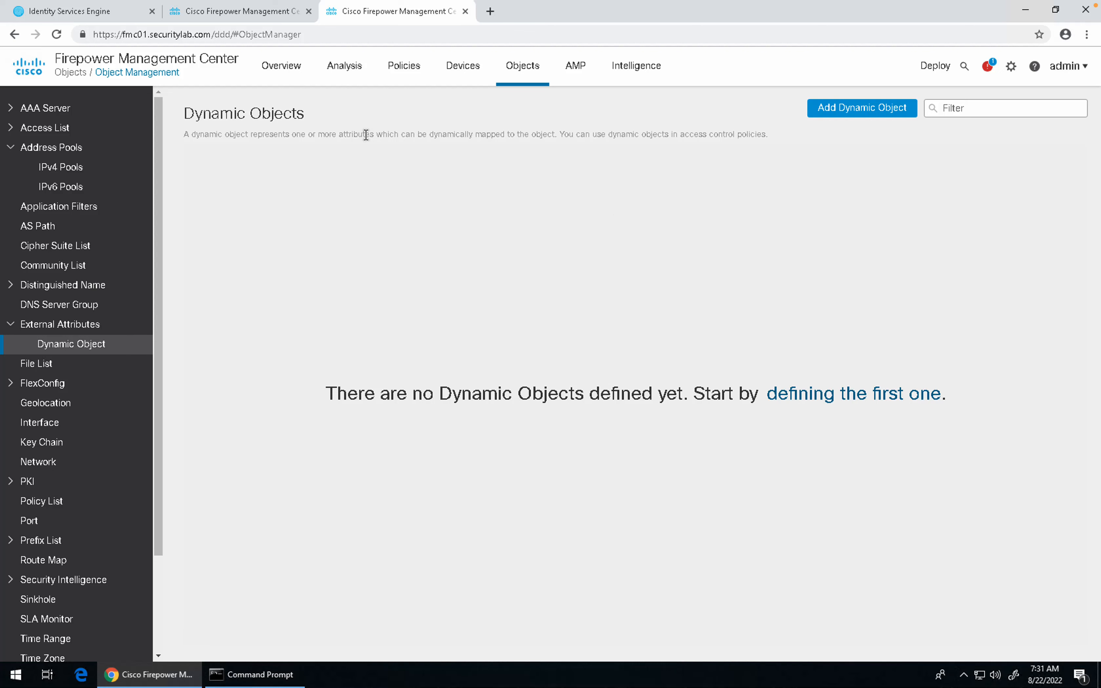
left_click(58, 356)
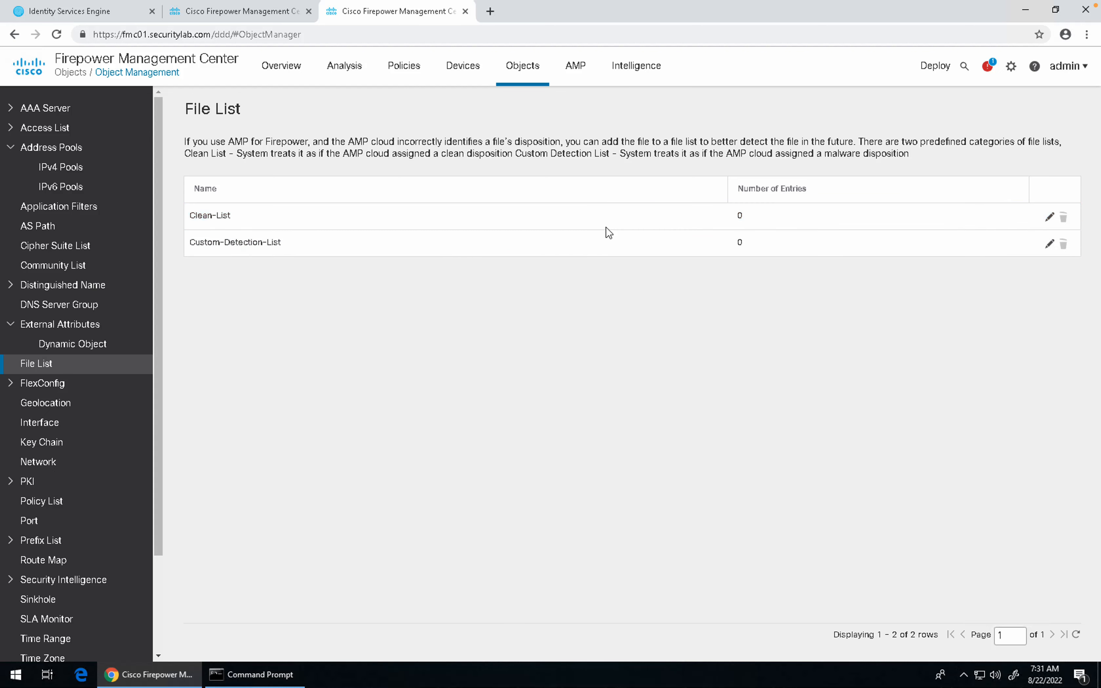
left_click(11, 383)
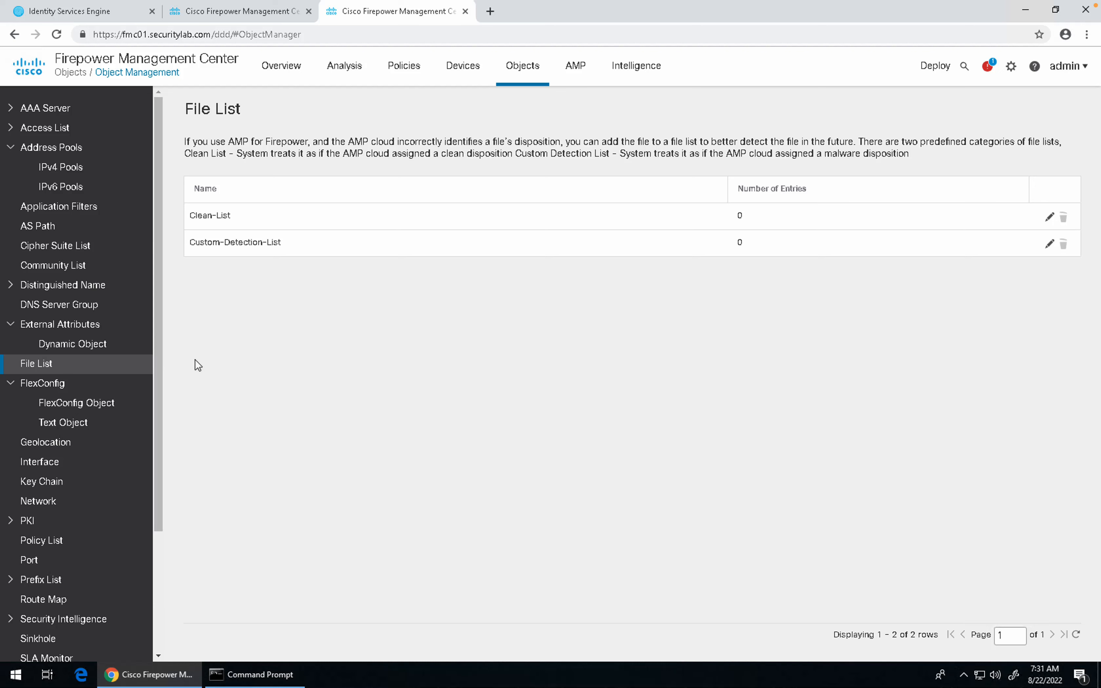
Step: Start a geolocation object named Allowed Countries
left_click(53, 446)
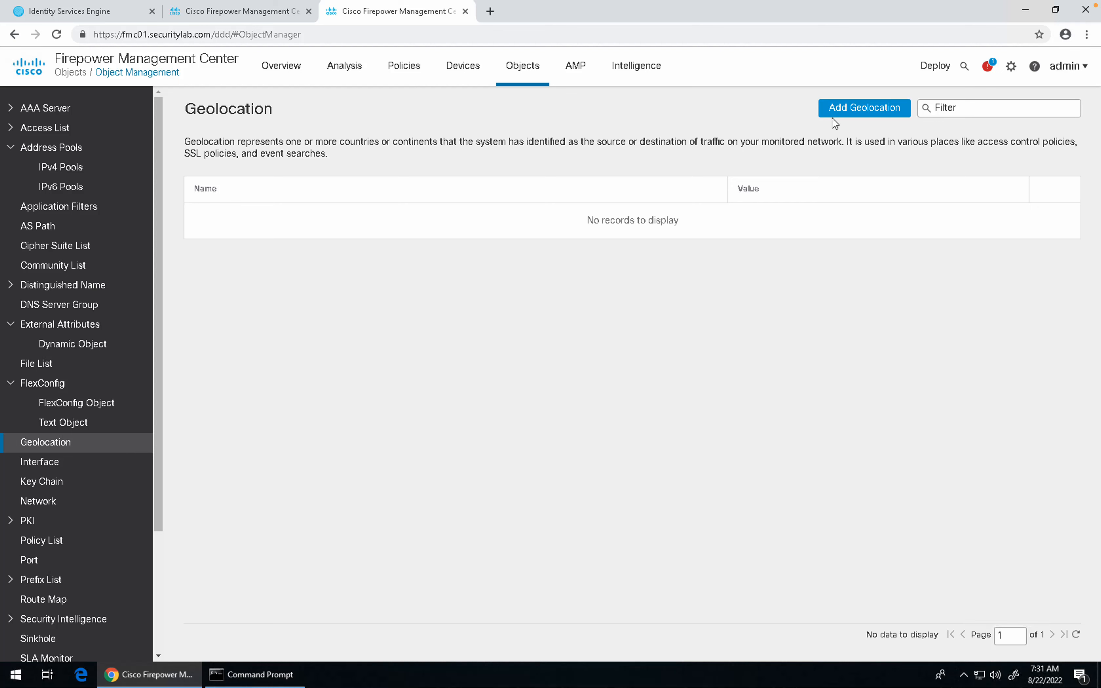
left_click(836, 113)
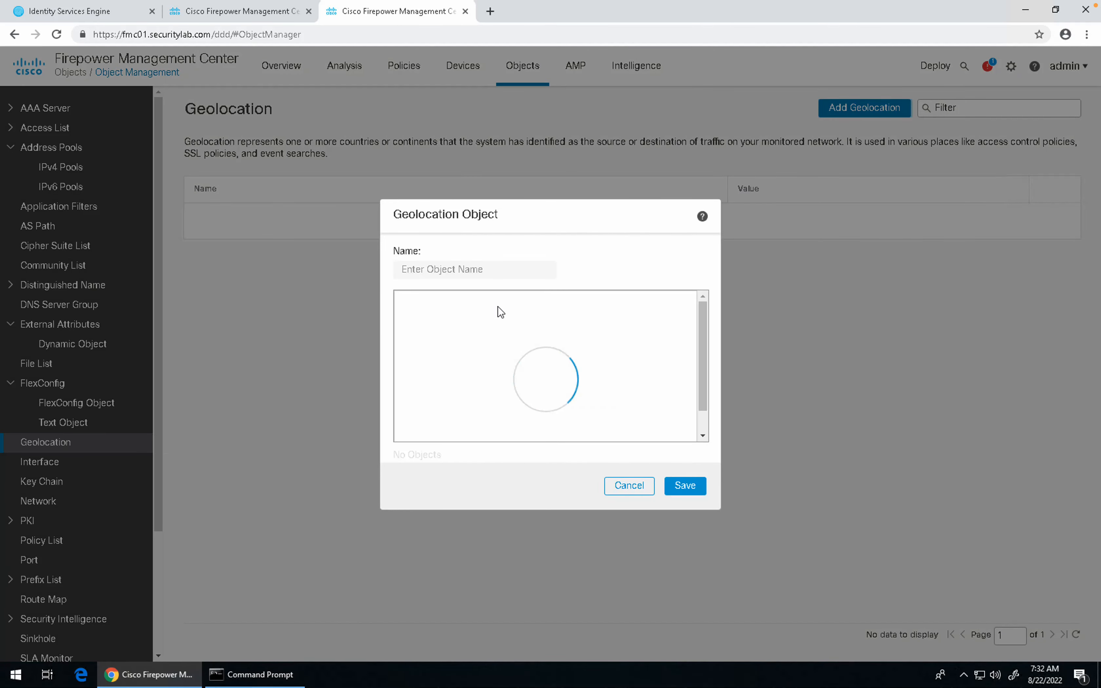
left_click(476, 273)
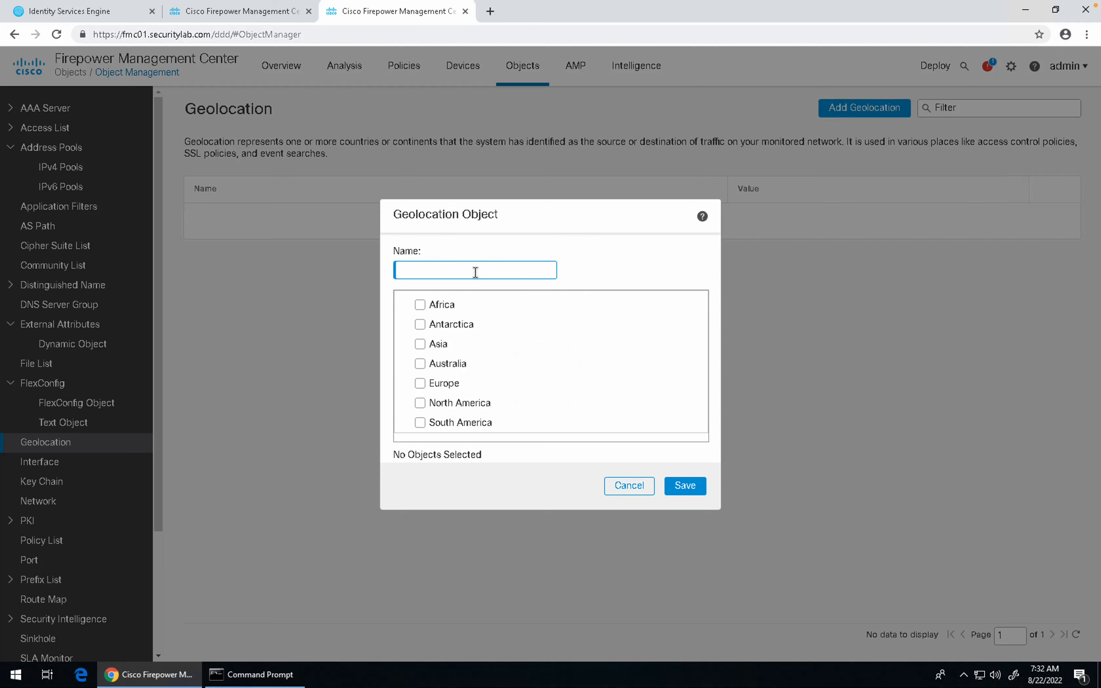
type("Allowed Coun")
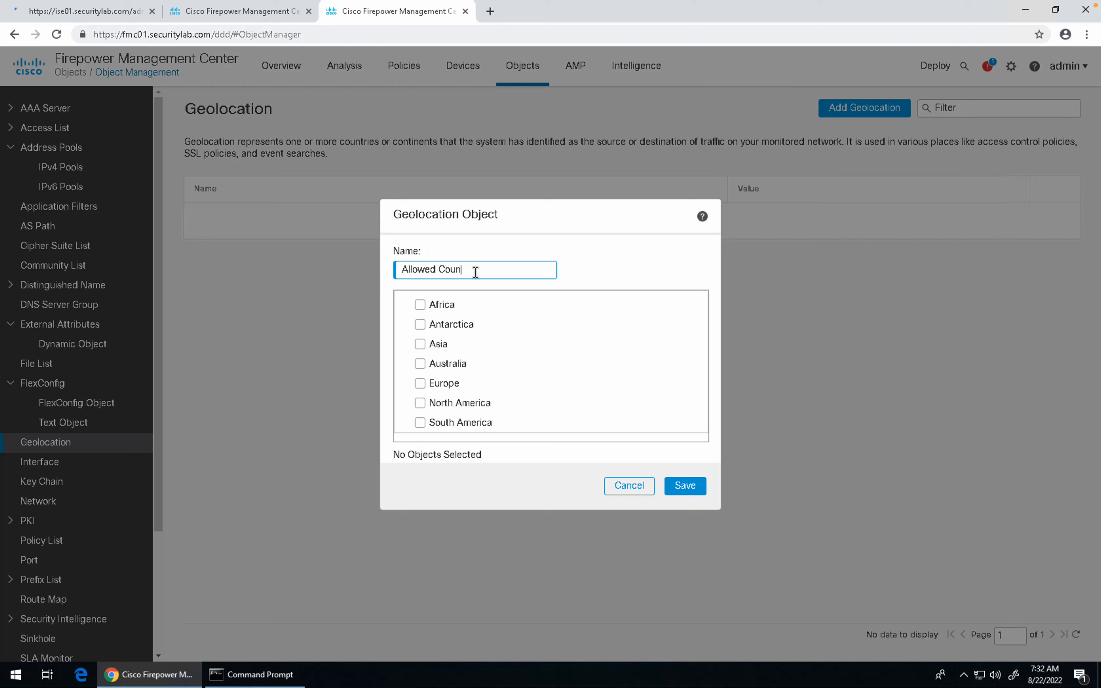
type("tries")
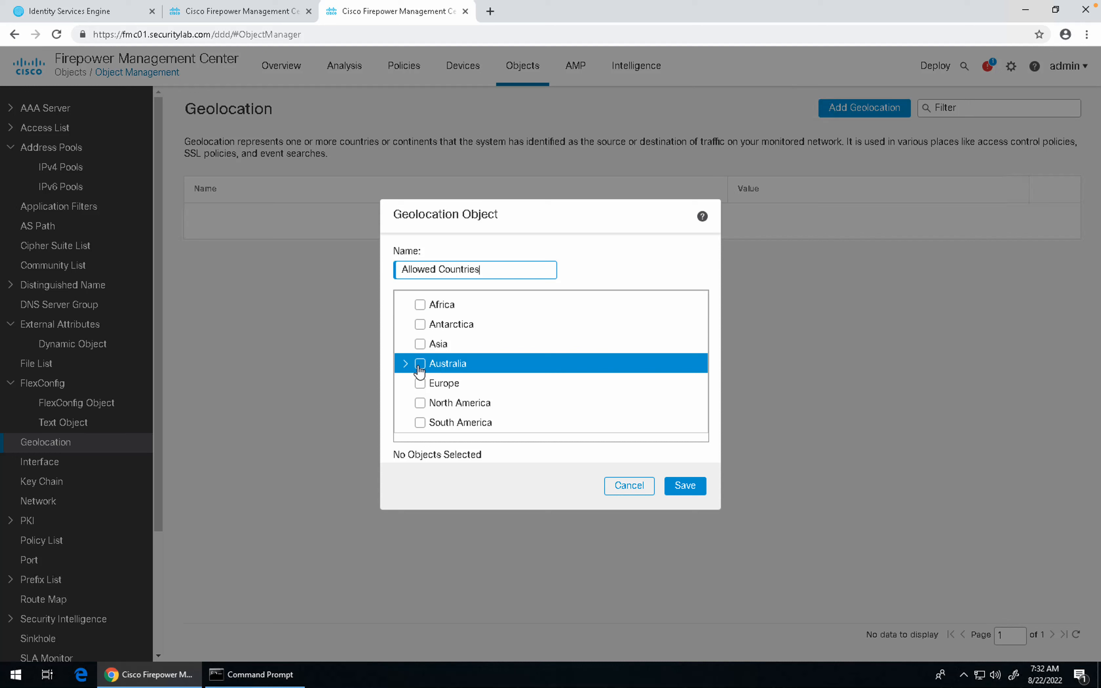
Step: Change the new geolocation object's name to Allowed Continents
triple_click(461, 270)
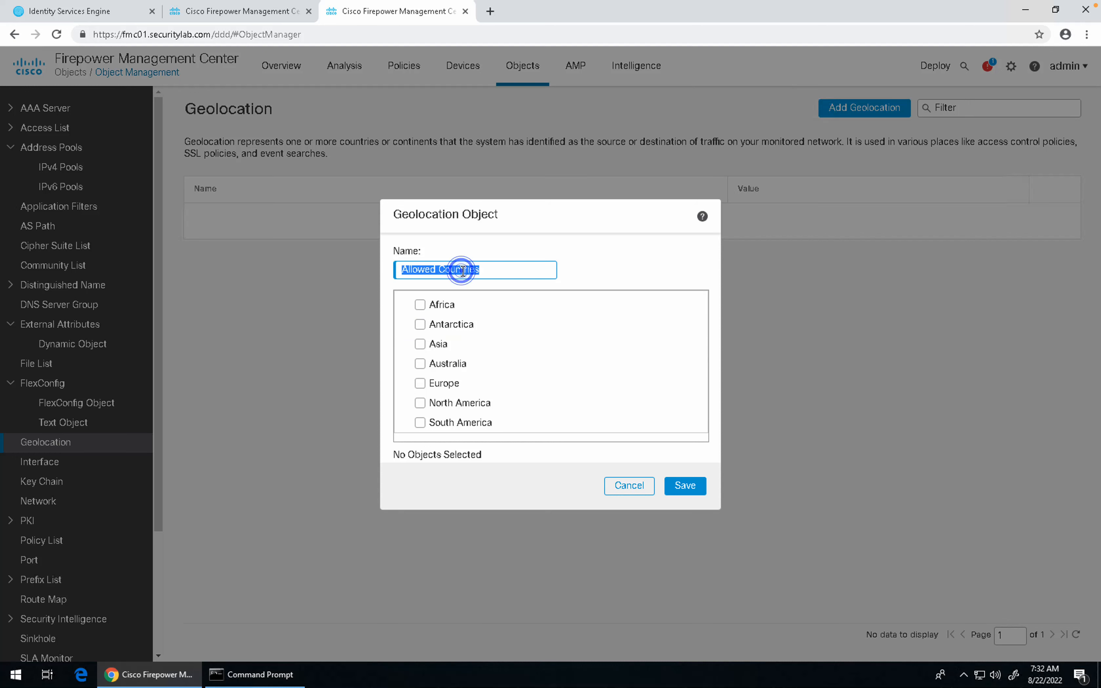
double_click(462, 272)
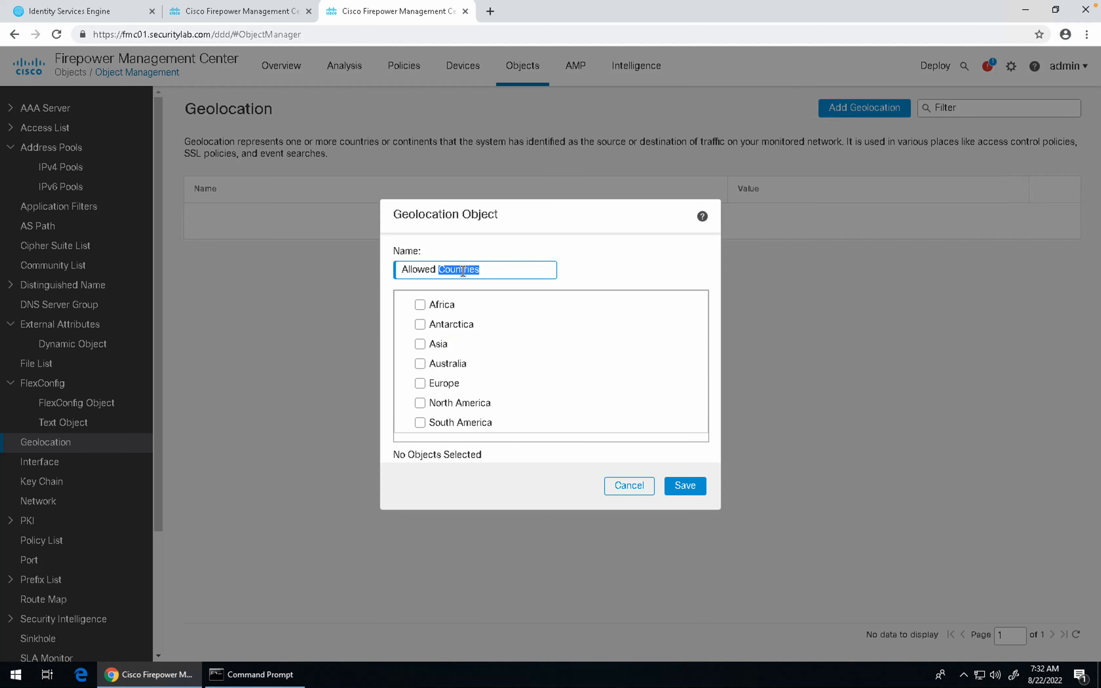
type("Continet")
key("BackSpace")
type("nts")
left_click(456, 370)
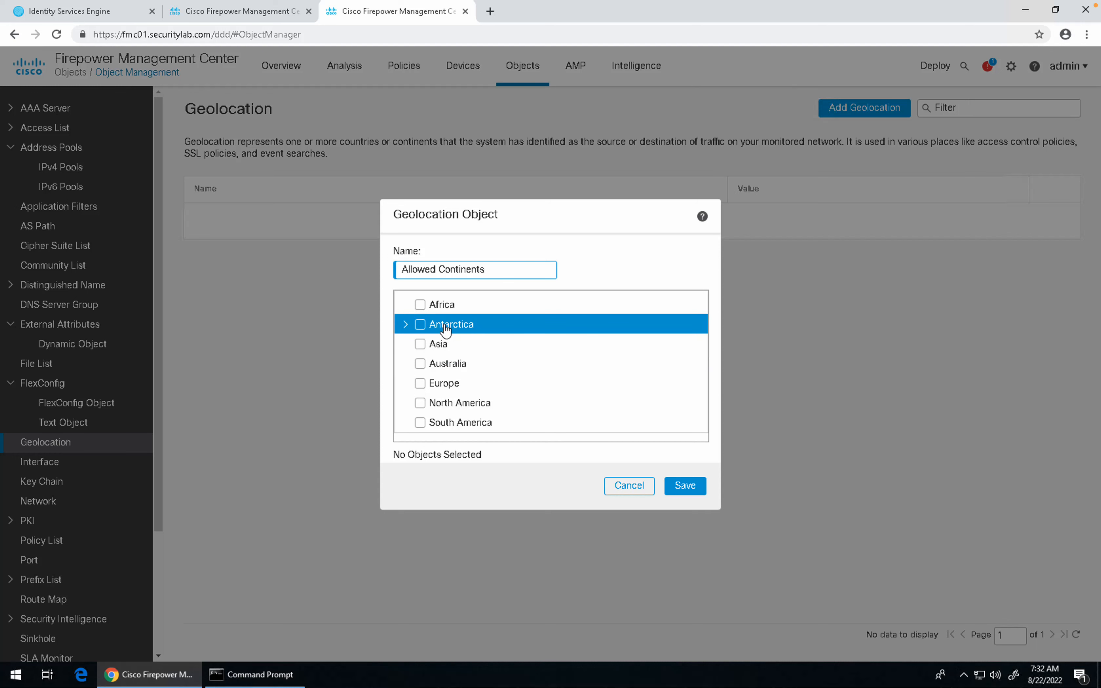
Step: Include Antarctica, Australia, Europe and North America in the allowed continents geolocation object
left_click(420, 325)
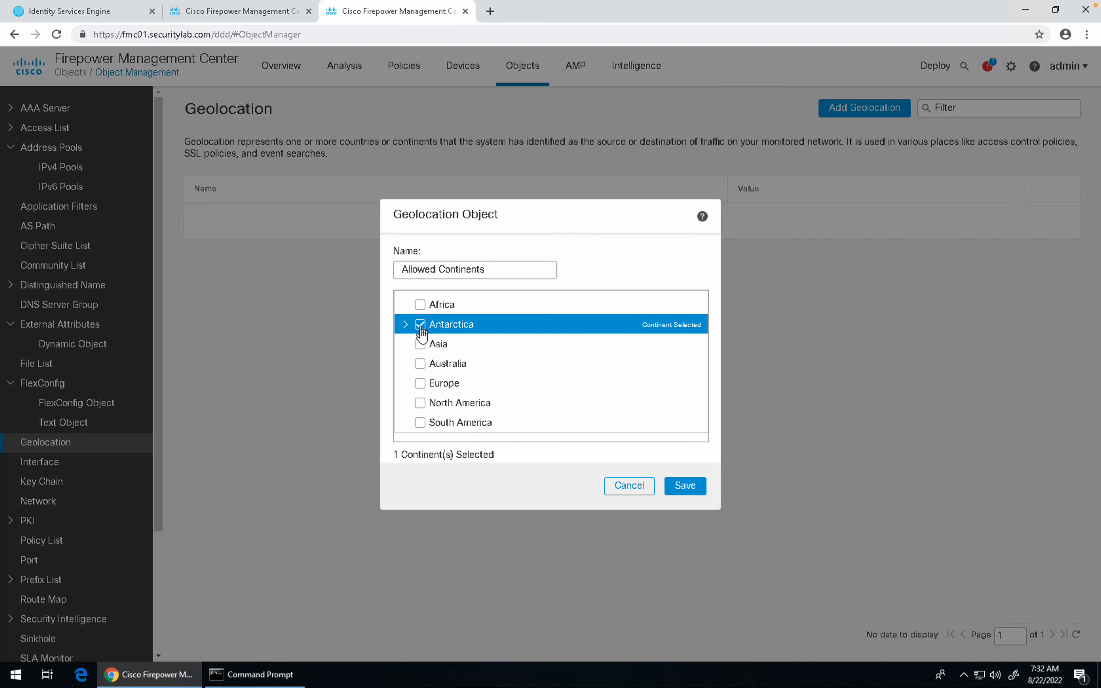
left_click(421, 365)
left_click(421, 385)
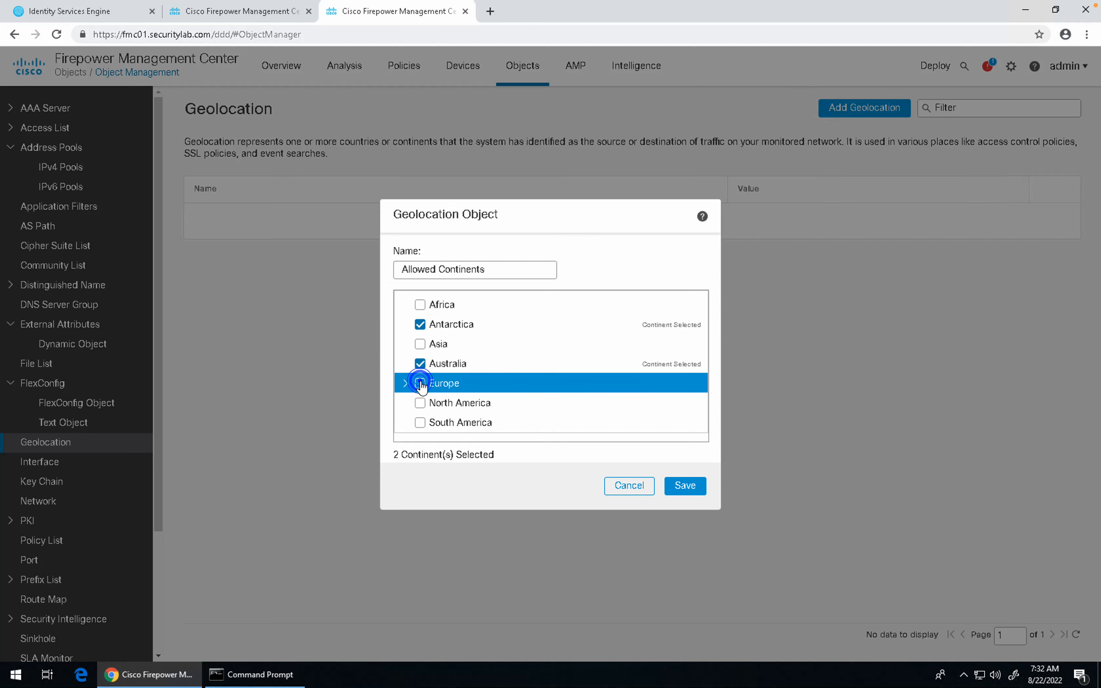
left_click(420, 403)
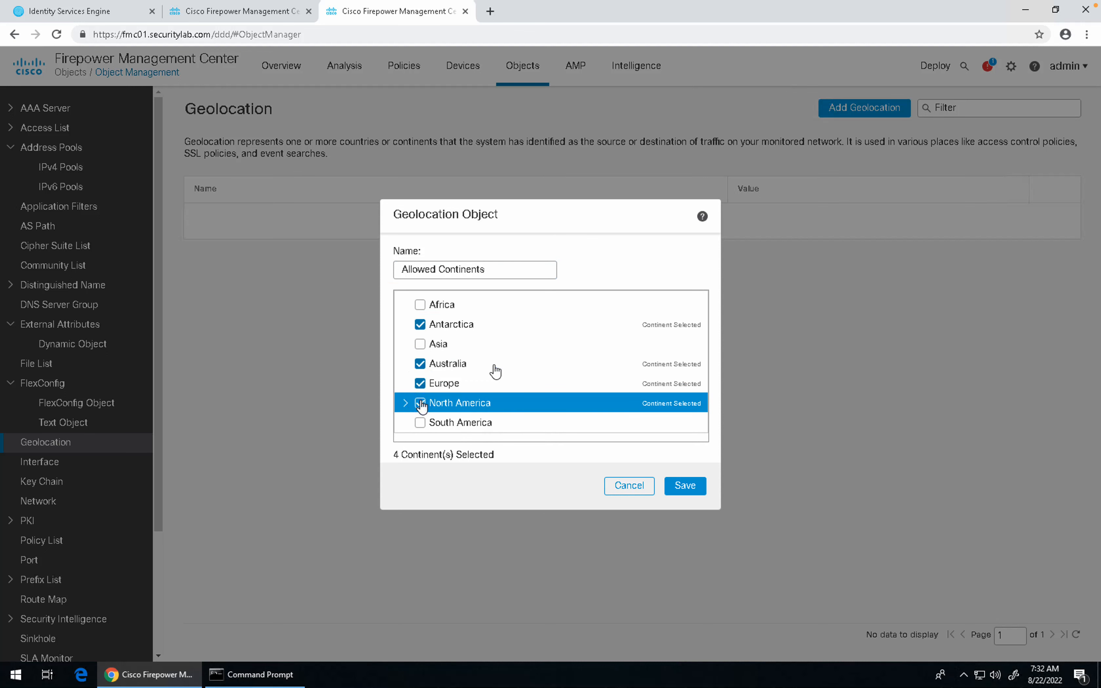
left_click(504, 268)
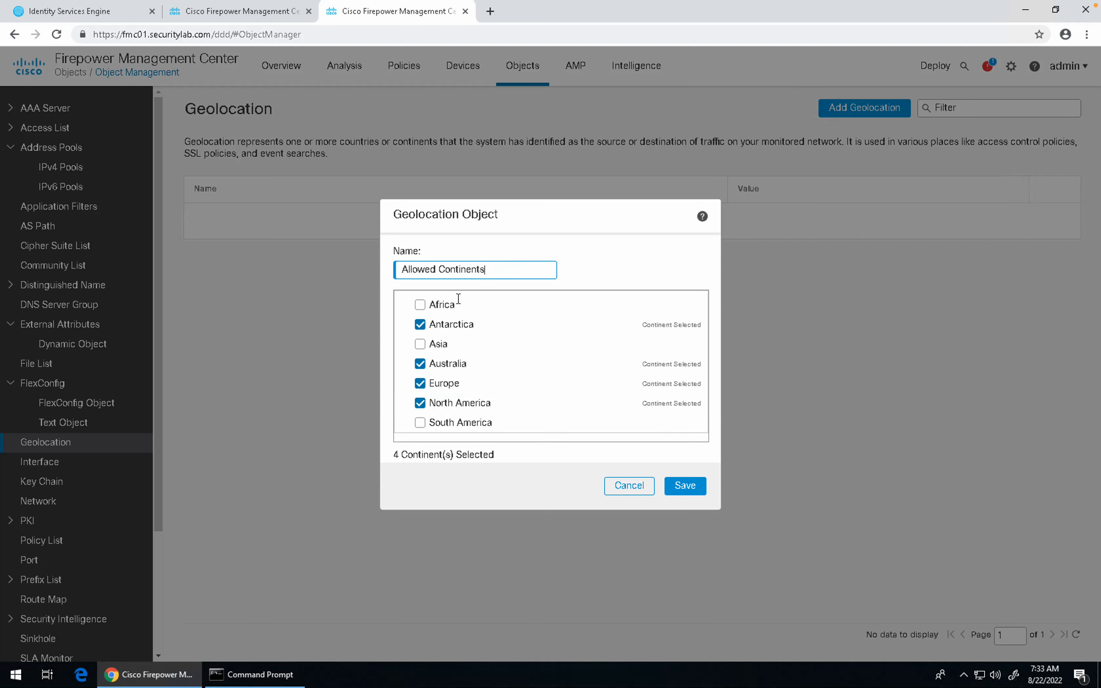
left_click(450, 308)
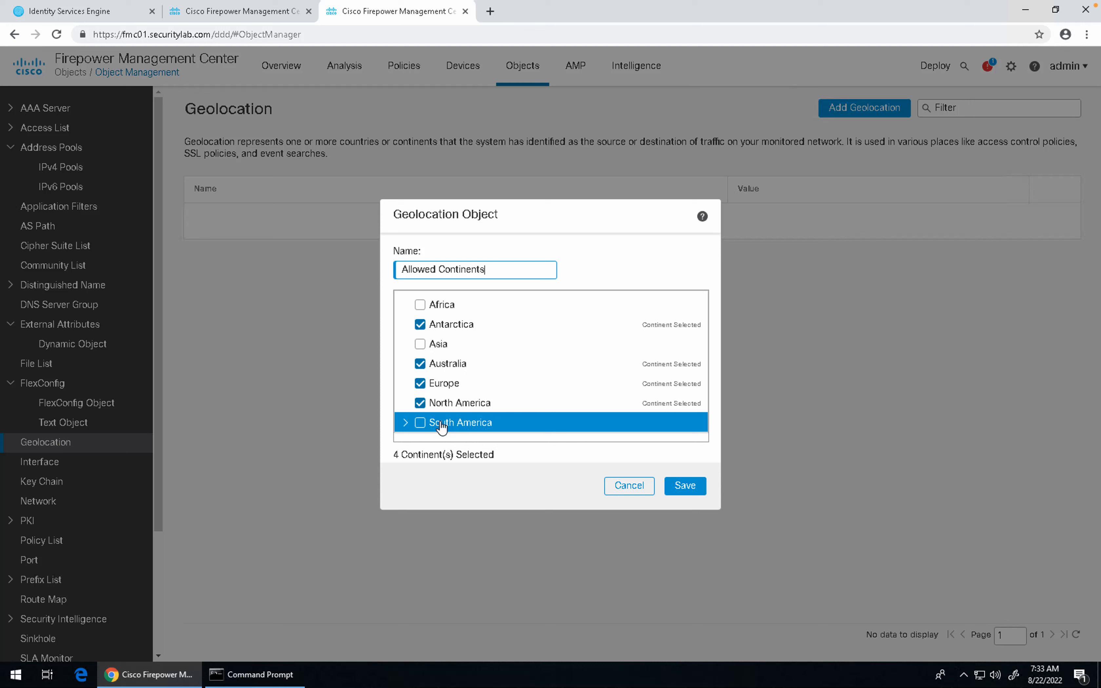
Step: Correct the geolocation object's name to Allowed_Continents, with an underscore instead of the space, and save it
left_click(679, 485)
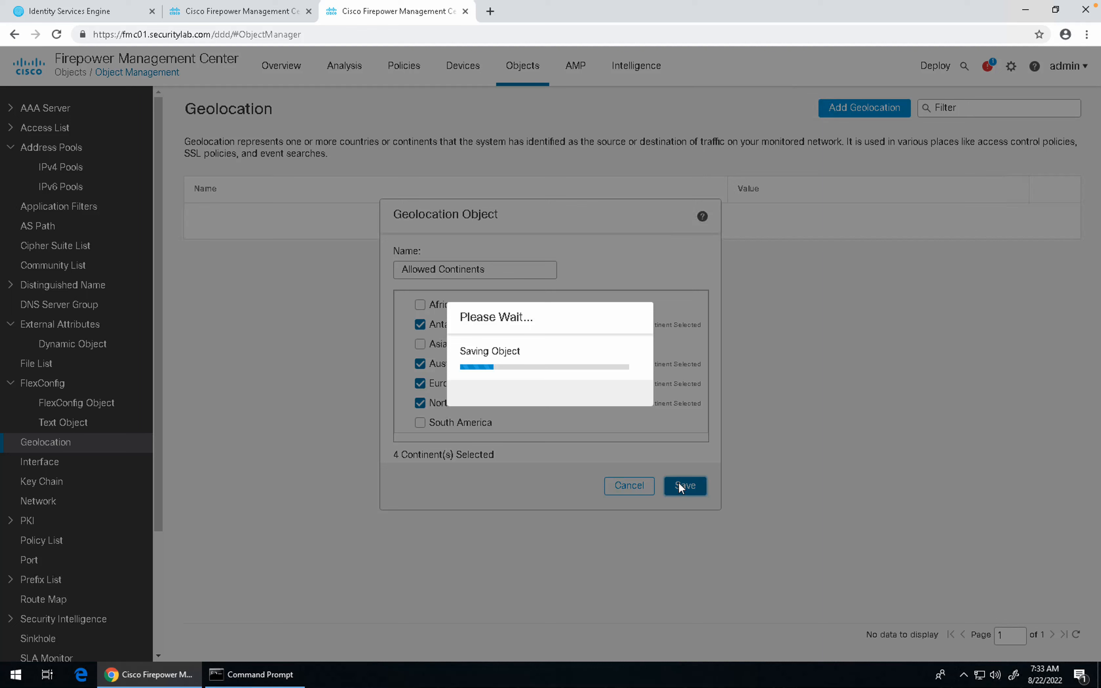
left_click(440, 271)
key("BackSpace")
type("_")
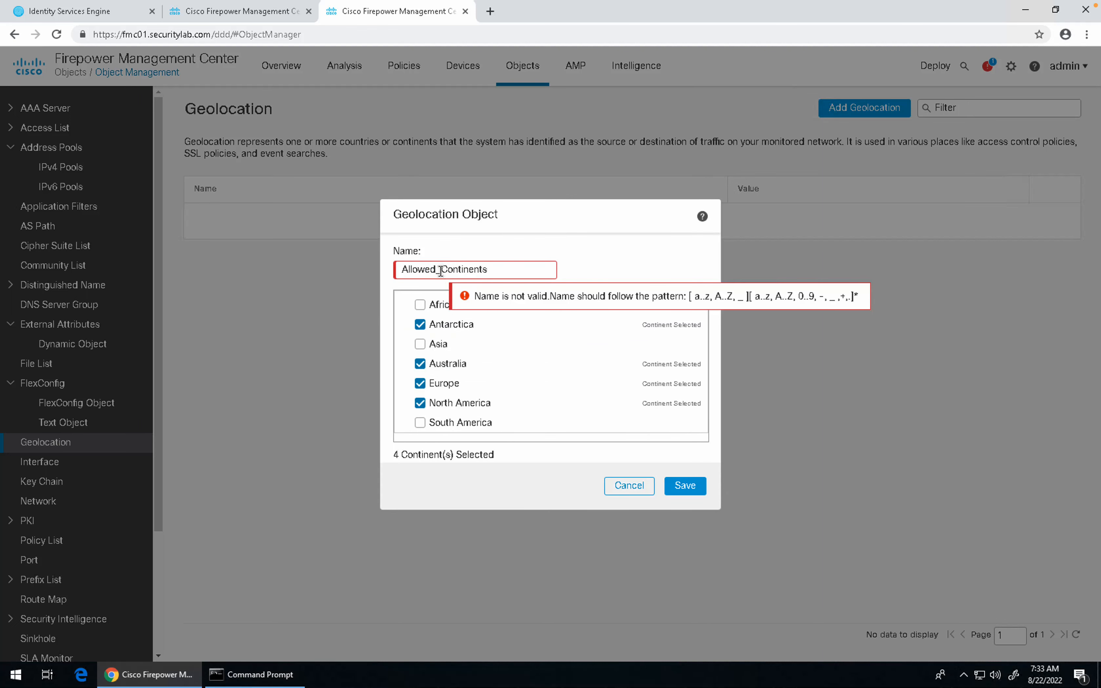
left_click(692, 488)
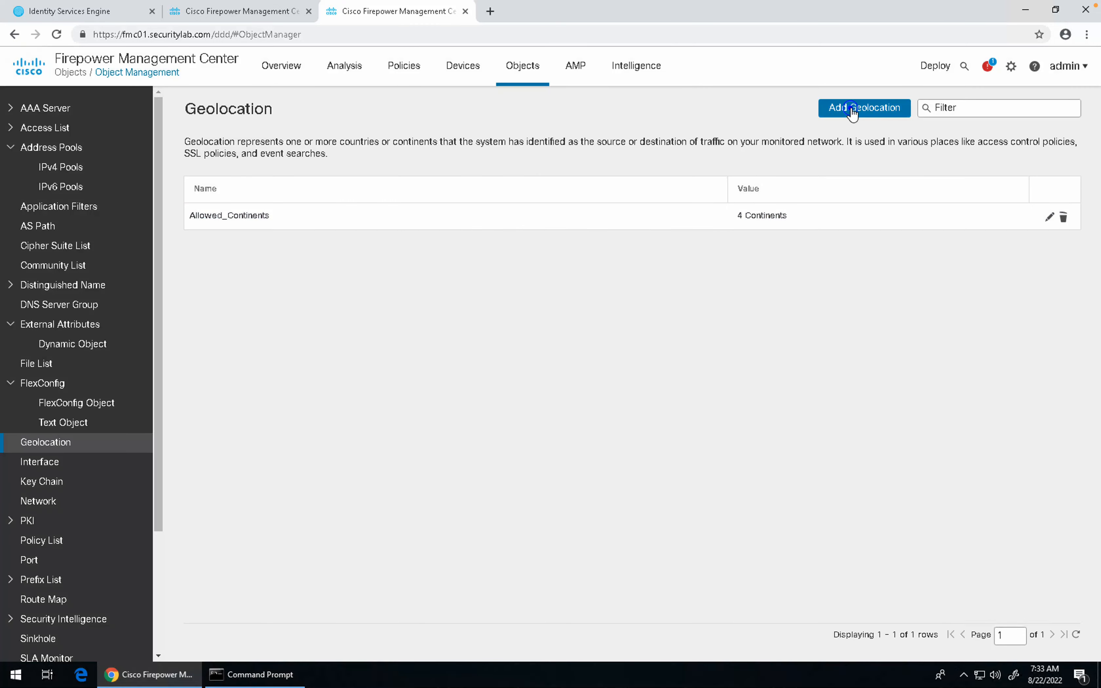
Step: Create and save a geolocation object named Block_Continents containing Africa, Asia and South America
left_click(850, 107)
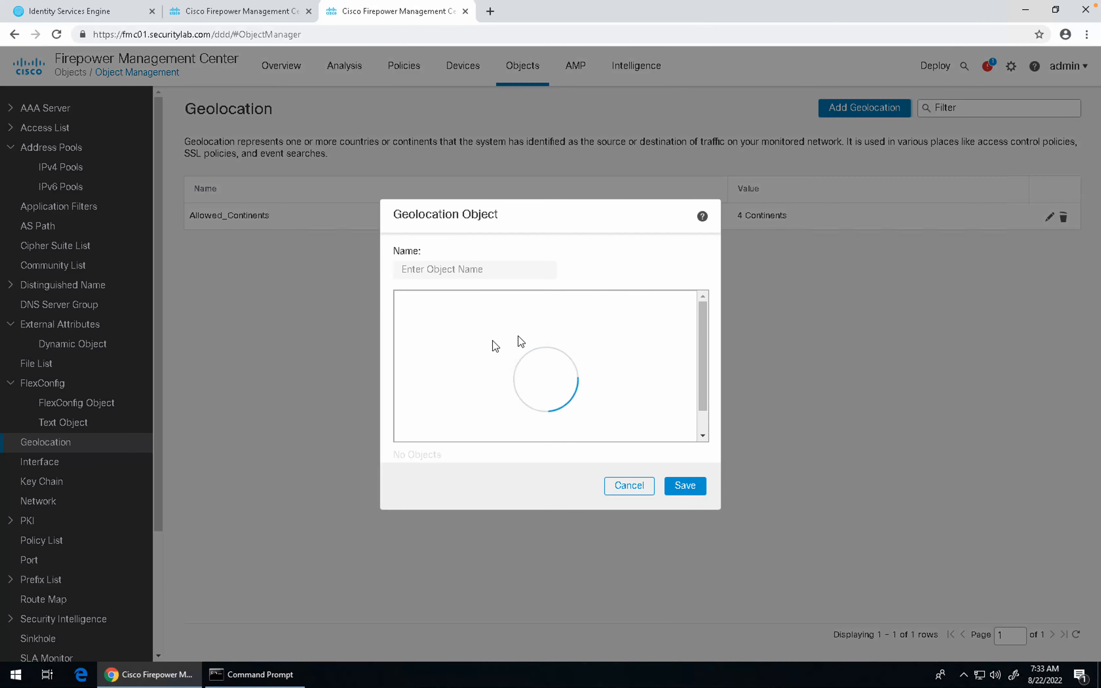
left_click(464, 271)
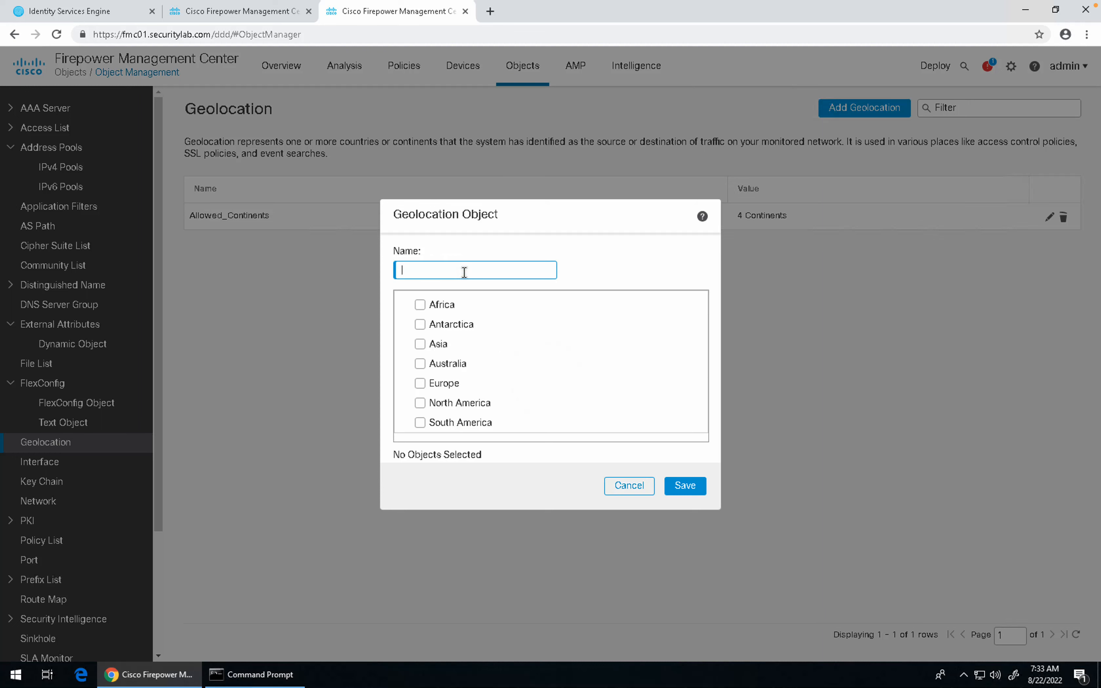
type("Block_Continents")
left_click(418, 305)
left_click(420, 344)
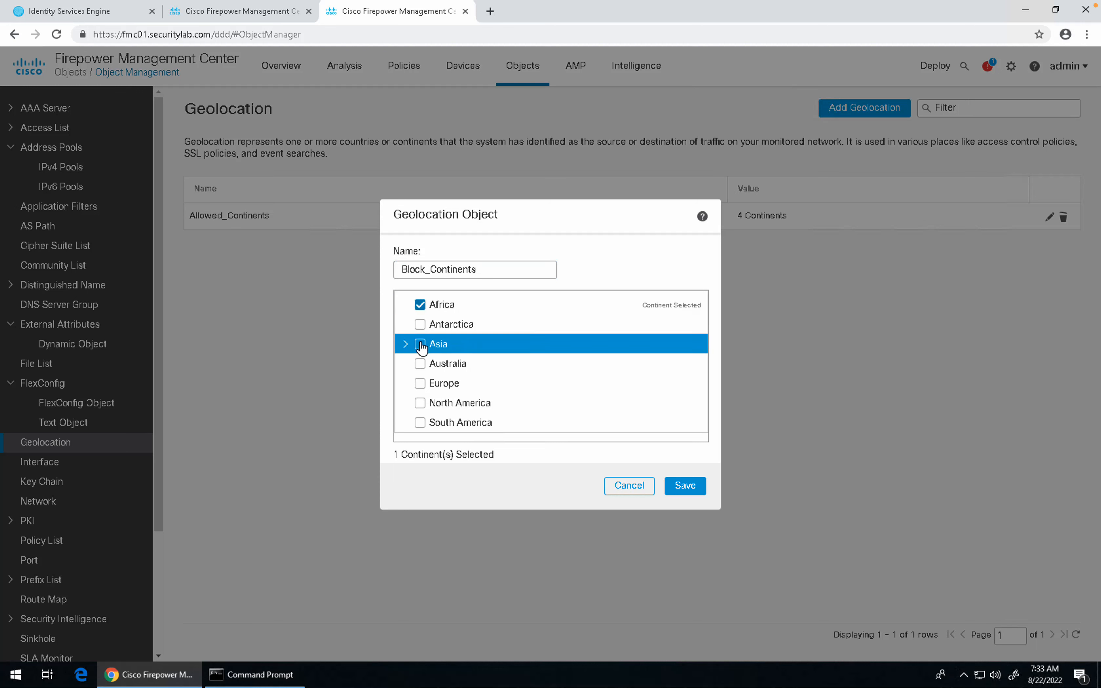
left_click(420, 422)
left_click(686, 486)
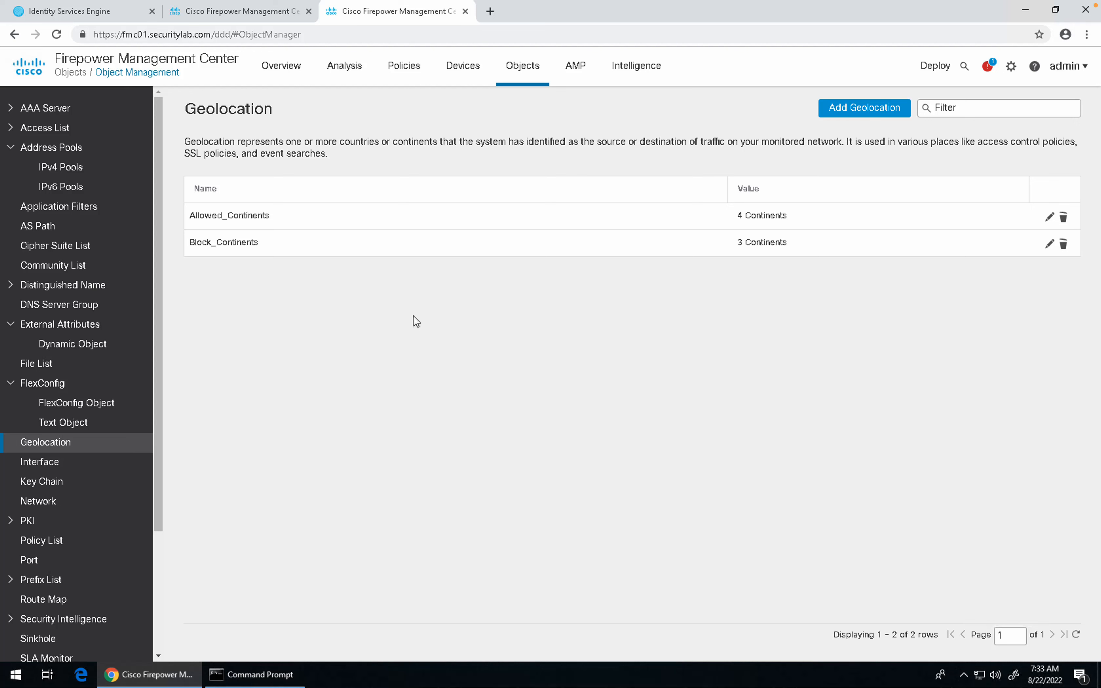
Step: Review the Interface objects and the interface object types that can be added, plus the Key Chain and Network pages
left_click(10, 324)
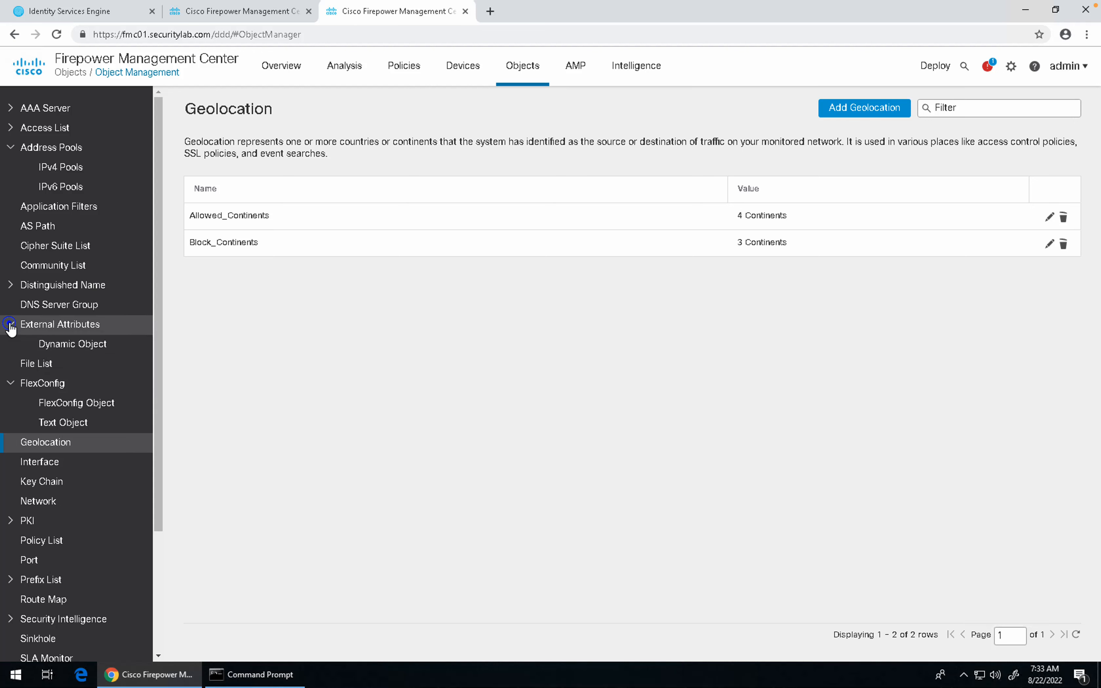
left_click(10, 363)
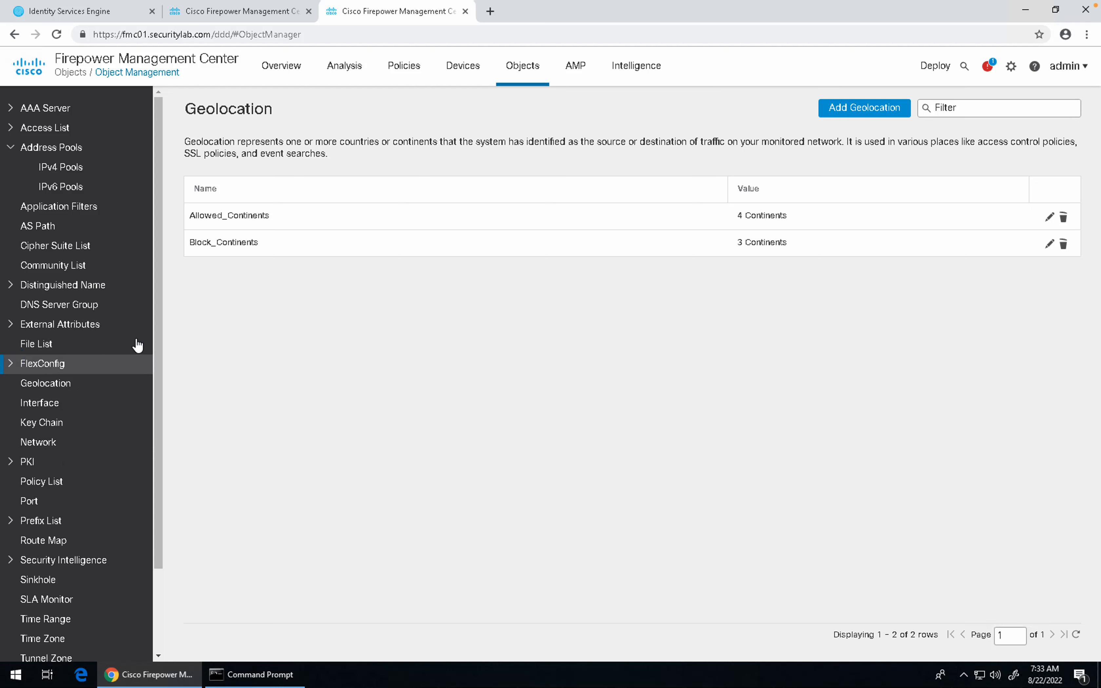
left_click(56, 403)
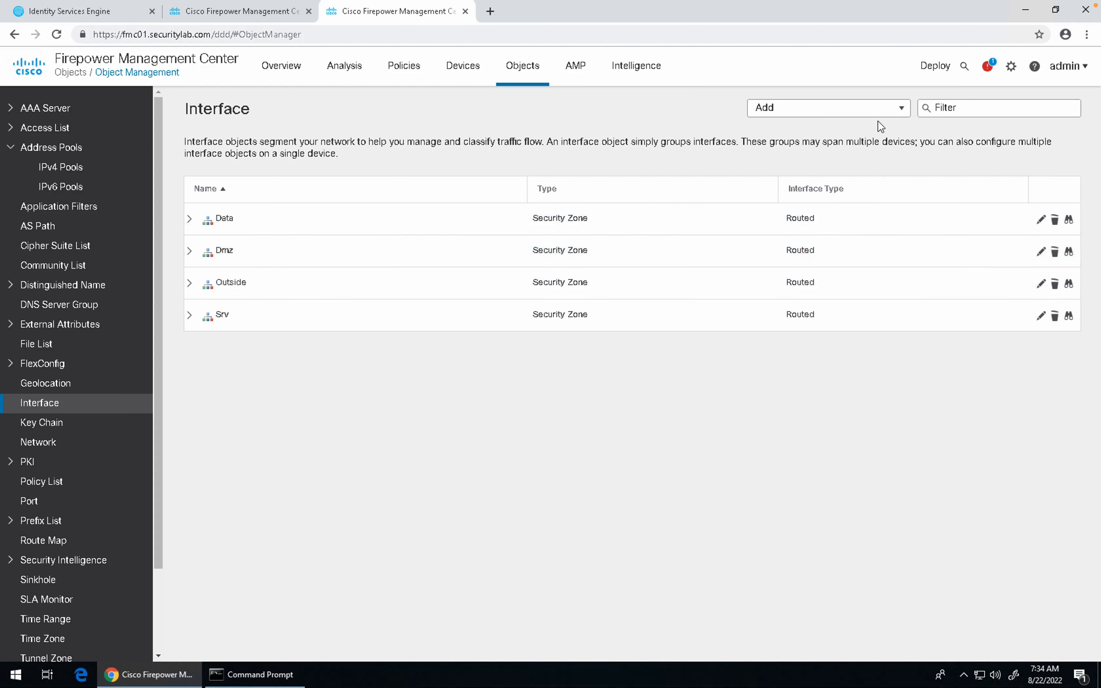
left_click(900, 109)
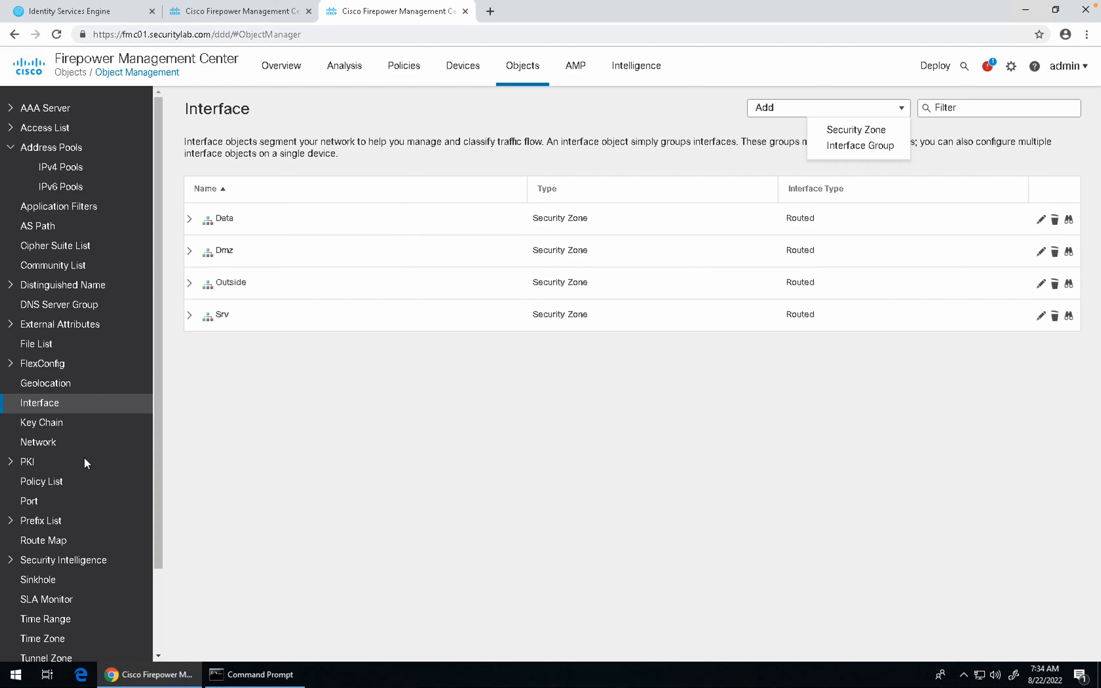
left_click(63, 424)
left_click(73, 442)
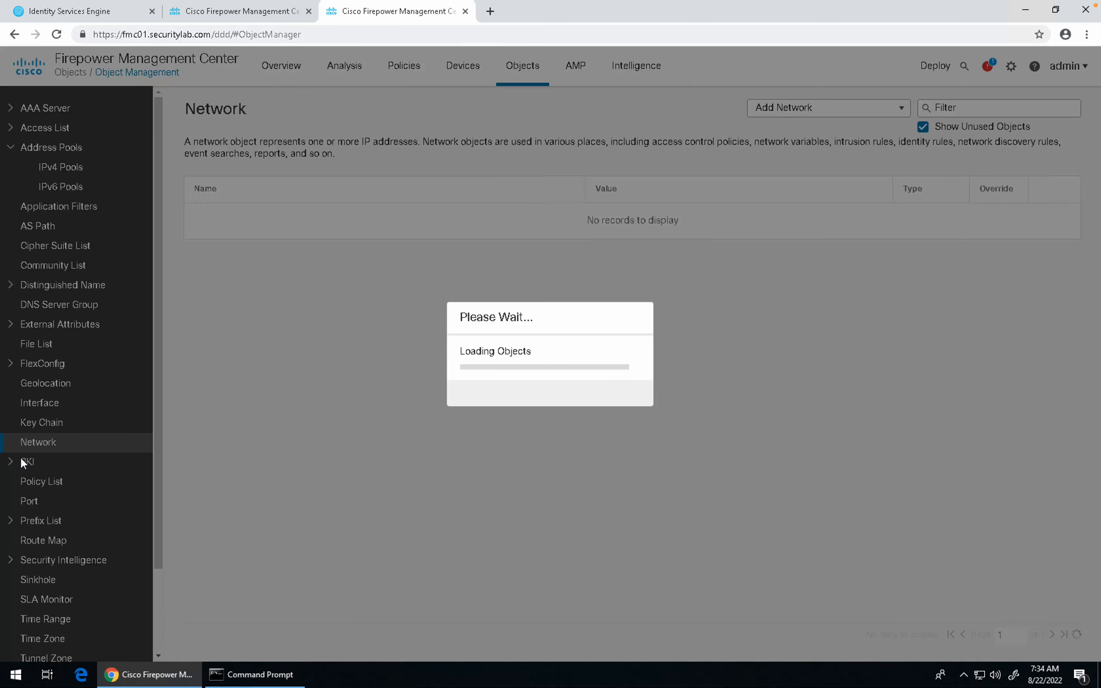
Step: Examine the object types available under PKI and read the description of policy list objects
left_click(22, 462)
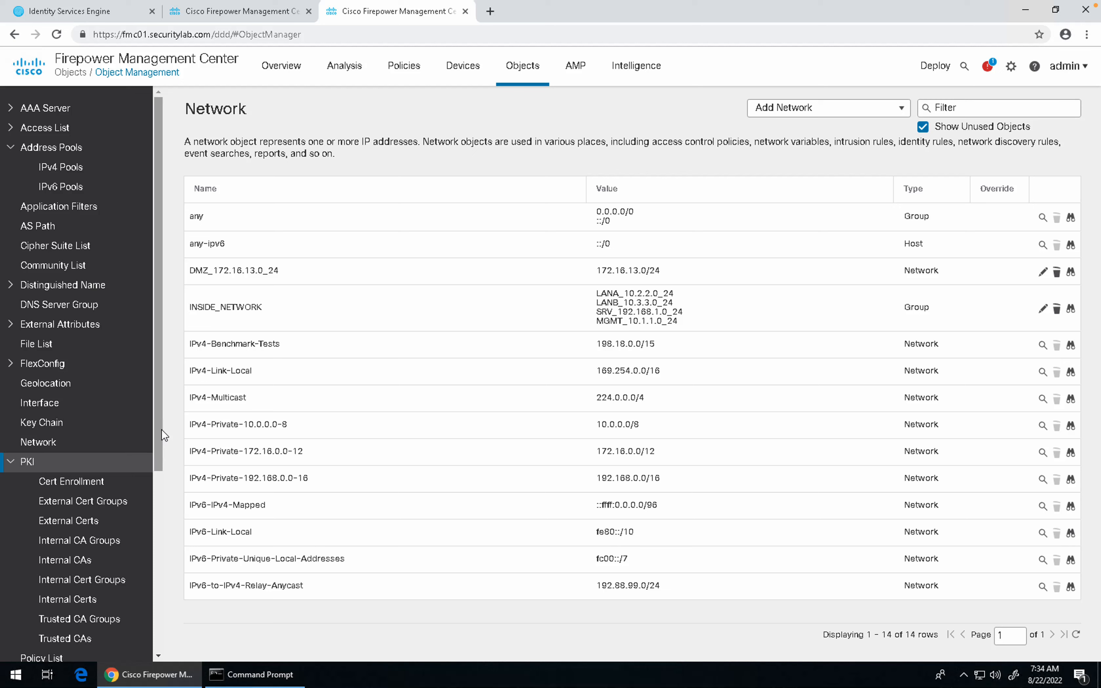
left_click_drag(158, 446, 142, 509)
scroll(142, 510, "down", 2)
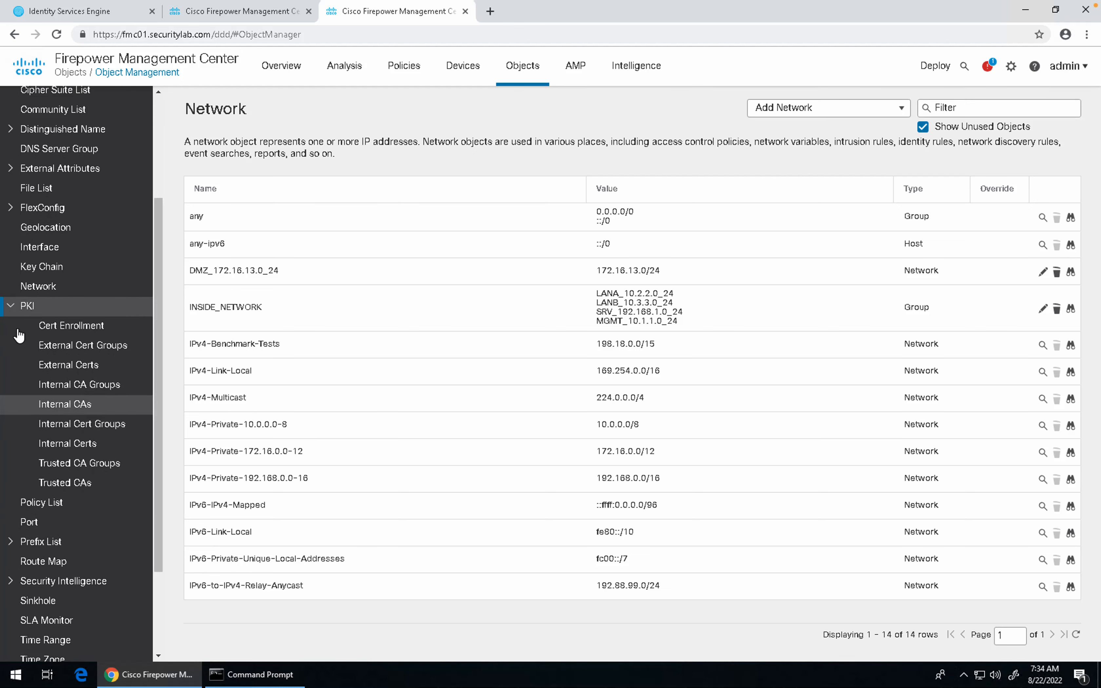
left_click(11, 305)
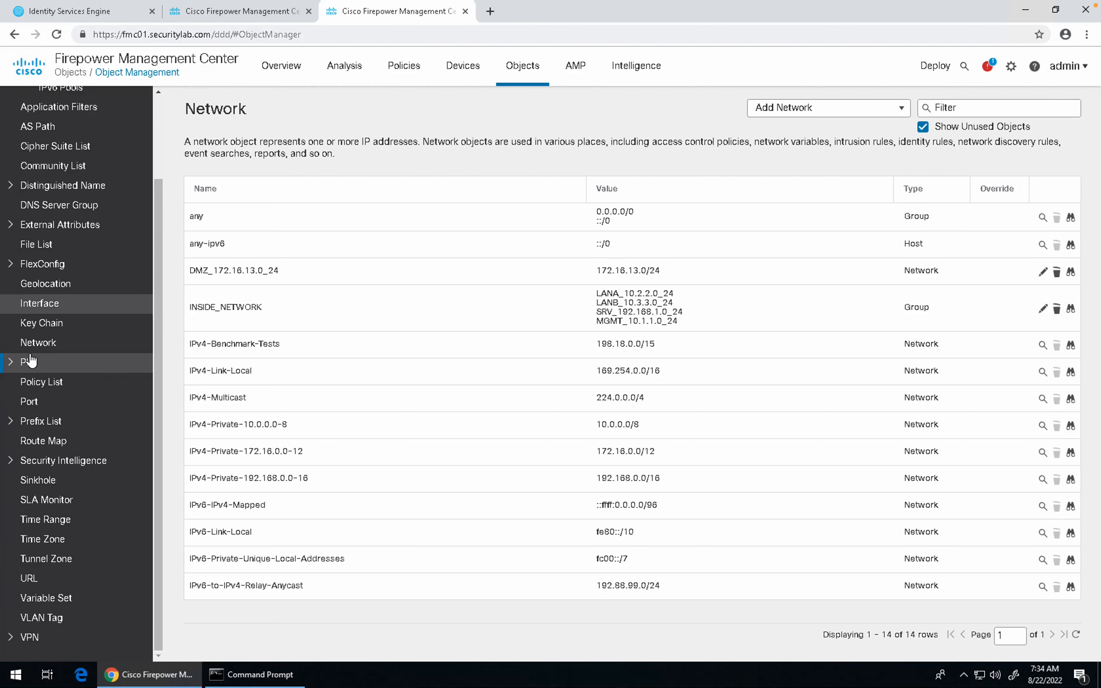
left_click(37, 384)
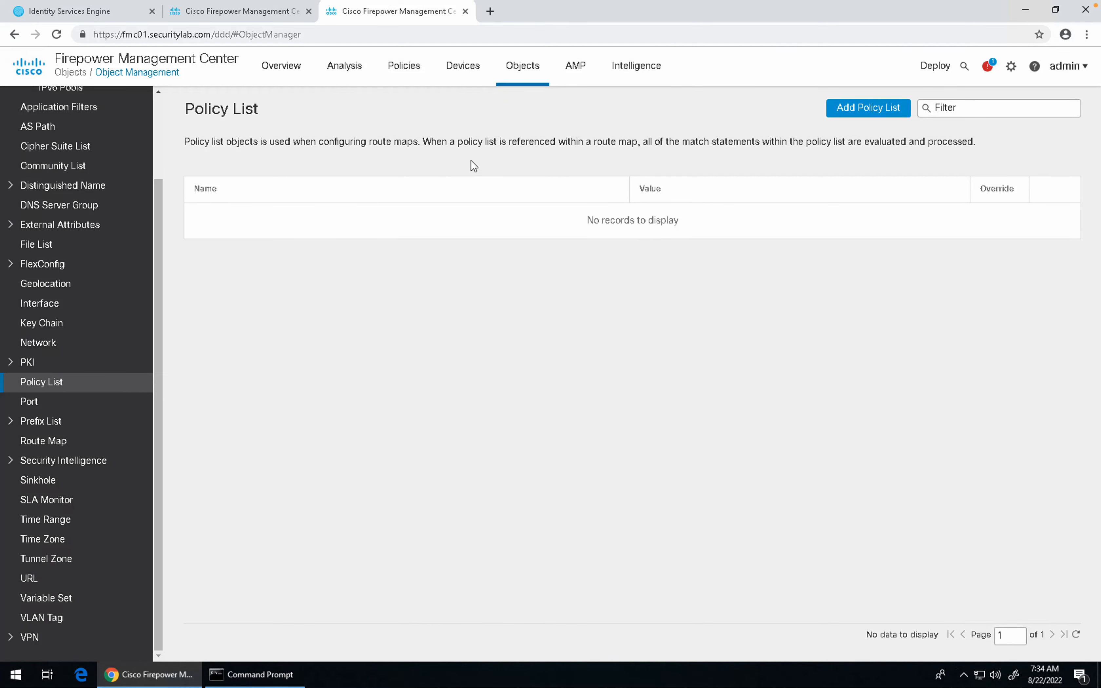
left_click_drag(324, 142, 426, 145)
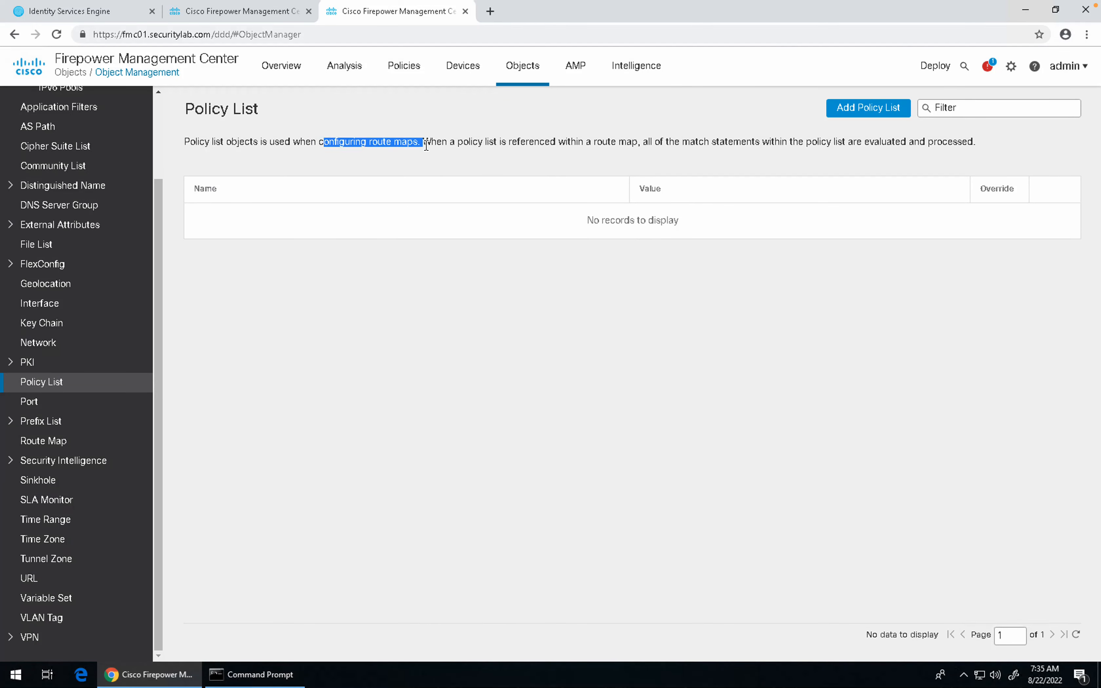
left_click_drag(517, 143, 584, 145)
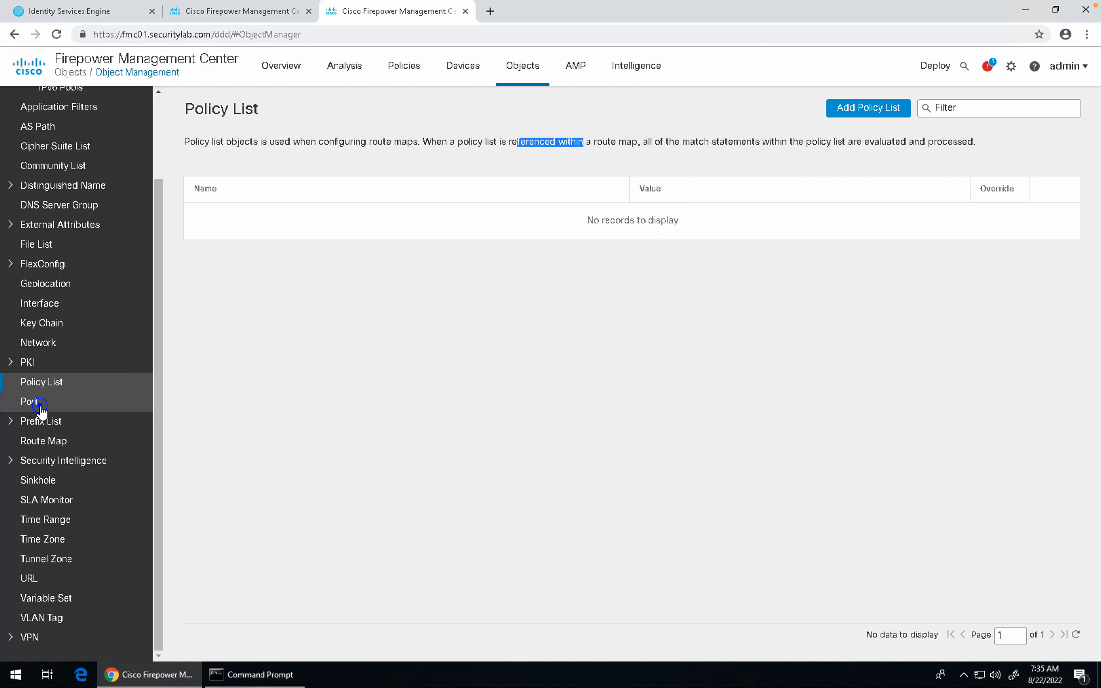
Step: Look through the predefined port objects and turn off Show Unused Objects
left_click(29, 402)
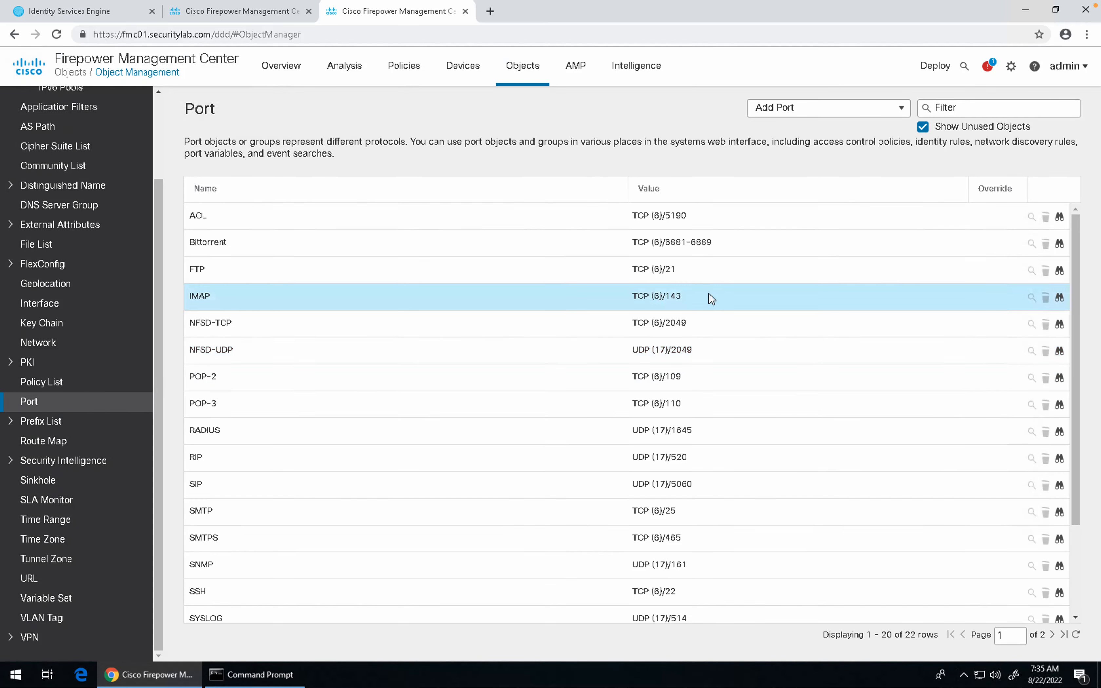
scroll(709, 294, "down", 1)
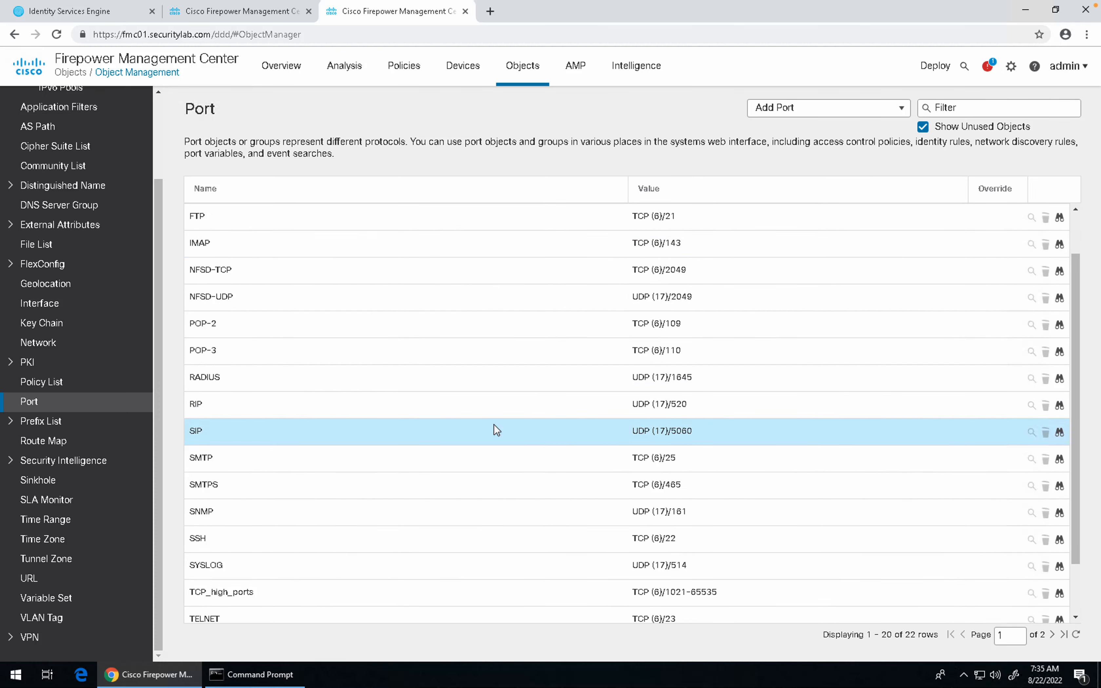
scroll(495, 426, "down", 2)
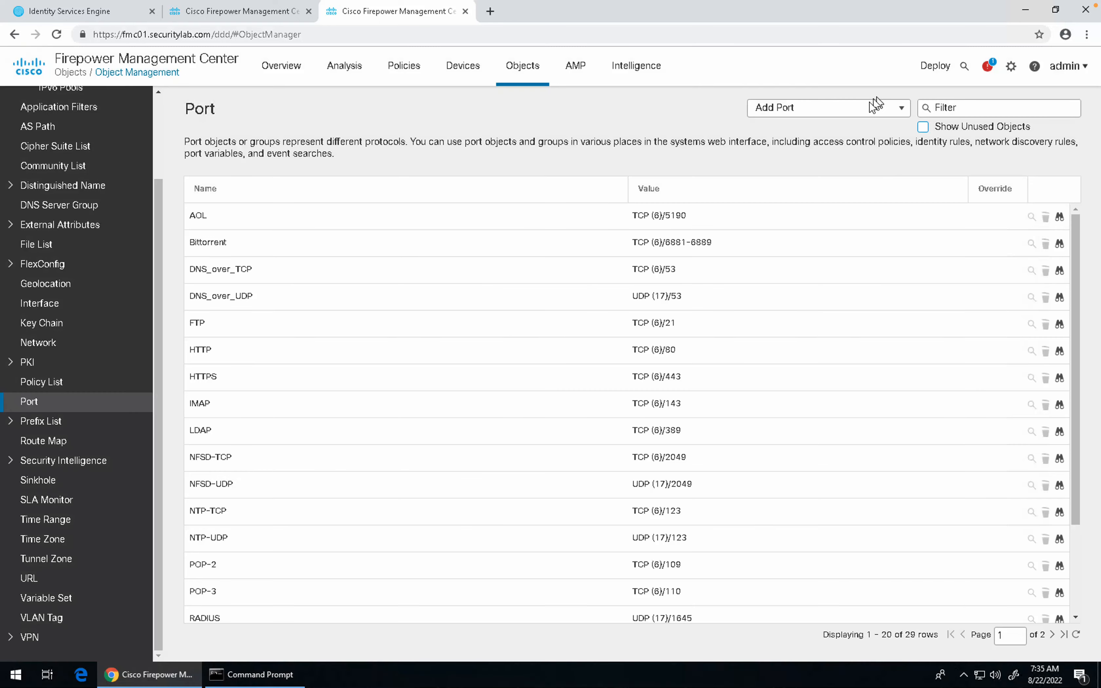
Step: Create and save a port object named DNS_Over_HTTPS using UDP port 443
left_click(856, 110)
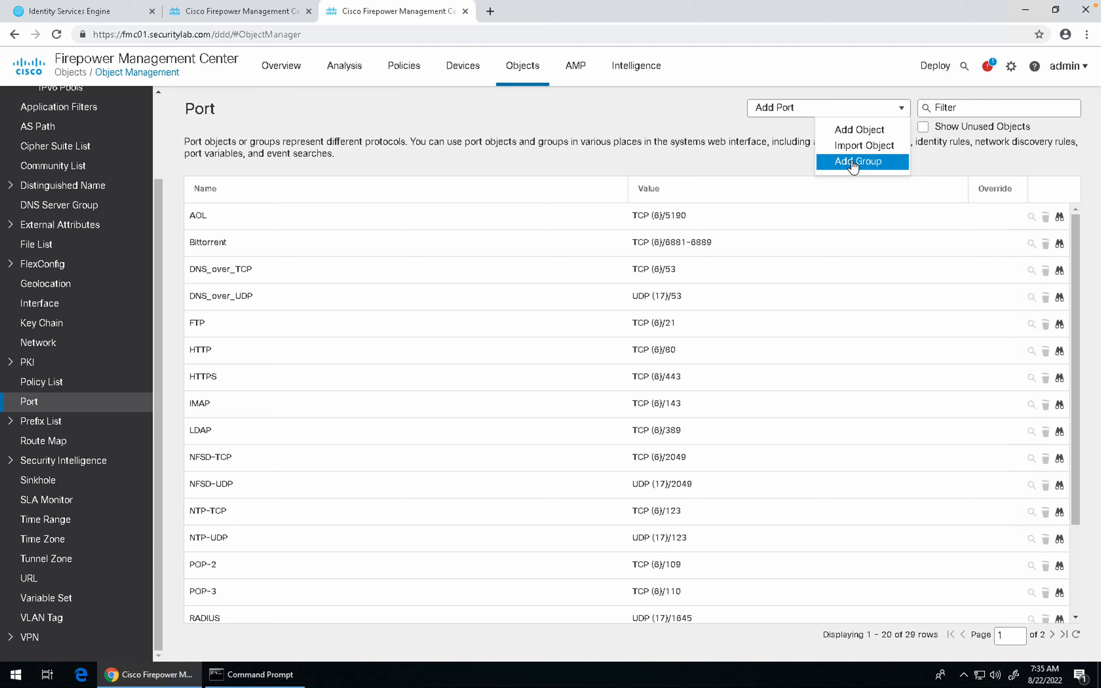
left_click(863, 131)
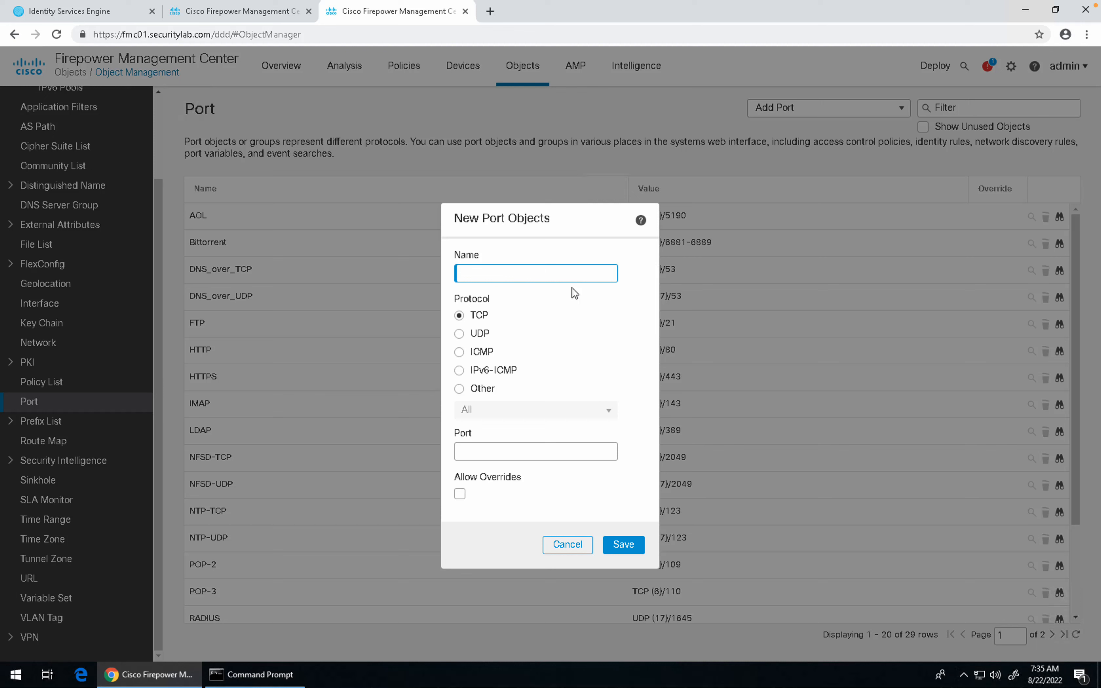
type("DNS_Over_HTTPS")
left_click(459, 333)
left_click(495, 457)
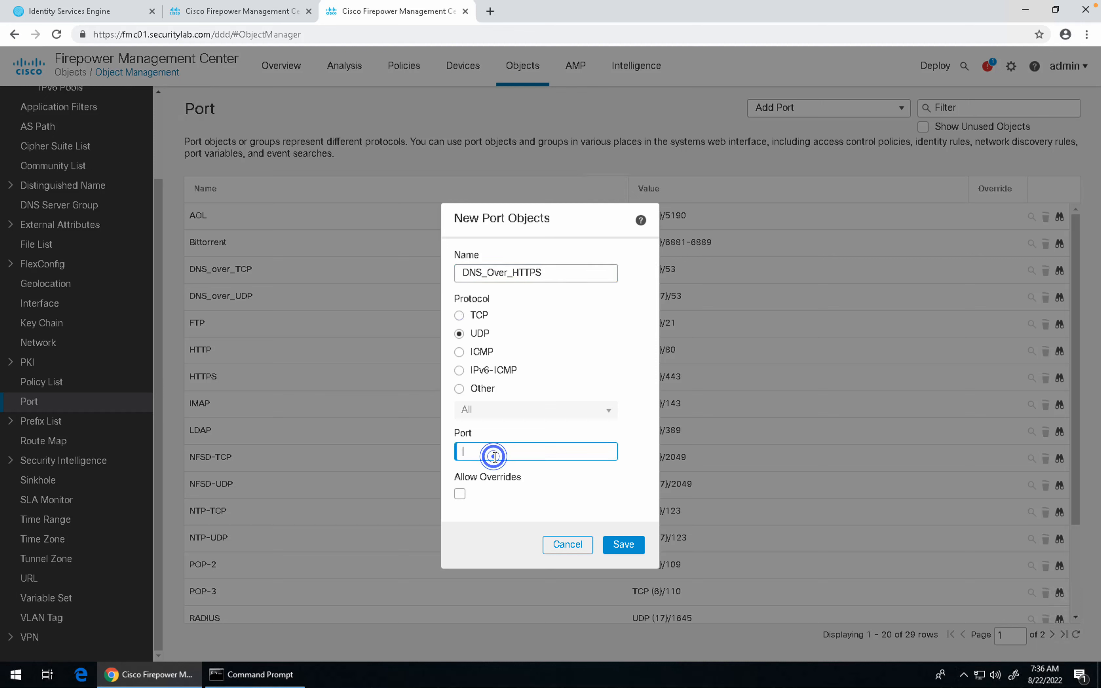
type("443")
left_click(617, 546)
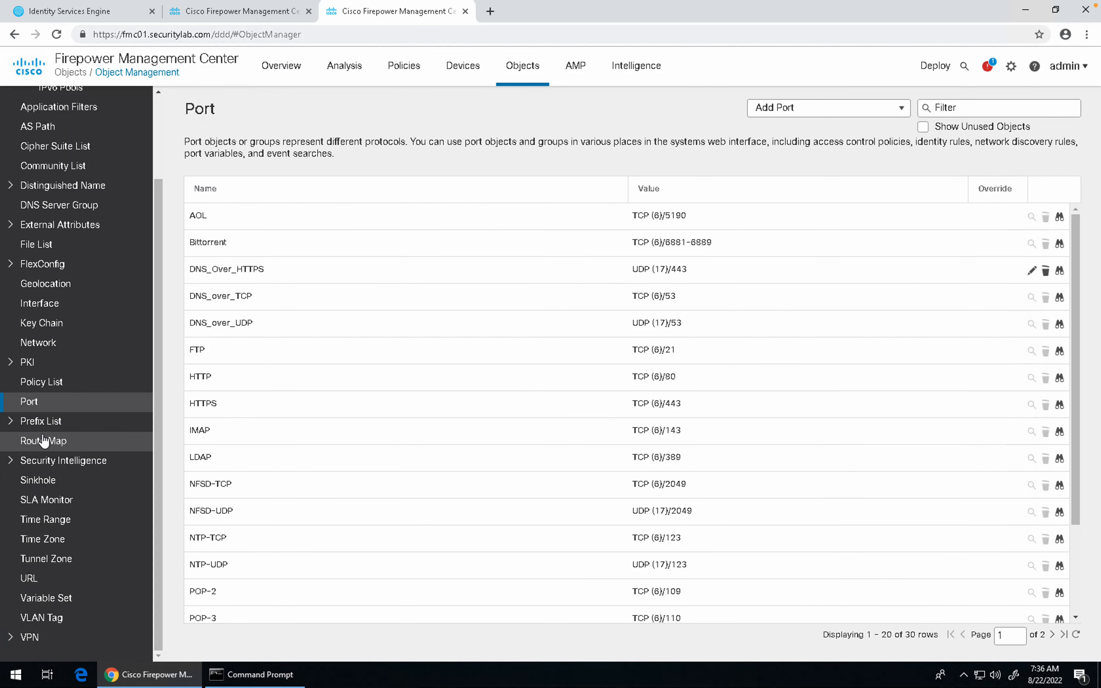
Step: Review the Security Intelligence DNS lists and feeds, checking the Cisco-DNS-and-URL-Intelligence-Feed update frequency and the Global-Block-List-for-DNS entries without changing them
left_click(12, 459)
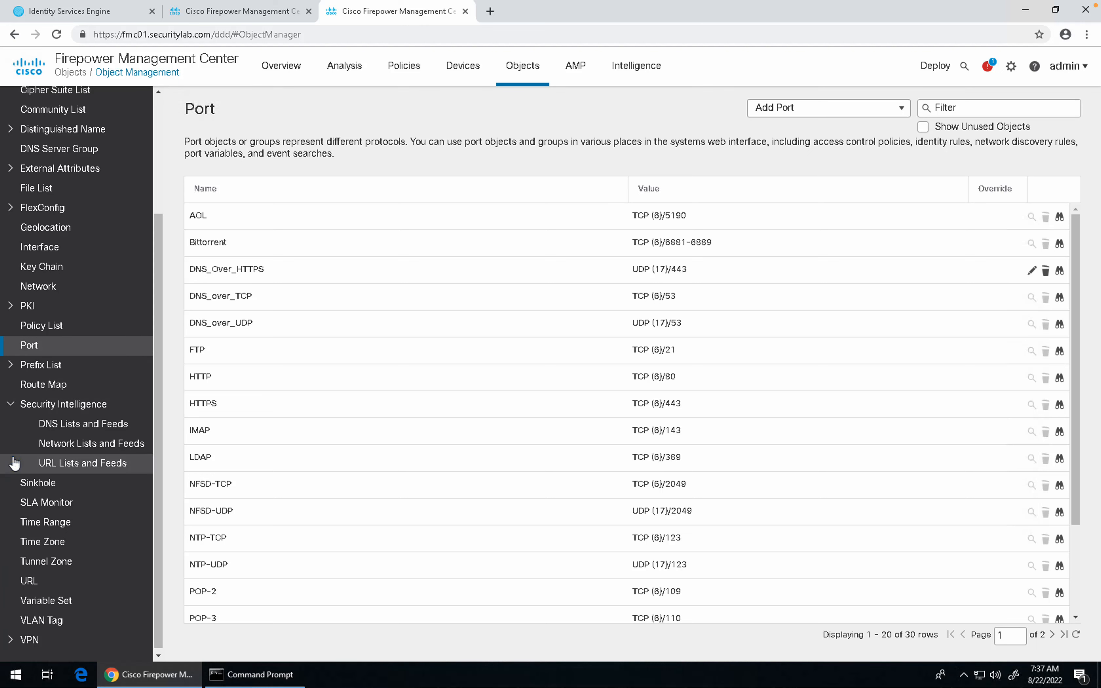
left_click(89, 429)
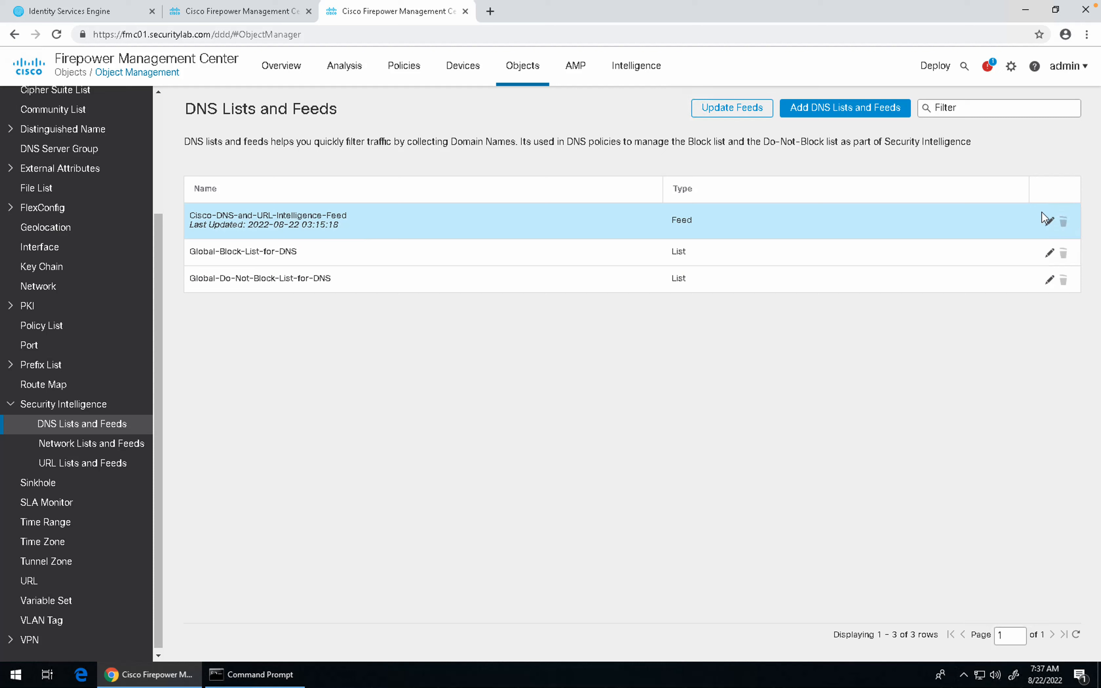
left_click(1051, 223)
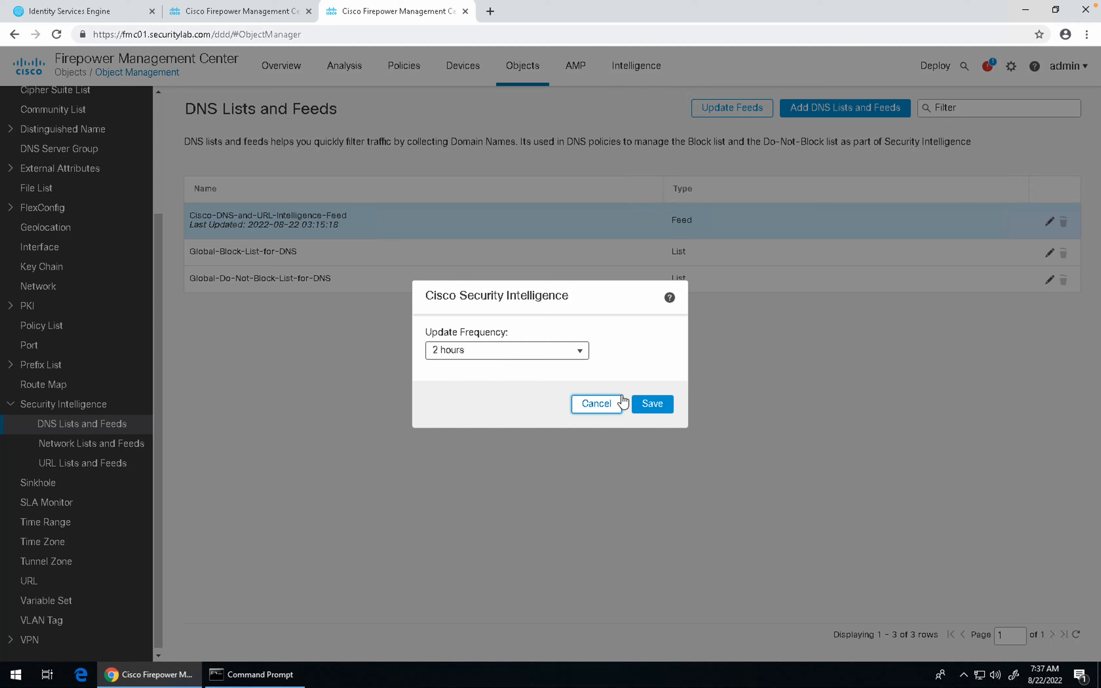
left_click(603, 403)
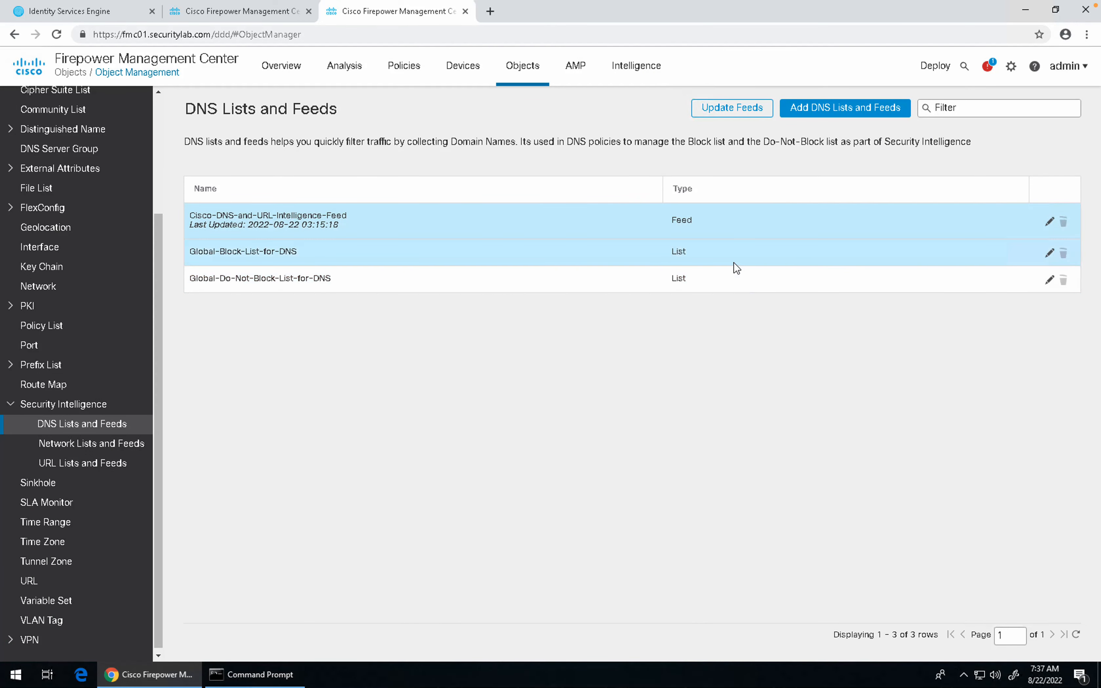
left_click(1047, 254)
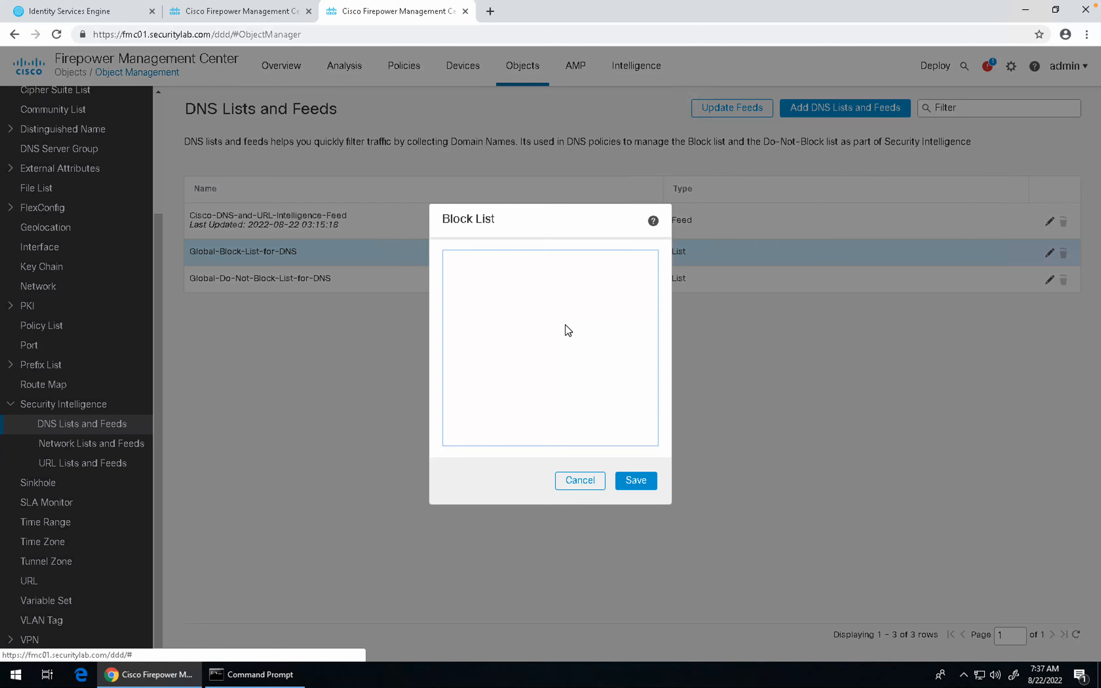
left_click(495, 272)
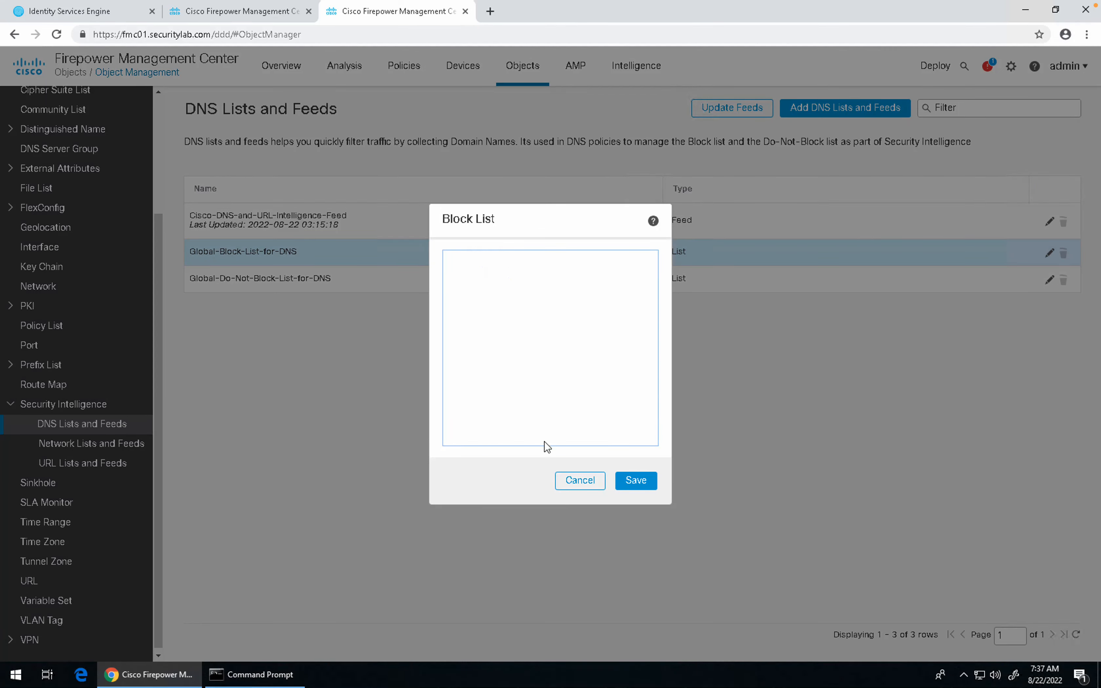
left_click(575, 483)
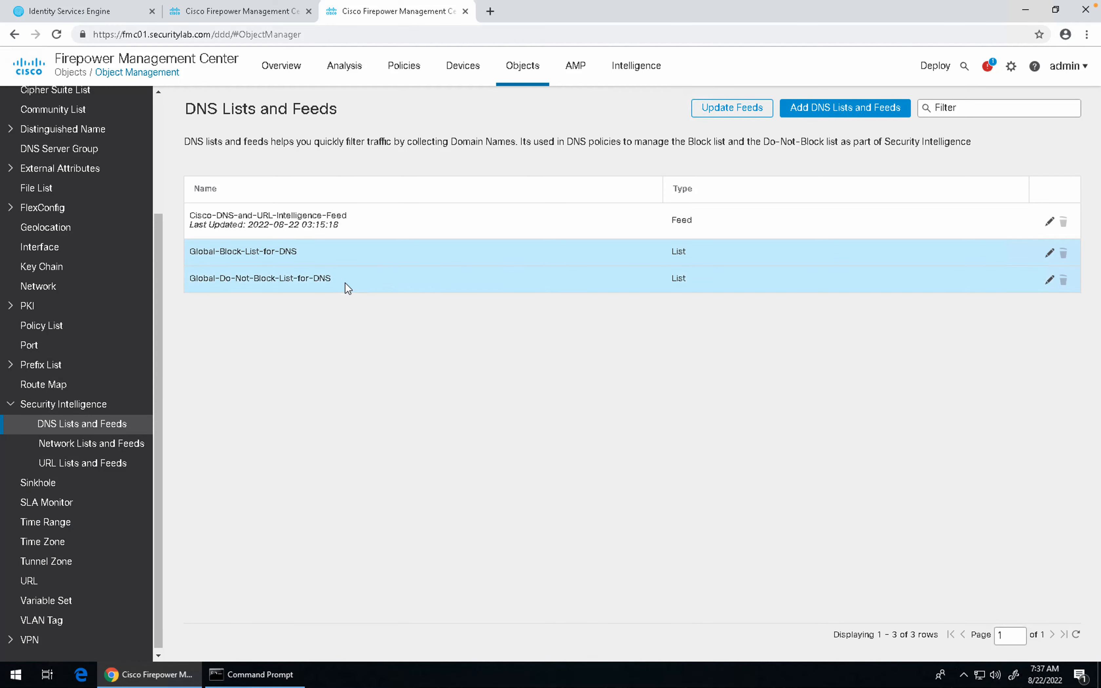
Step: Review the Network and URL lists and feeds under Security Intelligence, then collapse that category
left_click(132, 444)
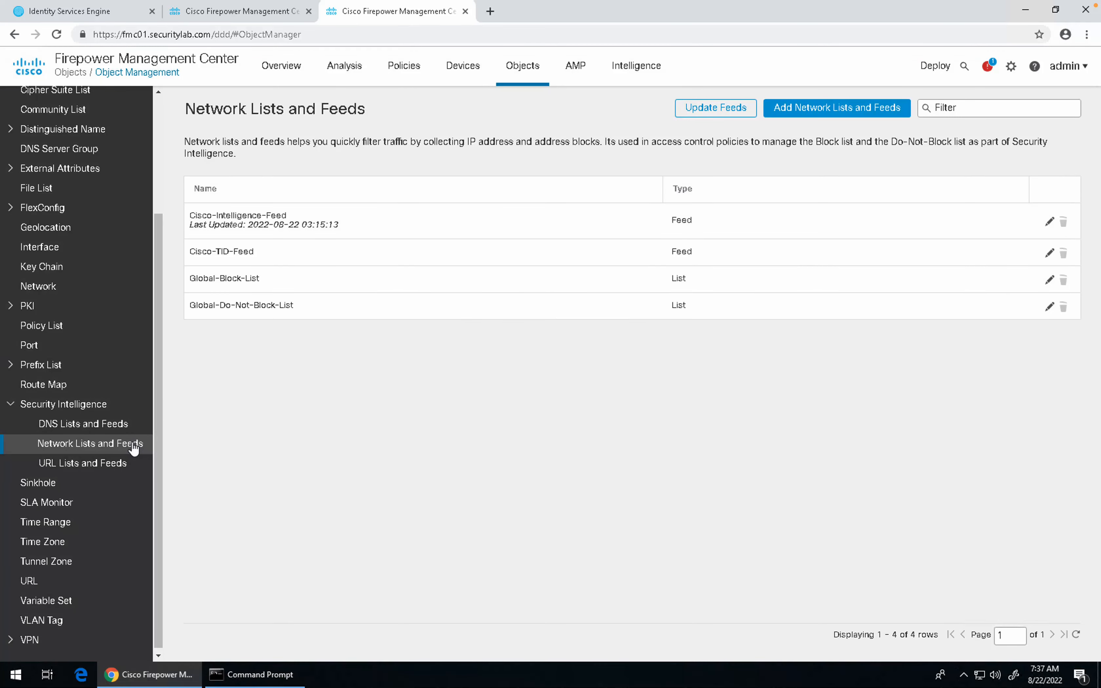
left_click(111, 464)
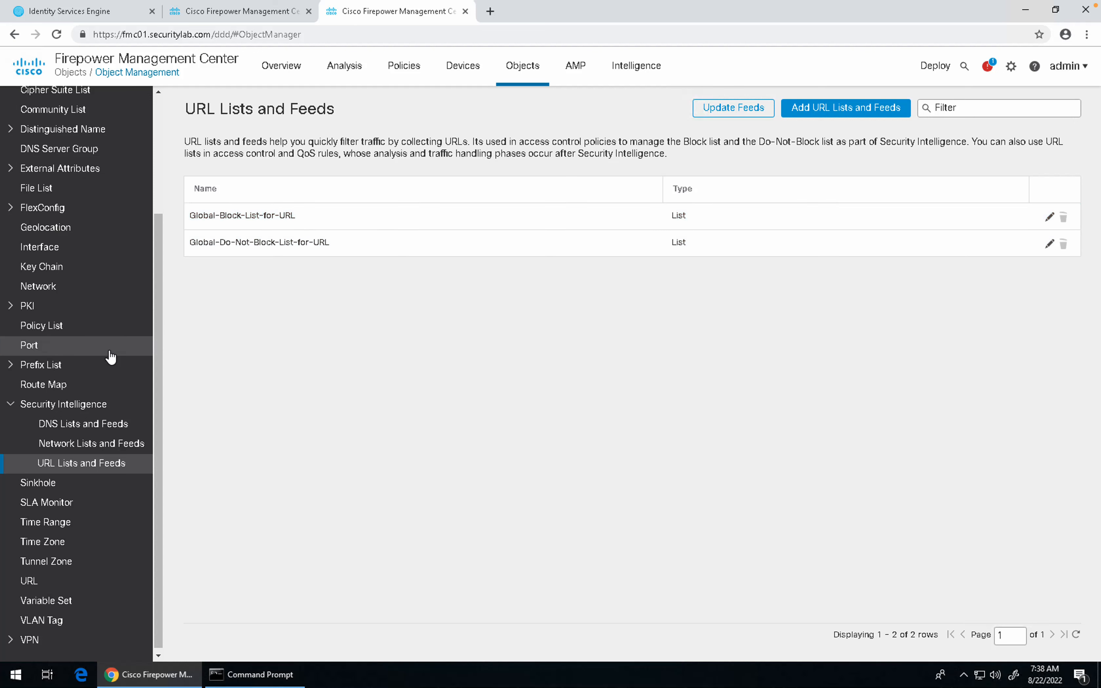
left_click(14, 405)
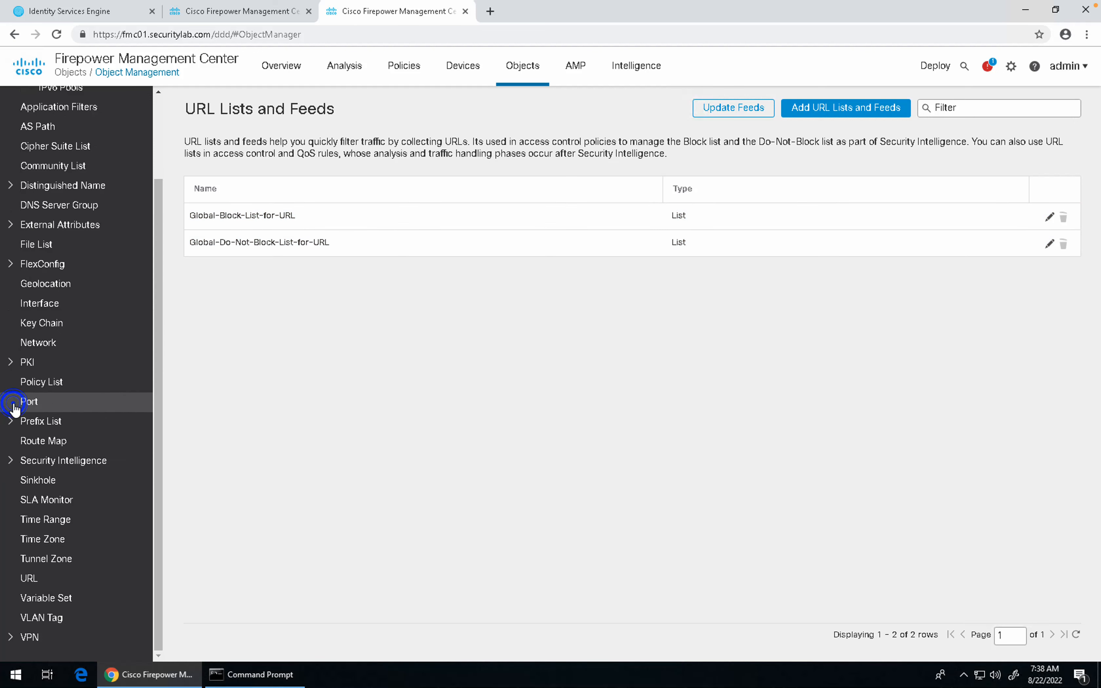
Step: Read the description of sinkhole objects, highlighting the part about non-routeable addresses for domain names
left_click(45, 480)
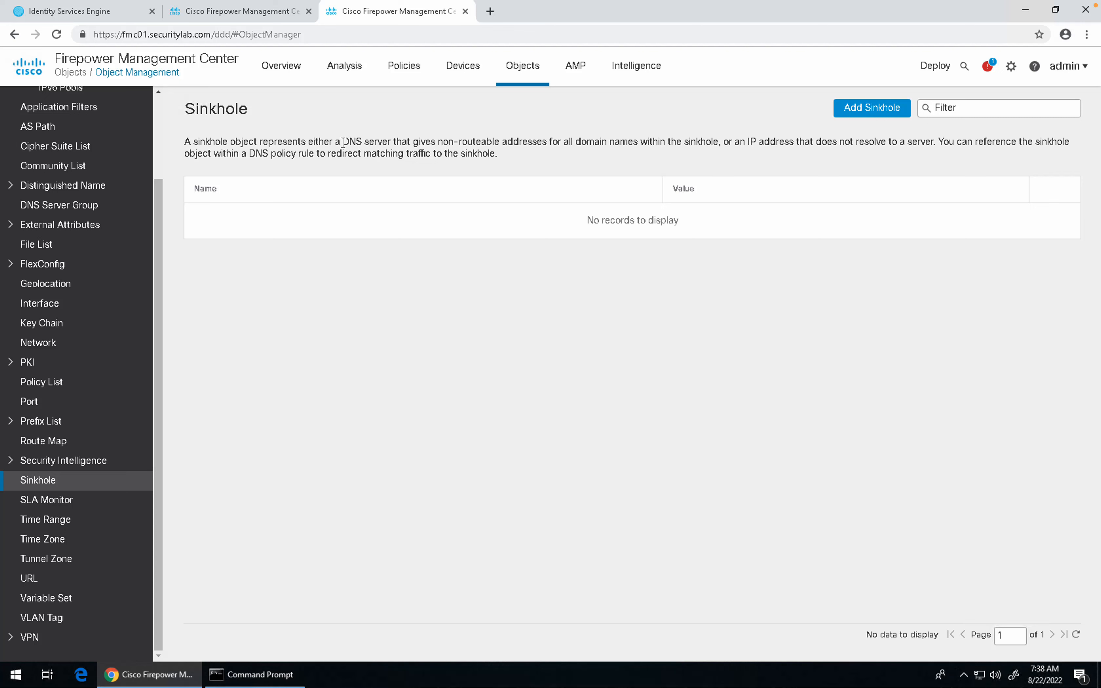
left_click(434, 139)
left_click_drag(521, 132, 665, 141)
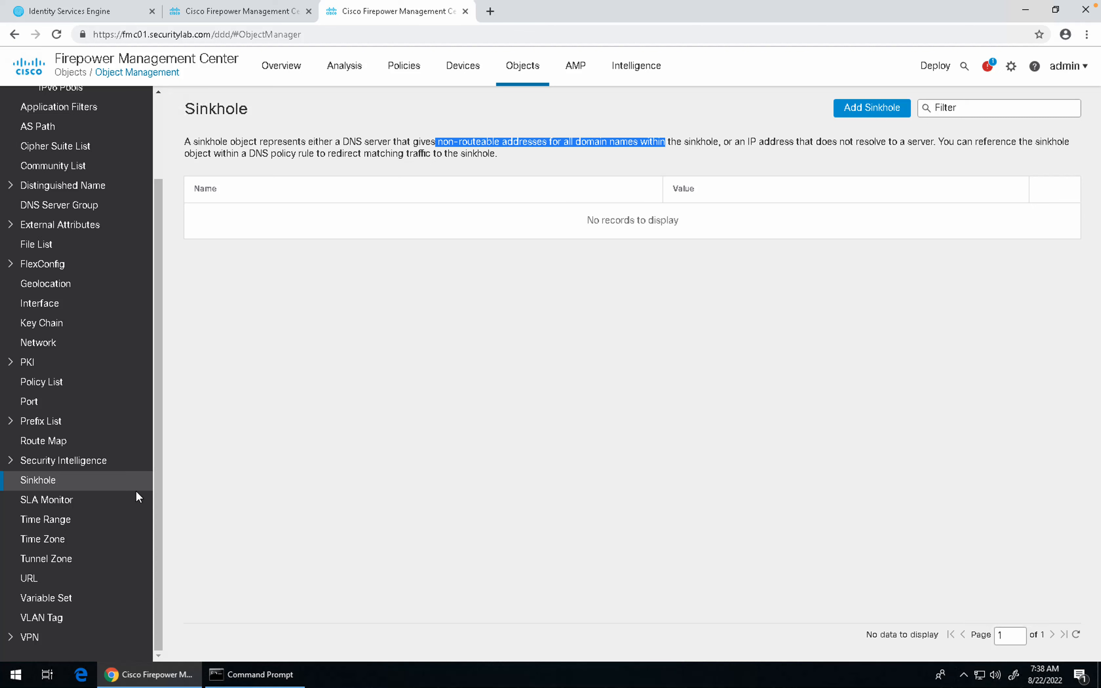
Step: Look through the SLA Monitor, Time Range and Time Zone pages, highlighting the time zone note about device platform settings
left_click(77, 506)
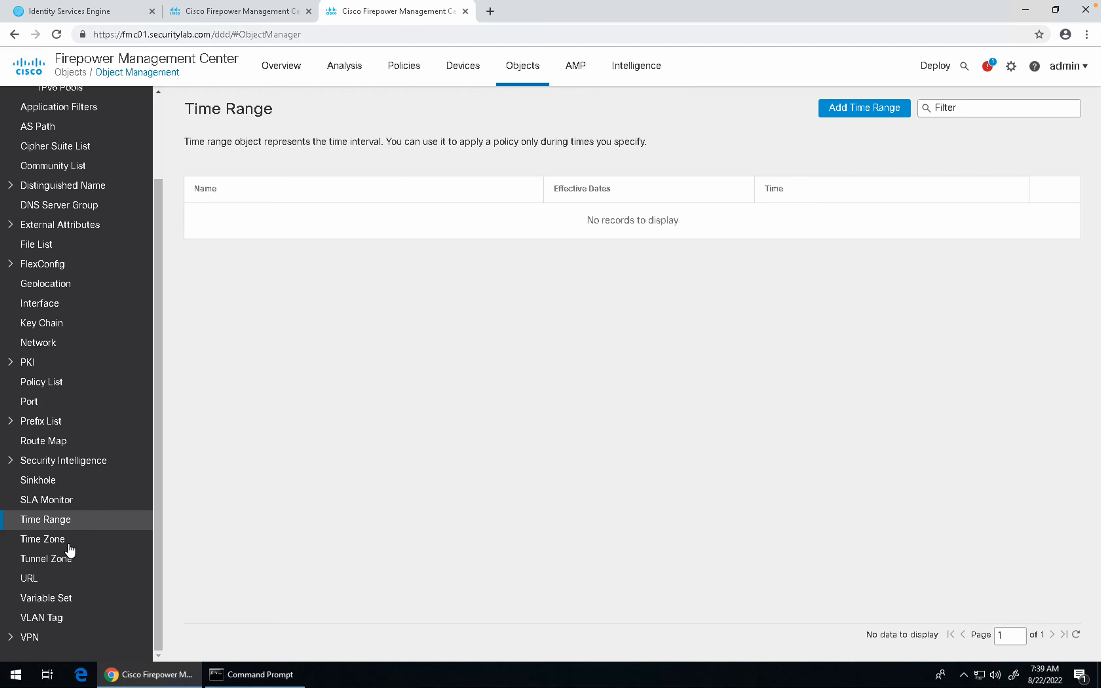
left_click(51, 538)
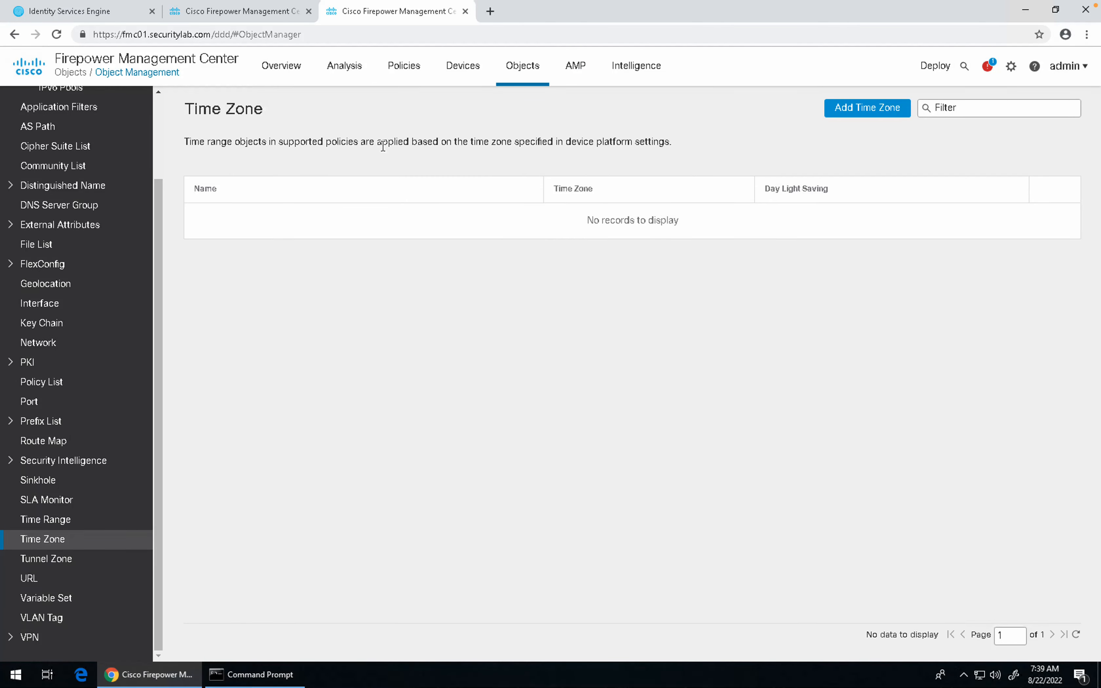
left_click_drag(382, 144, 665, 145)
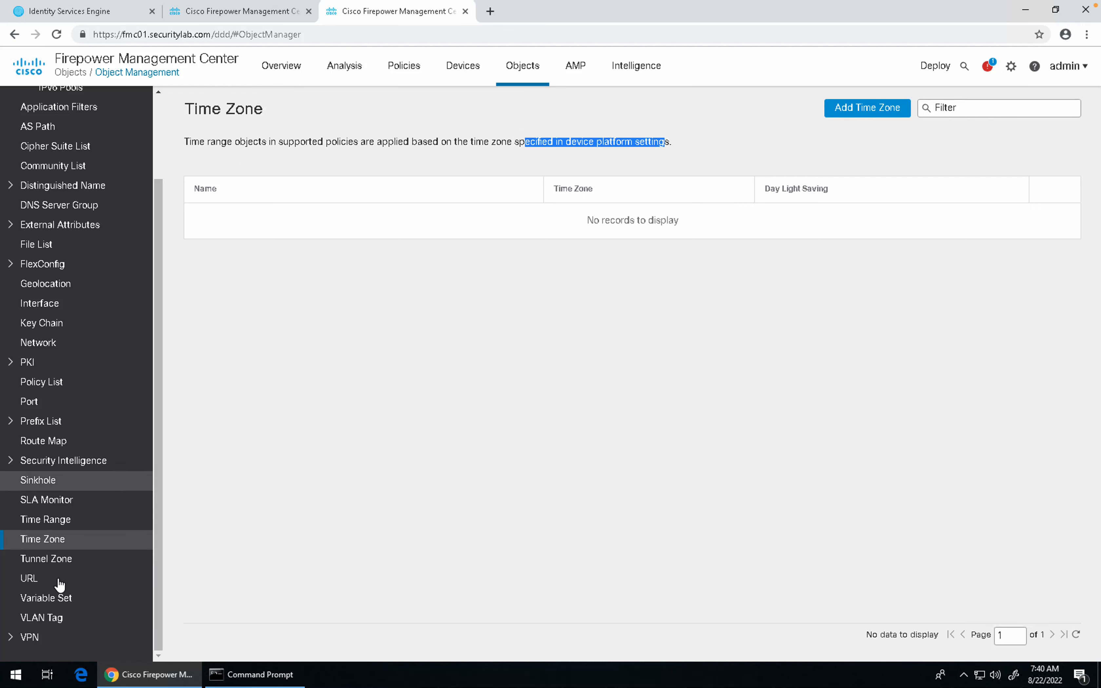
Step: Examine the object types available under VPN and look back over the full list of object categories
left_click(12, 639)
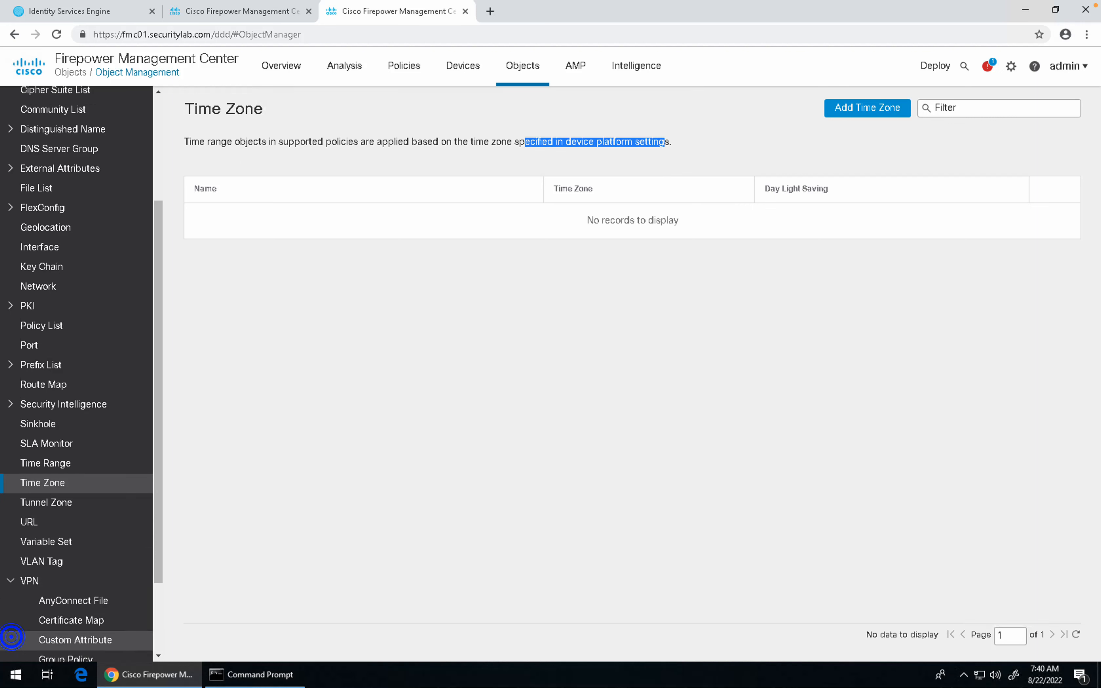
scroll(13, 644, "down", 1)
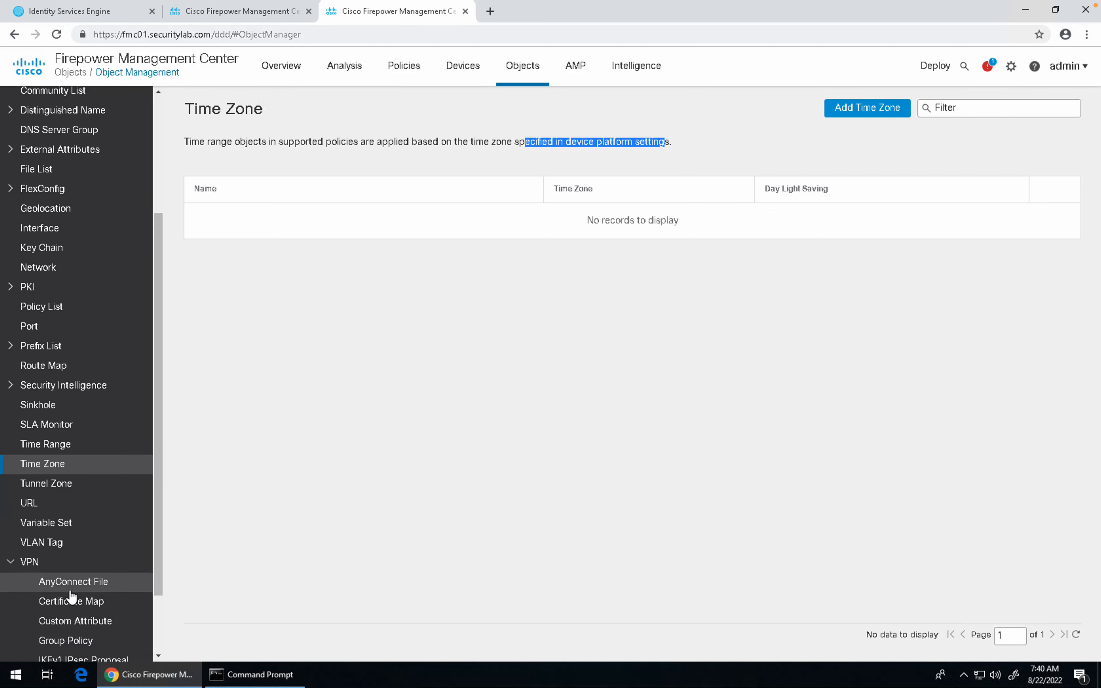
scroll(72, 596, "down", 1)
scroll(71, 596, "down", 2)
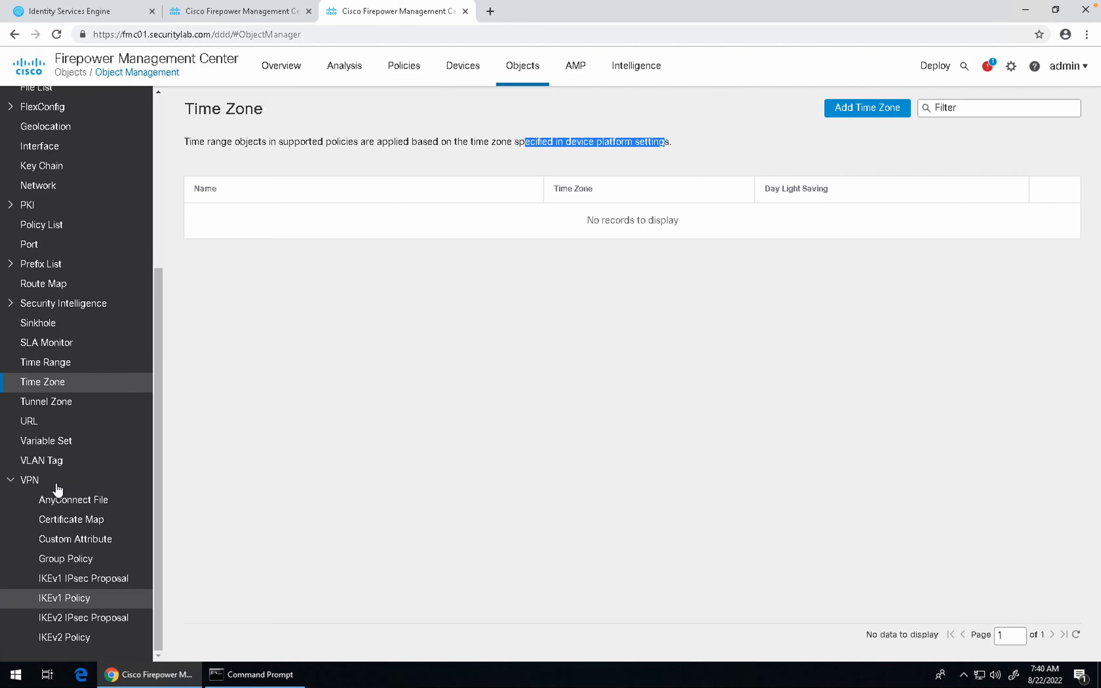
scroll(57, 490, "up", 6)
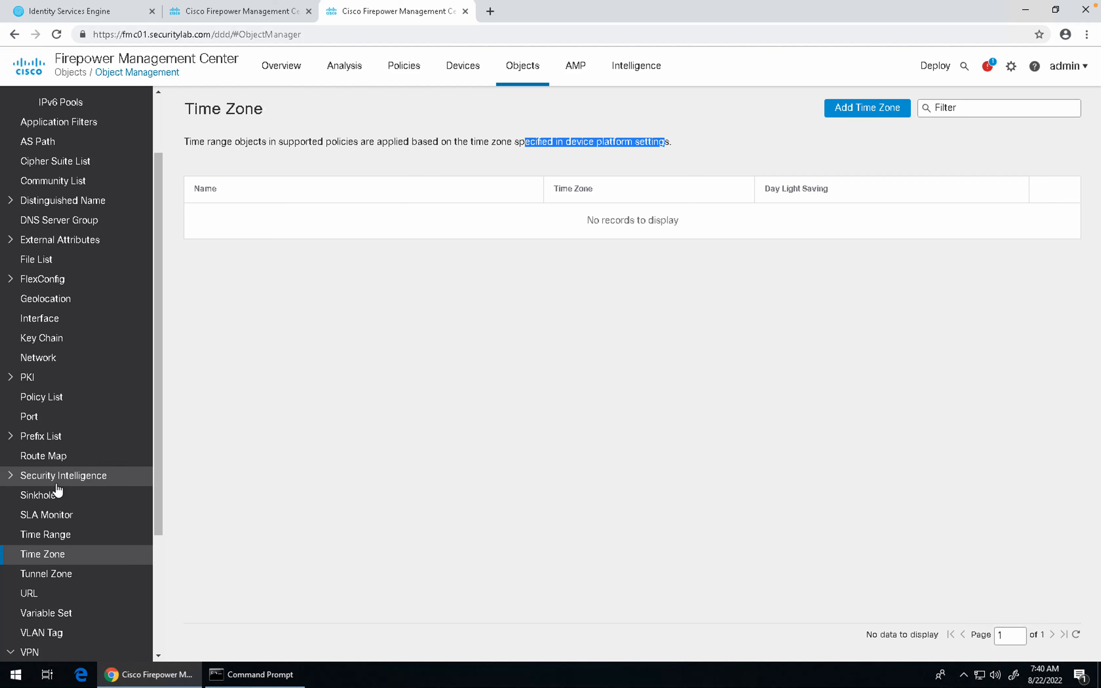
scroll(58, 489, "up", 3)
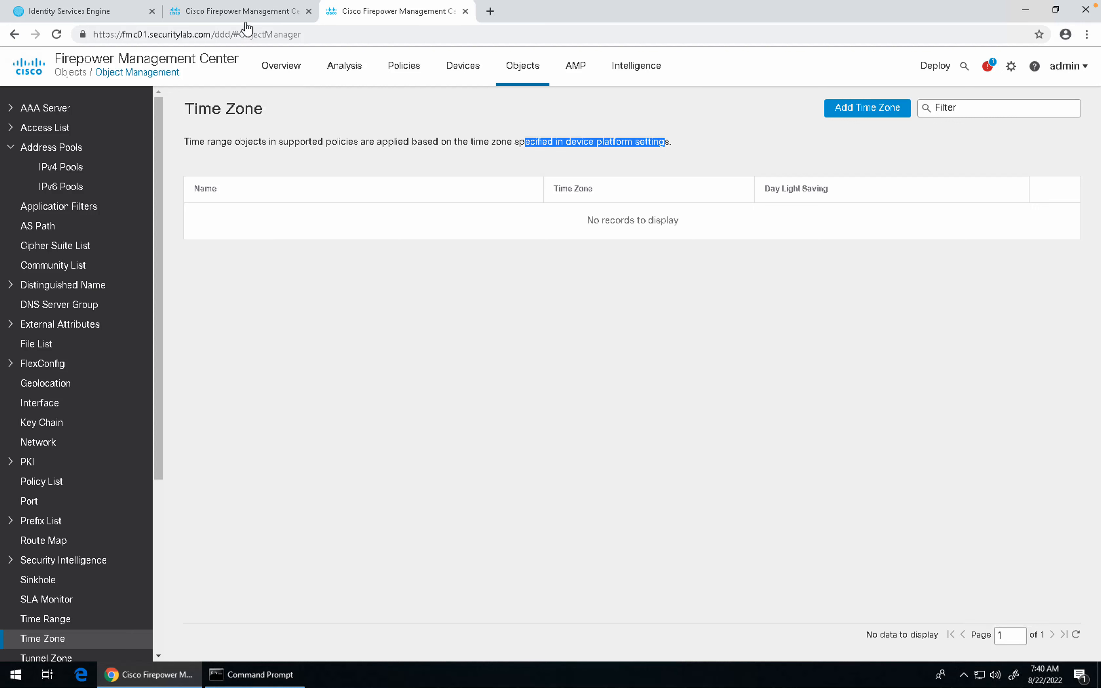
Step: In Security Lab Policy, inspect the LADAPS FMCxAD rule's network search and options for adding network objects or groups, then return to Object Management
left_click(241, 14)
left_click(242, 16)
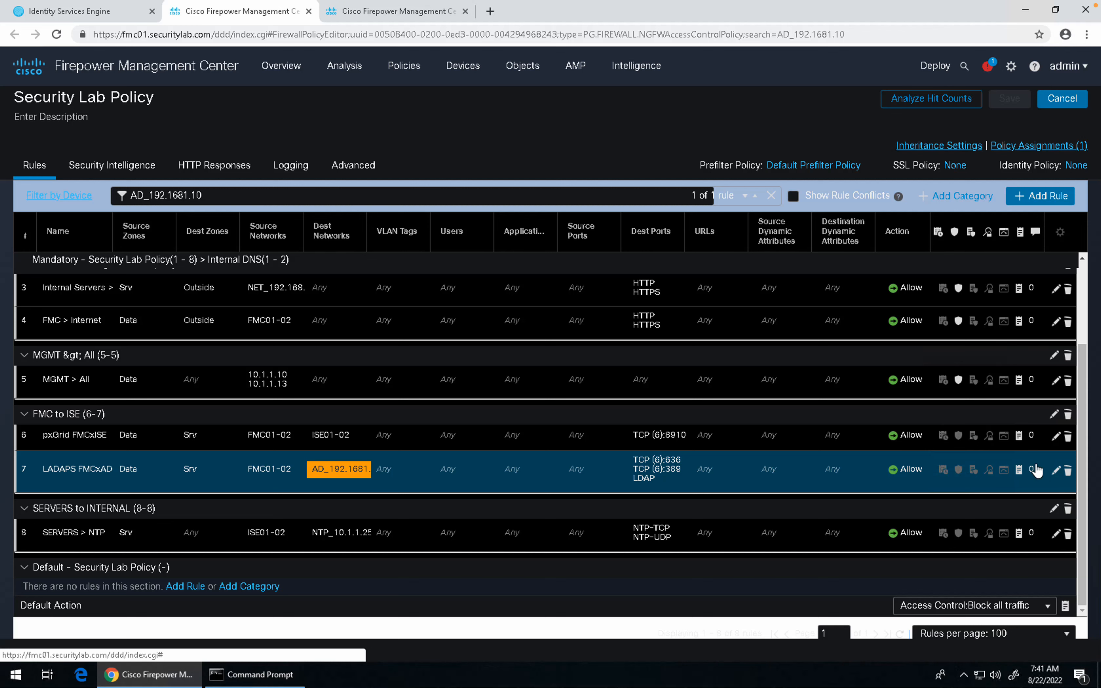
left_click(1056, 472)
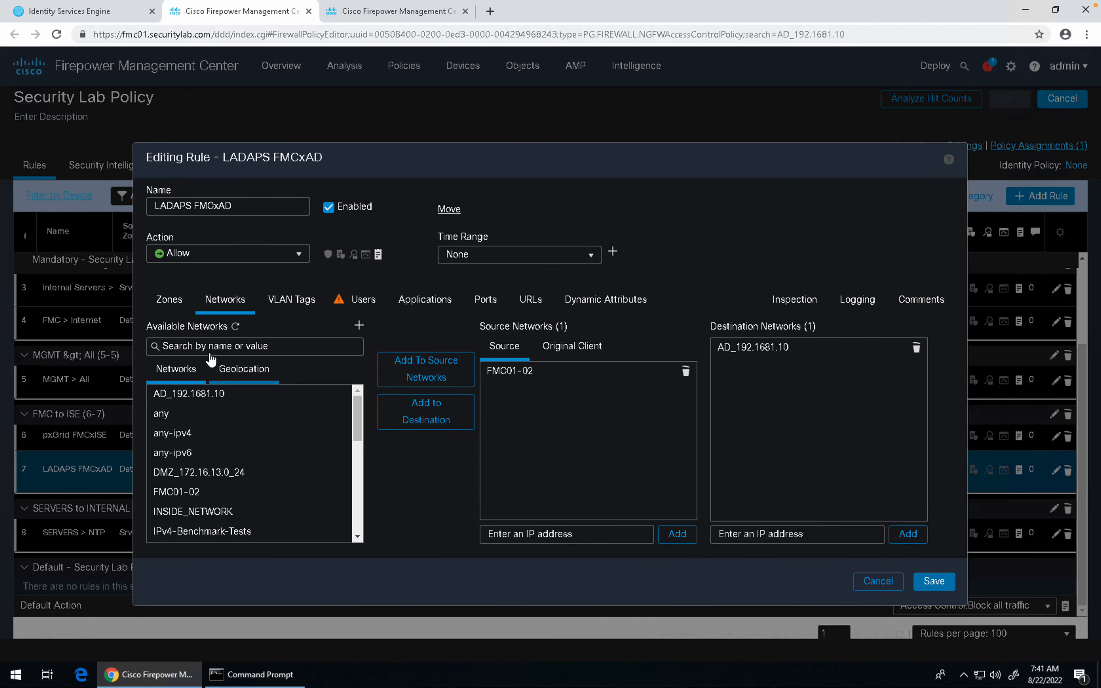
left_click(283, 351)
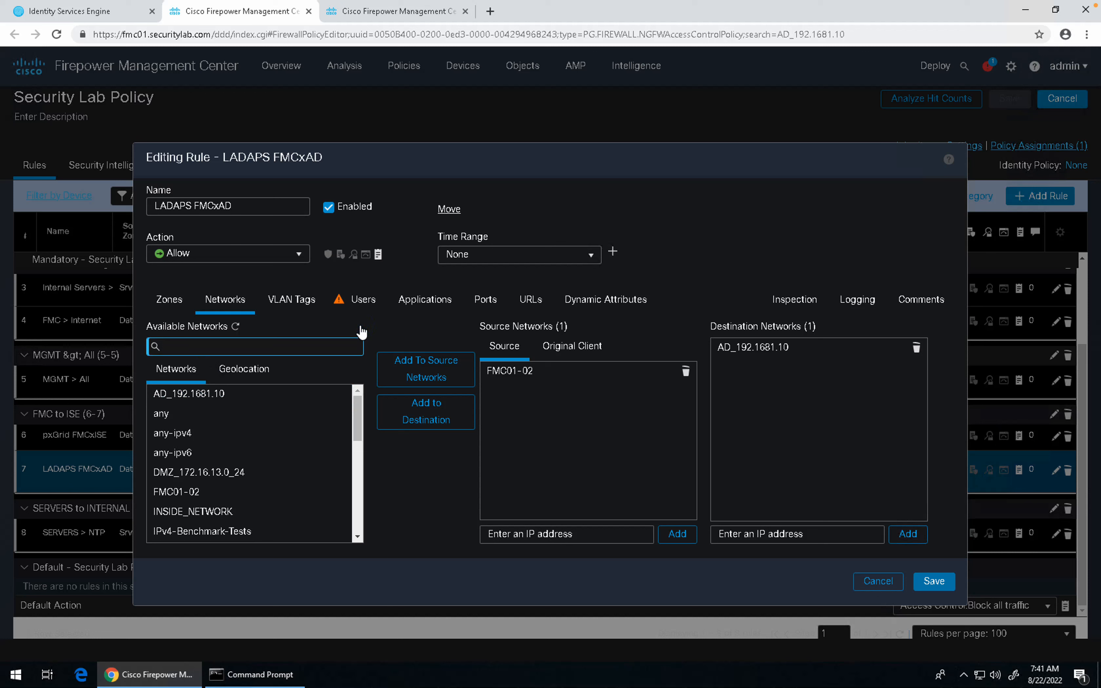
left_click(359, 327)
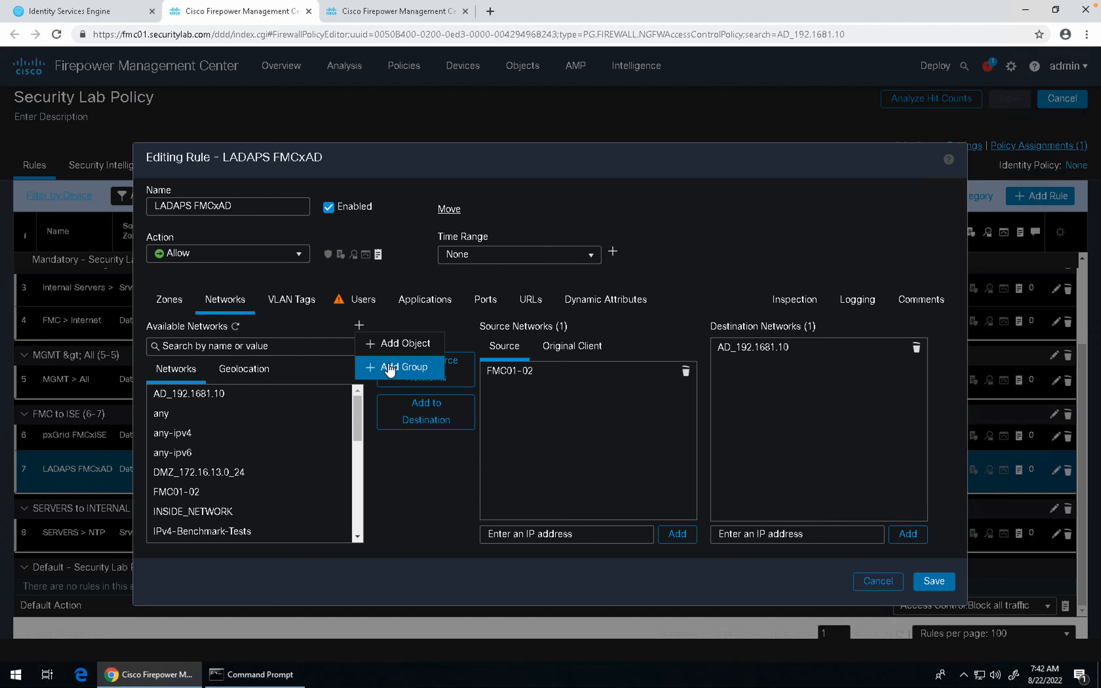
left_click(347, 14)
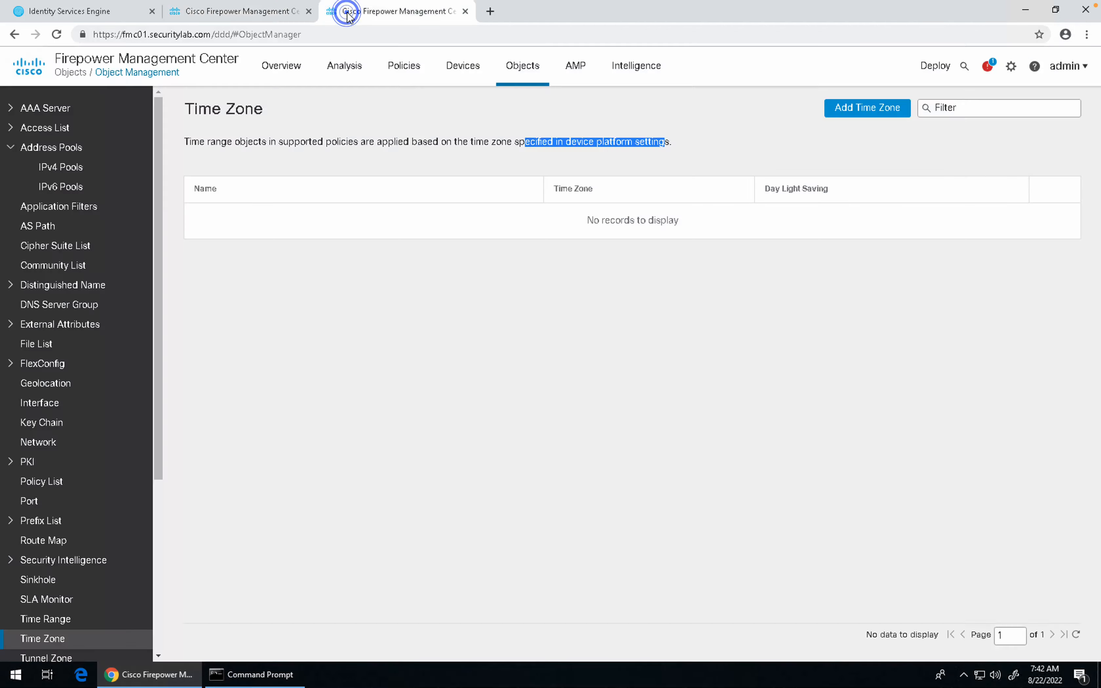